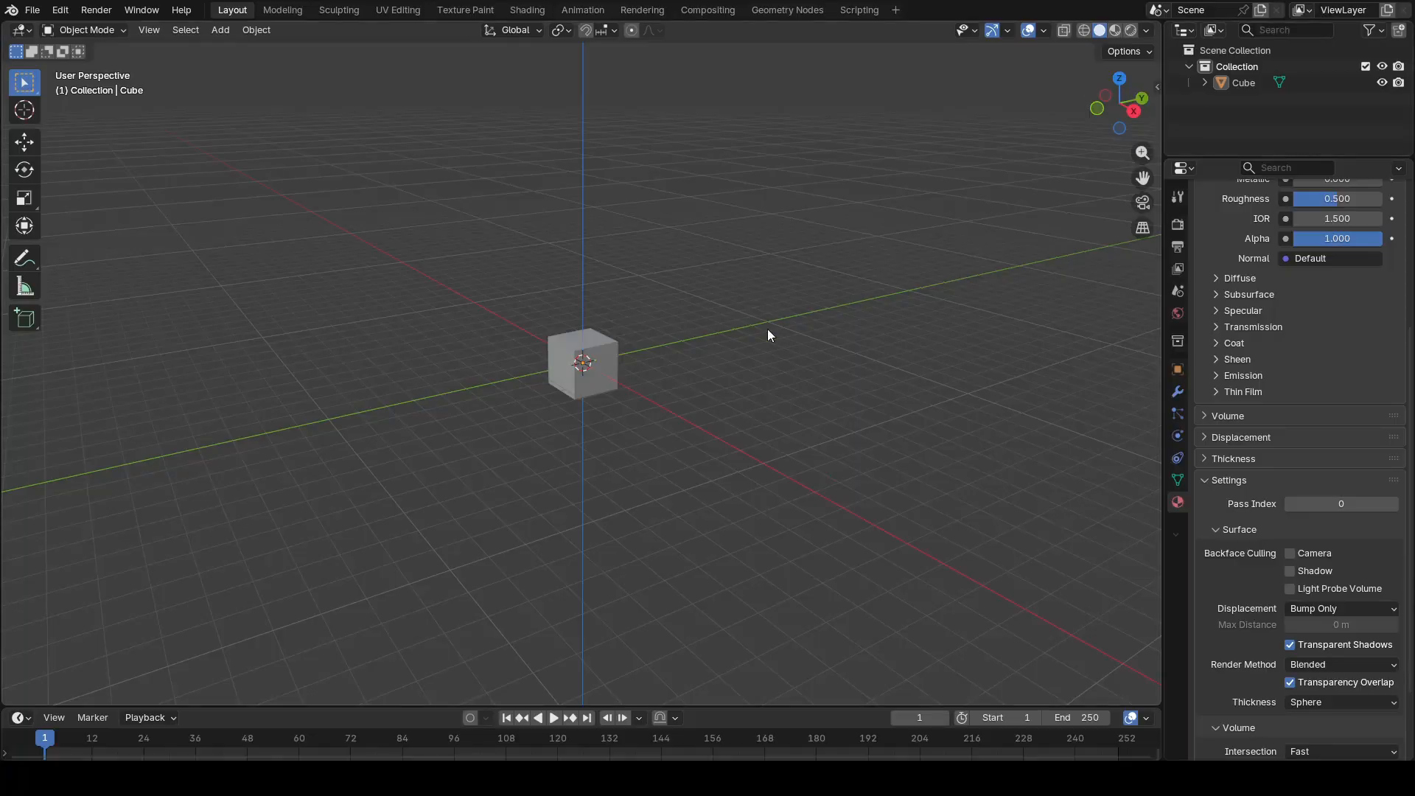
# Step: Delete the default cube from the scene
pyautogui.moveTo(679, 356); pyautogui.dragTo(720, 378, button='middle')
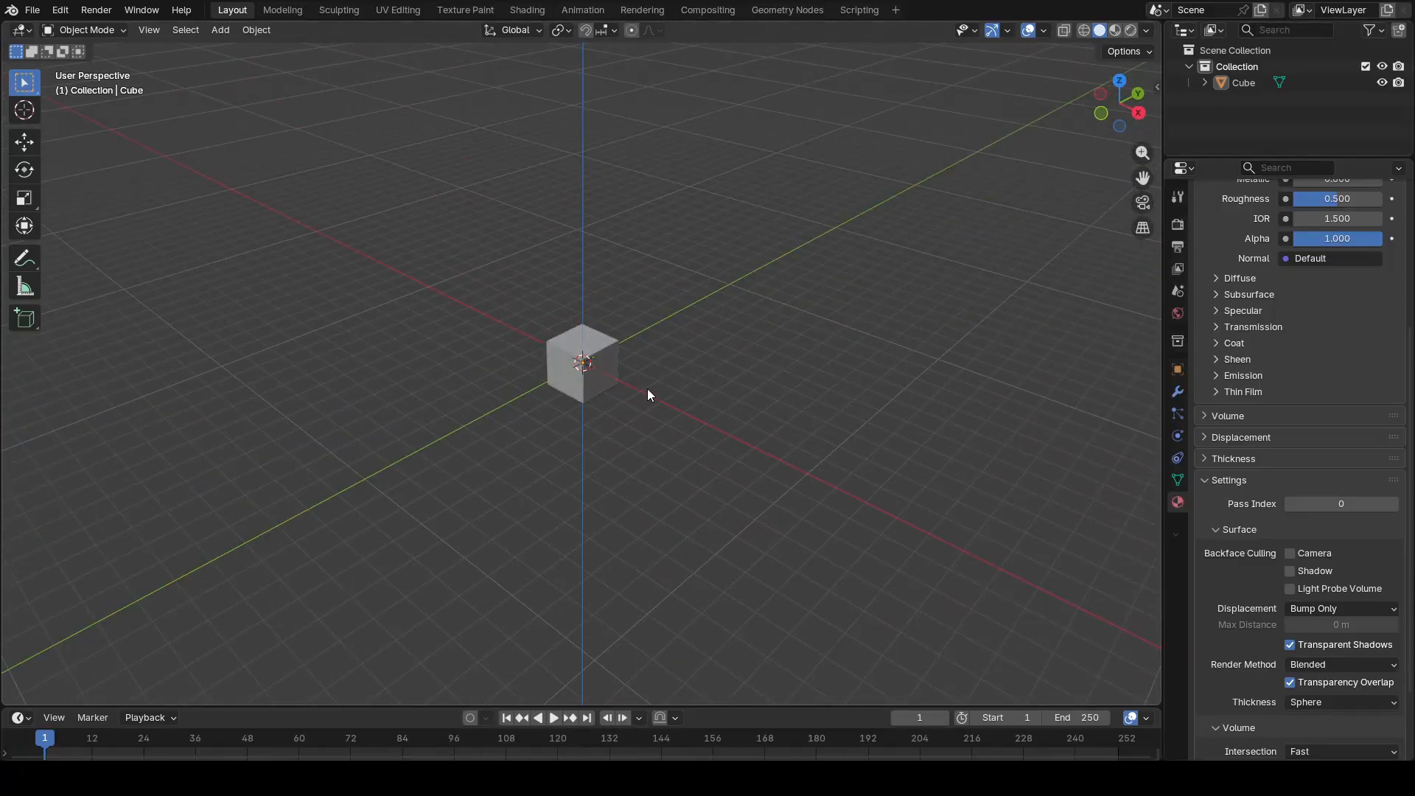
pyautogui.click(607, 356)
pyautogui.press('Delete')
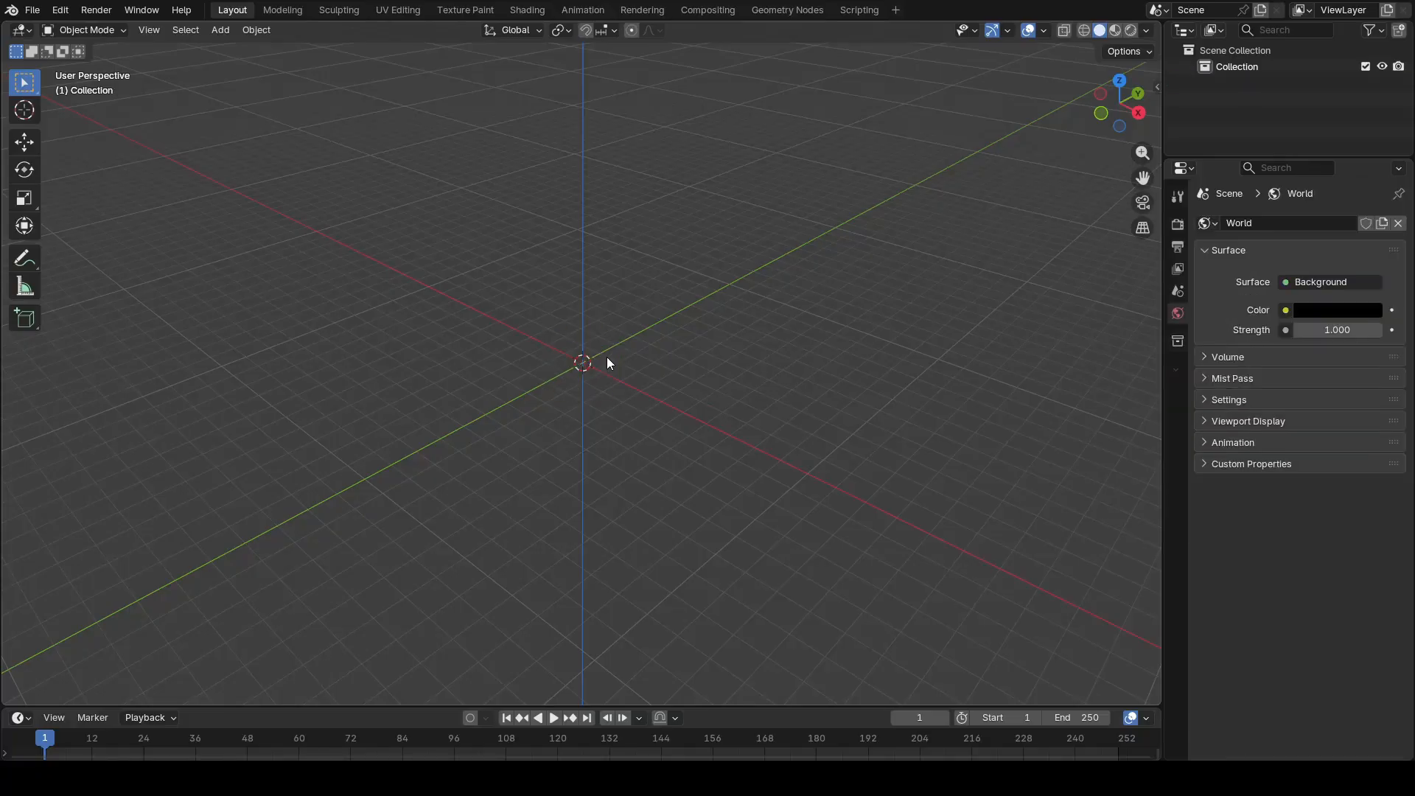
# Step: Switch to the Geometry Nodes workspace and add an ico sphere mesh at the world origin
pyautogui.click(781, 10)
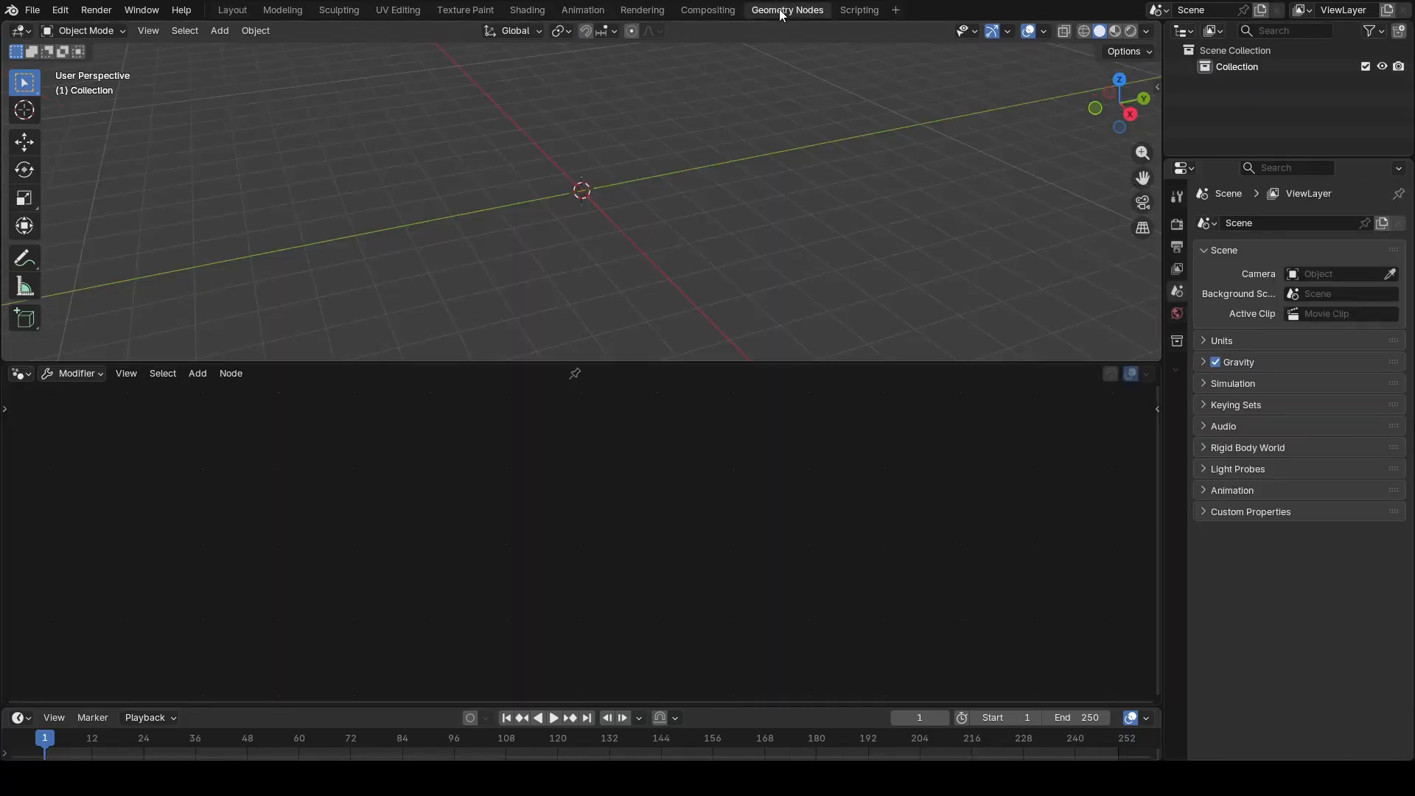
pyautogui.hotkey('shift', 'a')
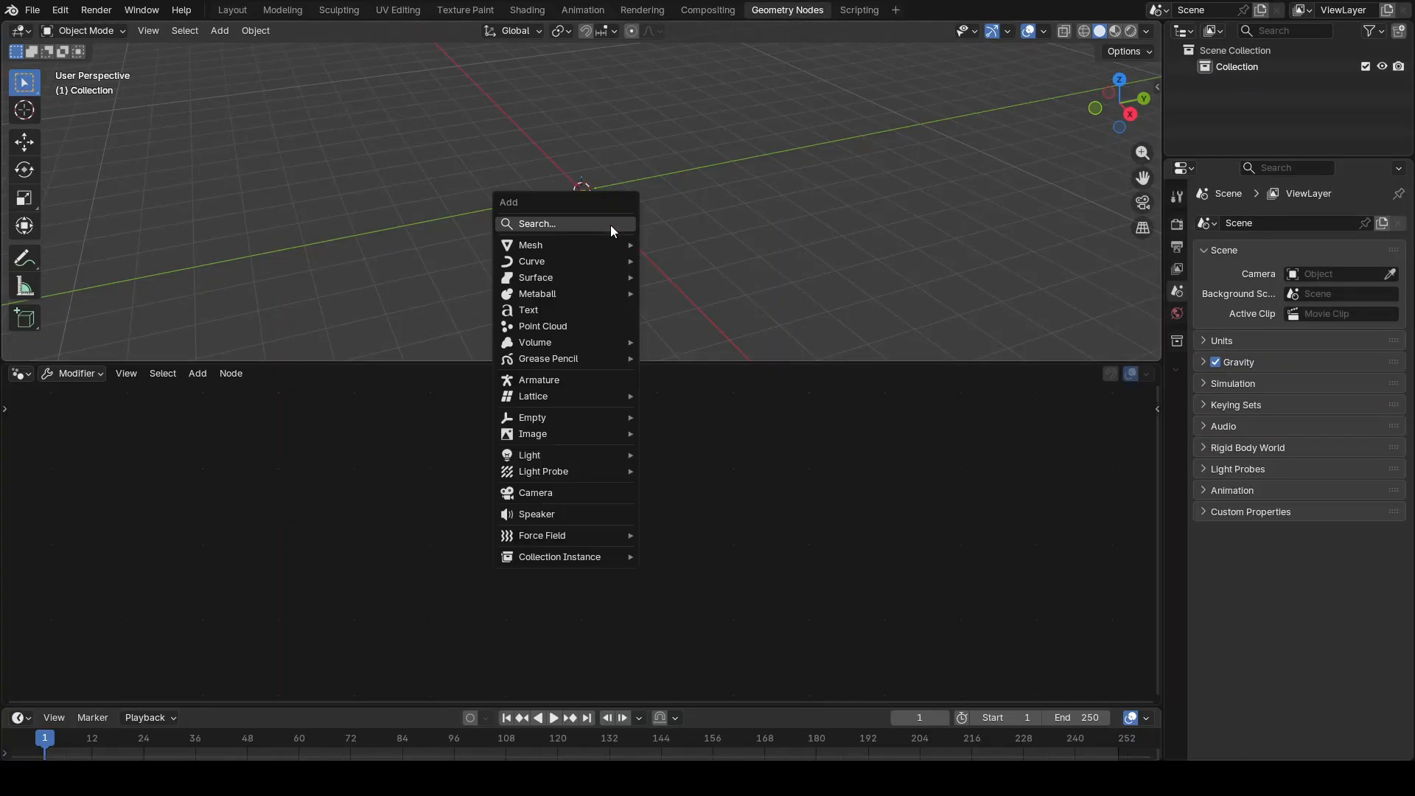
pyautogui.moveTo(604, 246)
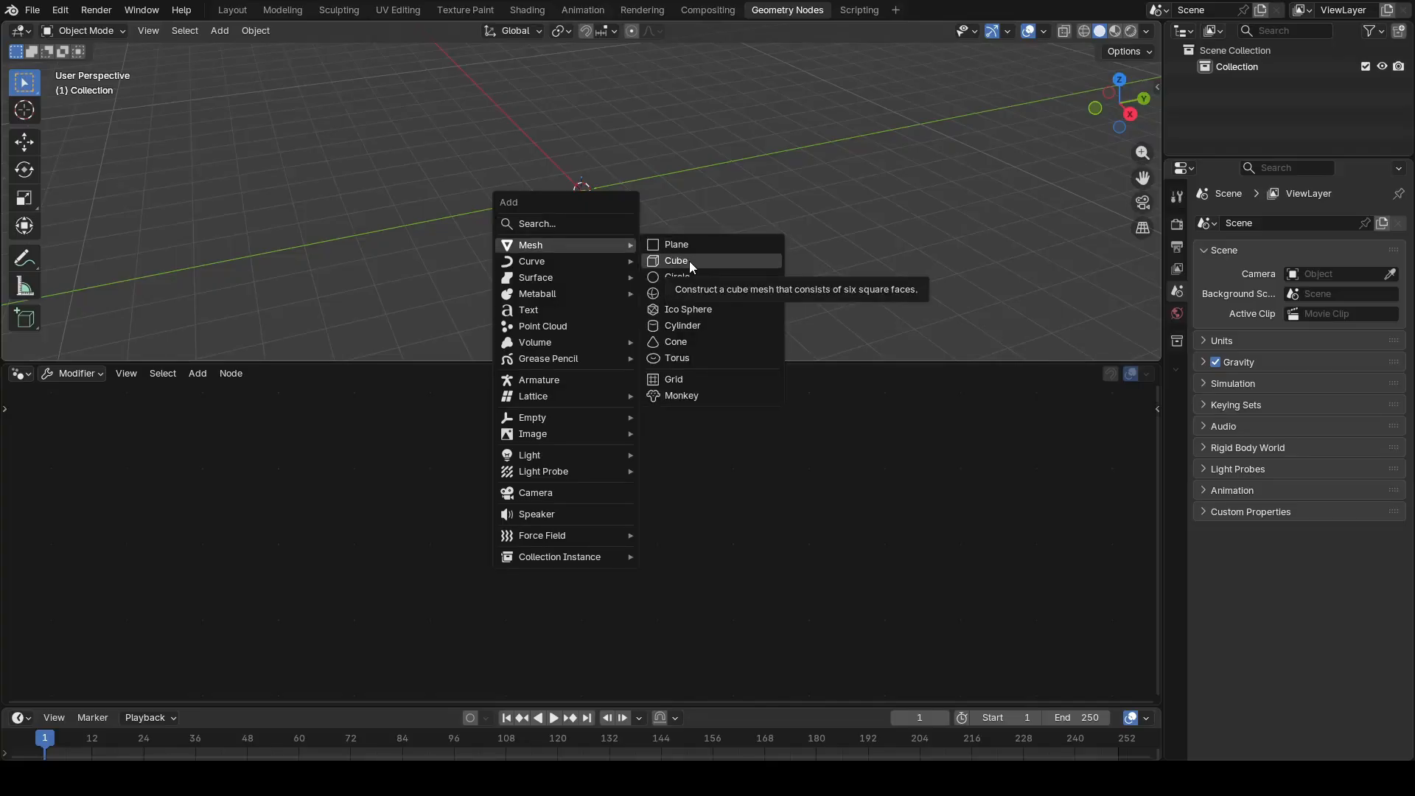
pyautogui.click(722, 316)
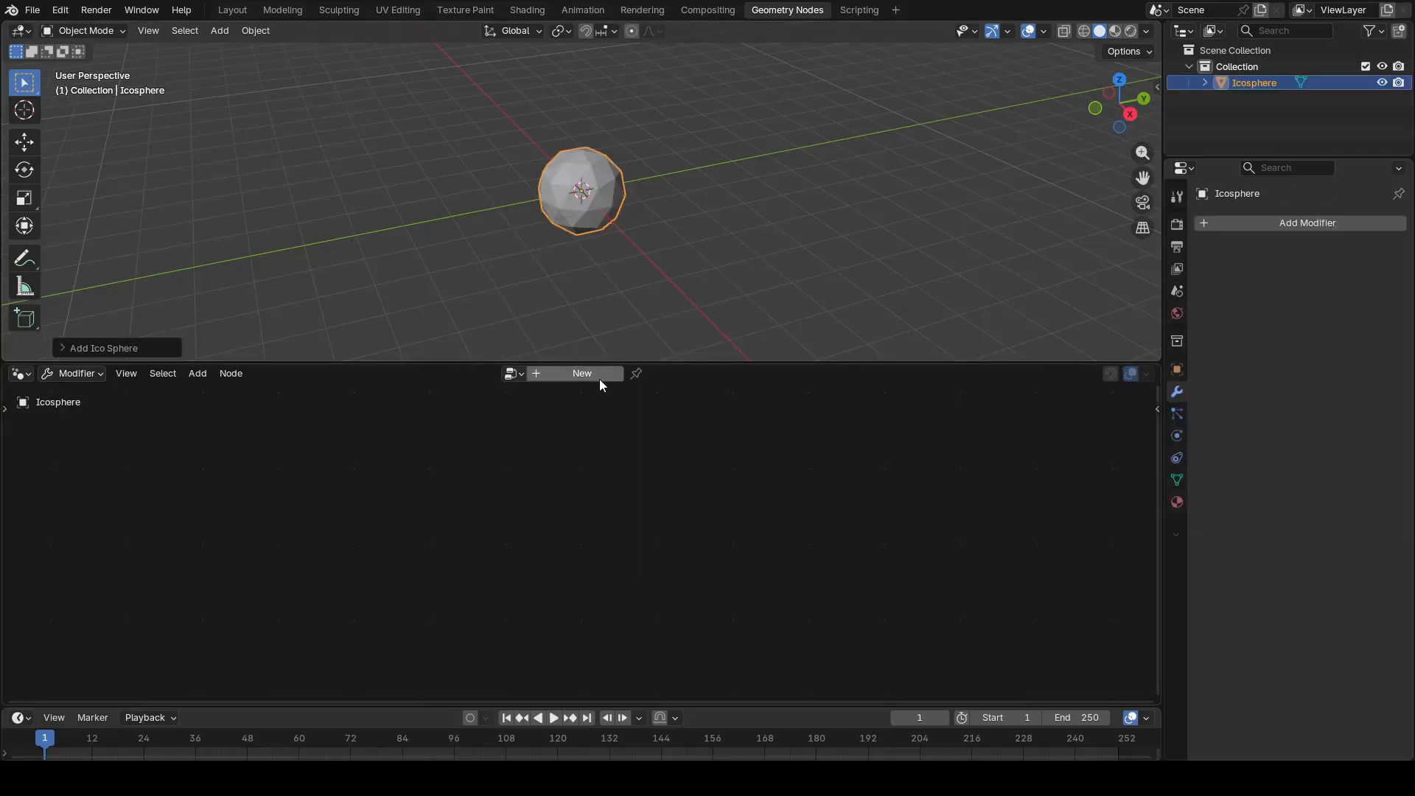
# Step: Create a new geometry node tree for the ico sphere and spread the Group Input and Group Output nodes farther apart
pyautogui.moveTo(673, 362); pyautogui.dragTo(687, 318)
pyautogui.click(601, 329)
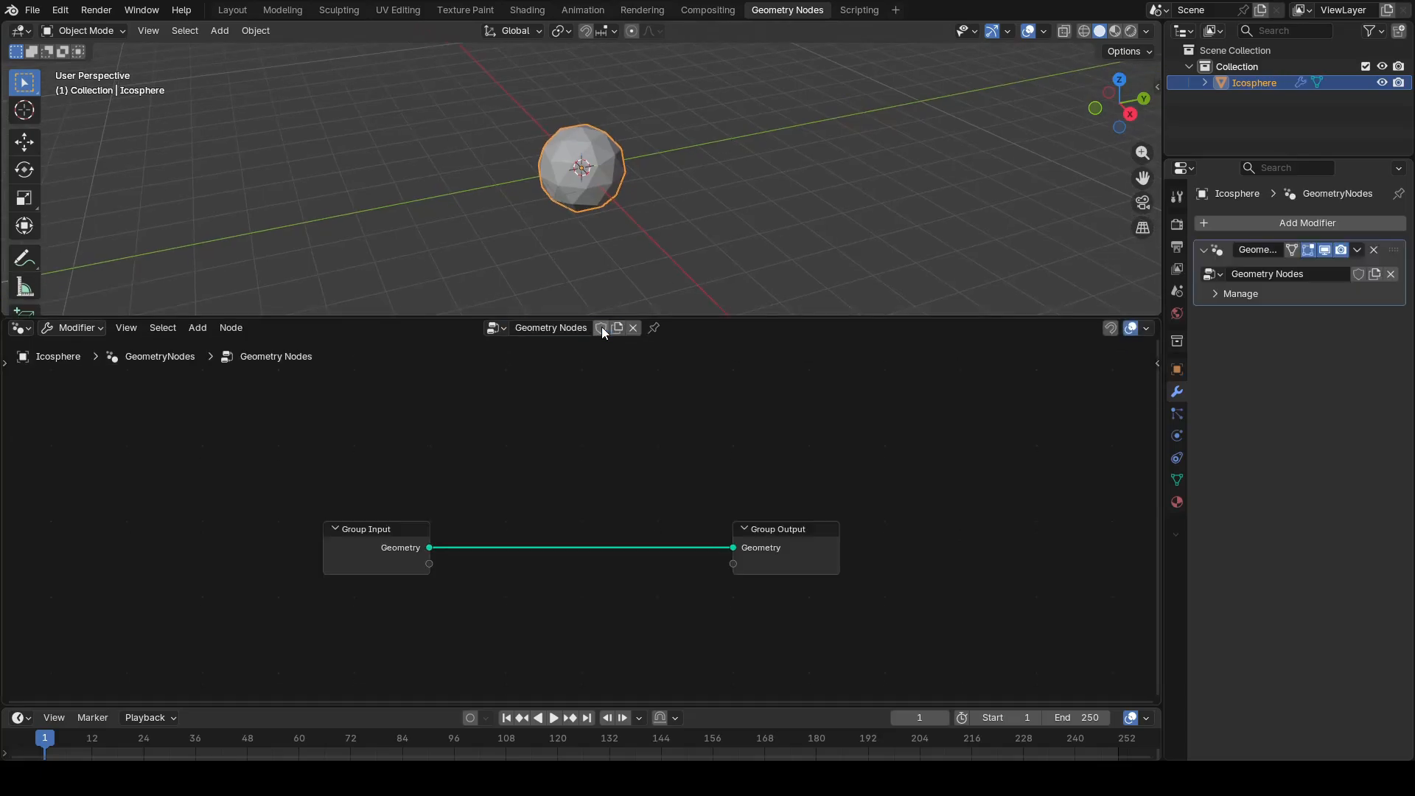
pyautogui.moveTo(283, 590); pyautogui.dragTo(849, 461)
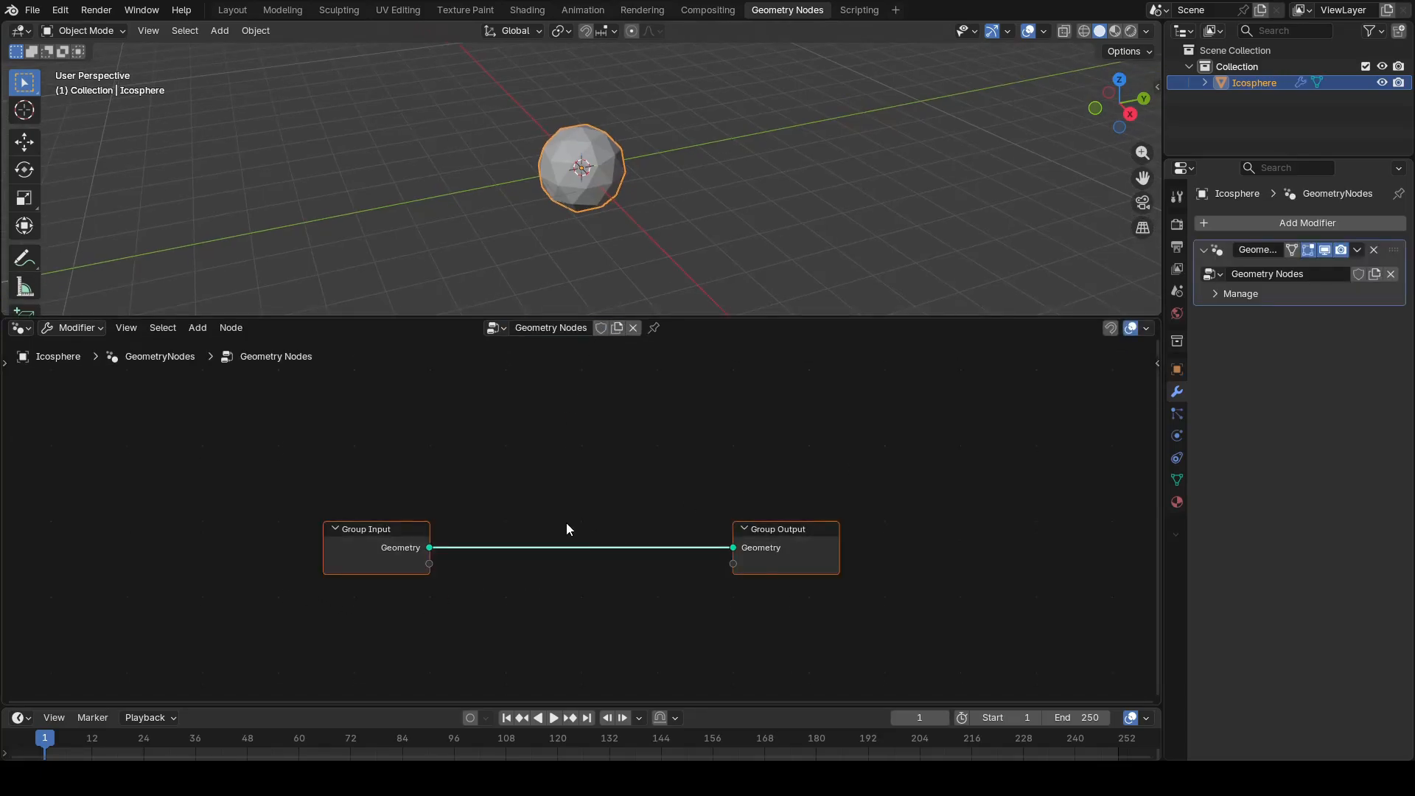
pyautogui.press('s')
pyautogui.click(598, 551)
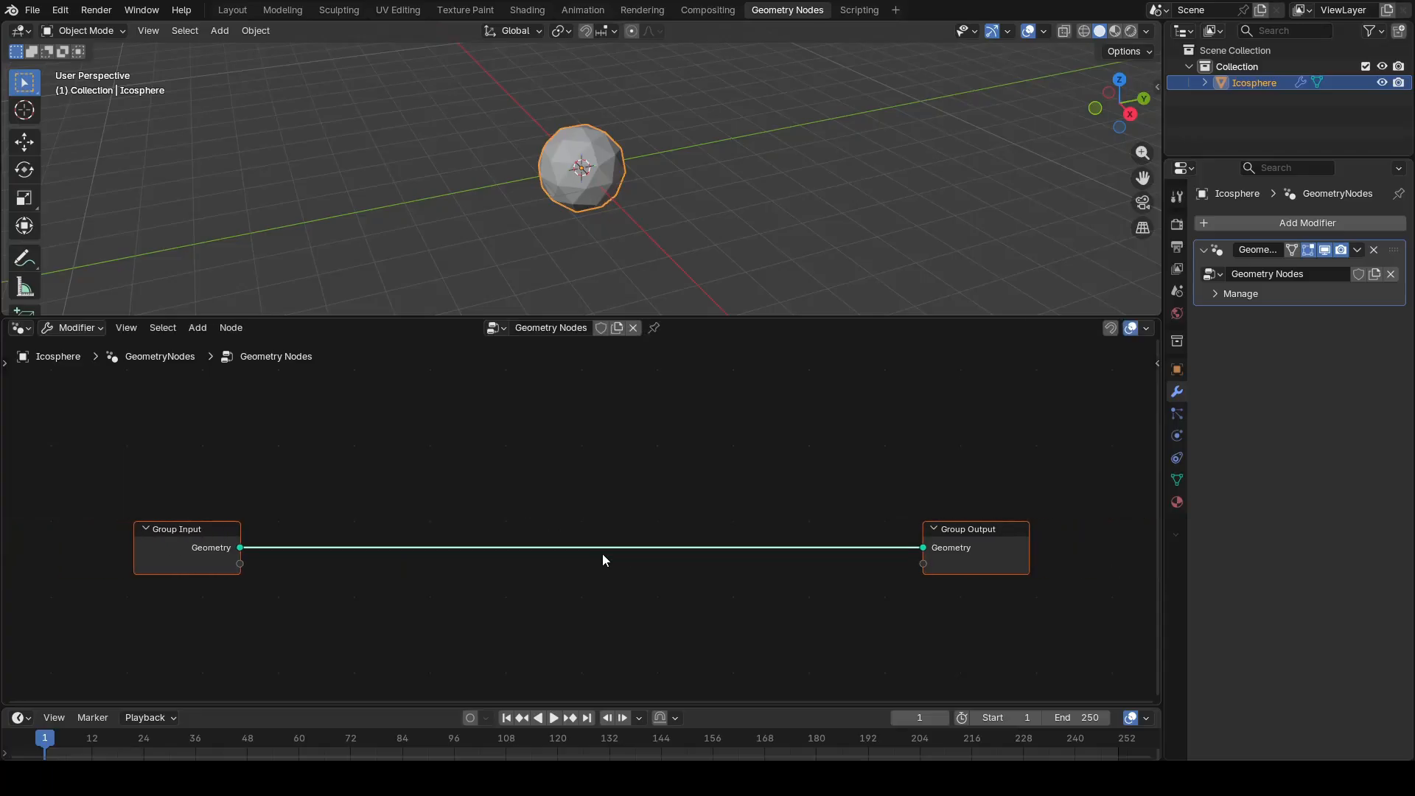
pyautogui.press('g')
pyautogui.click(612, 480)
# Step: Insert a Subdivision Surface node between Group Input and Group Output and set its level to 3
pyautogui.click(317, 490)
pyautogui.hotkey('shift', 'a')
pyautogui.moveTo(317, 490)
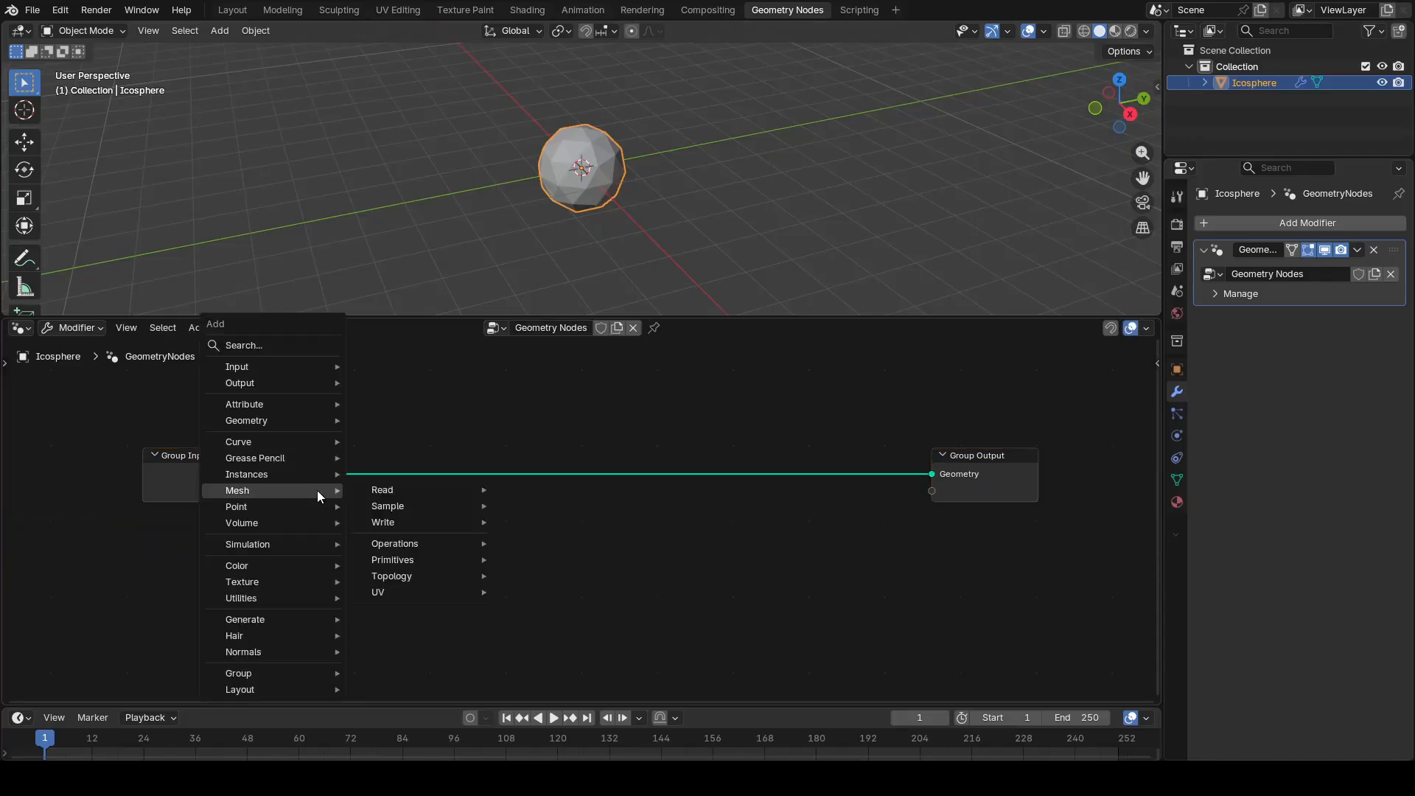
pyautogui.click(299, 344)
pyautogui.write('subdi')
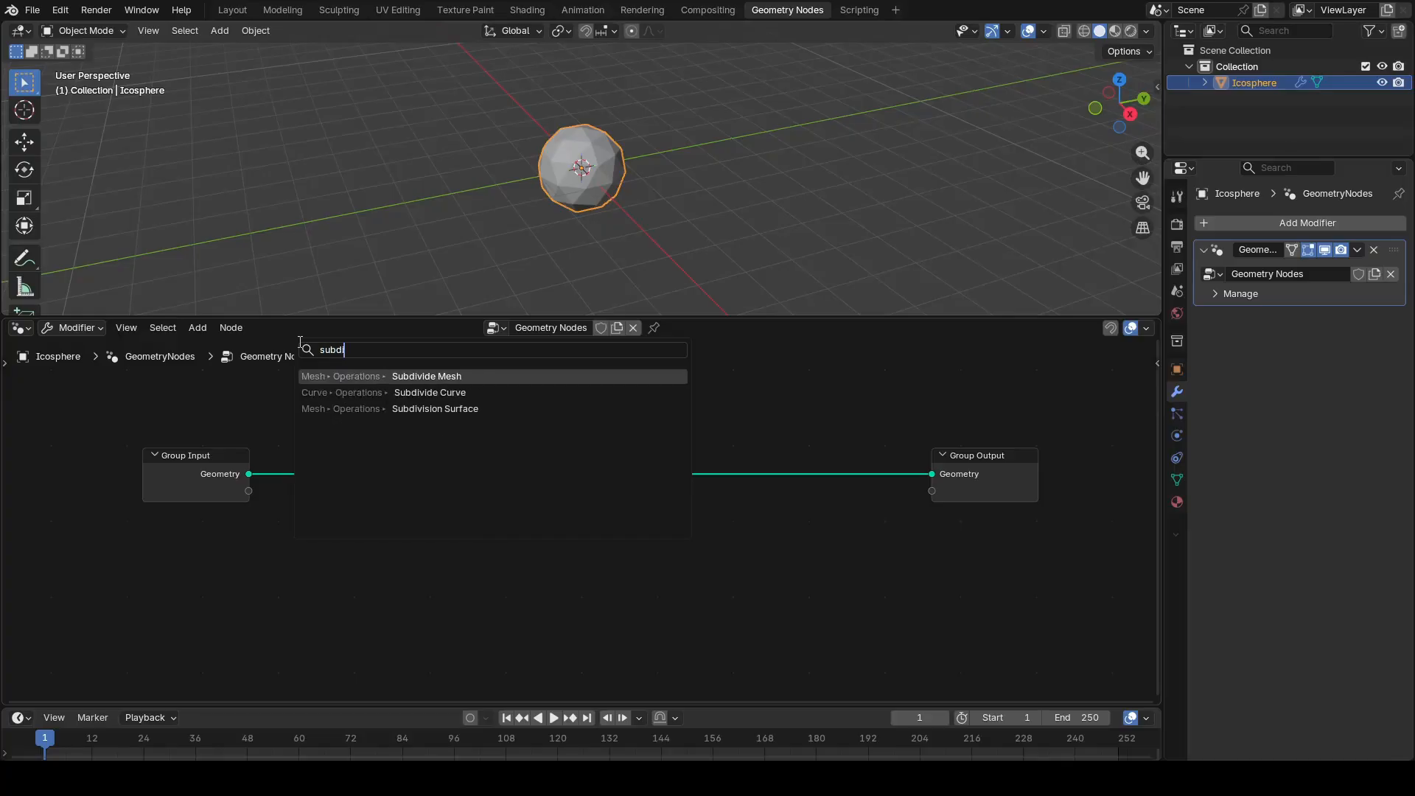
pyautogui.press('Down')
pyautogui.press('Down')
pyautogui.press('Return')
pyautogui.click(344, 413)
pyautogui.click(443, 469)
pyautogui.click(443, 469)
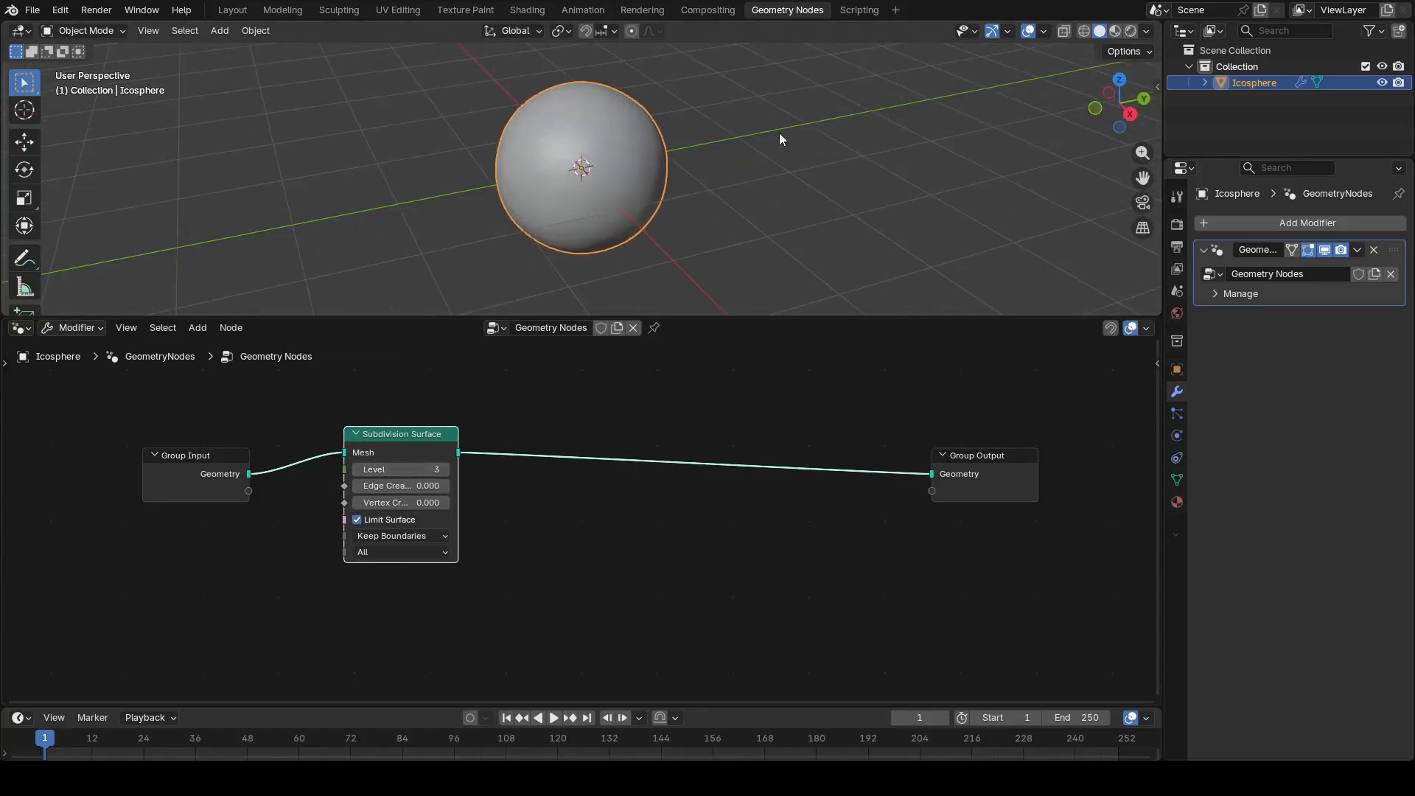
# Step: Examine the subdivided sphere's mesh density in wireframe shading, then return to solid shading
pyautogui.click(1083, 31)
pyautogui.scroll(3, 604, 228)
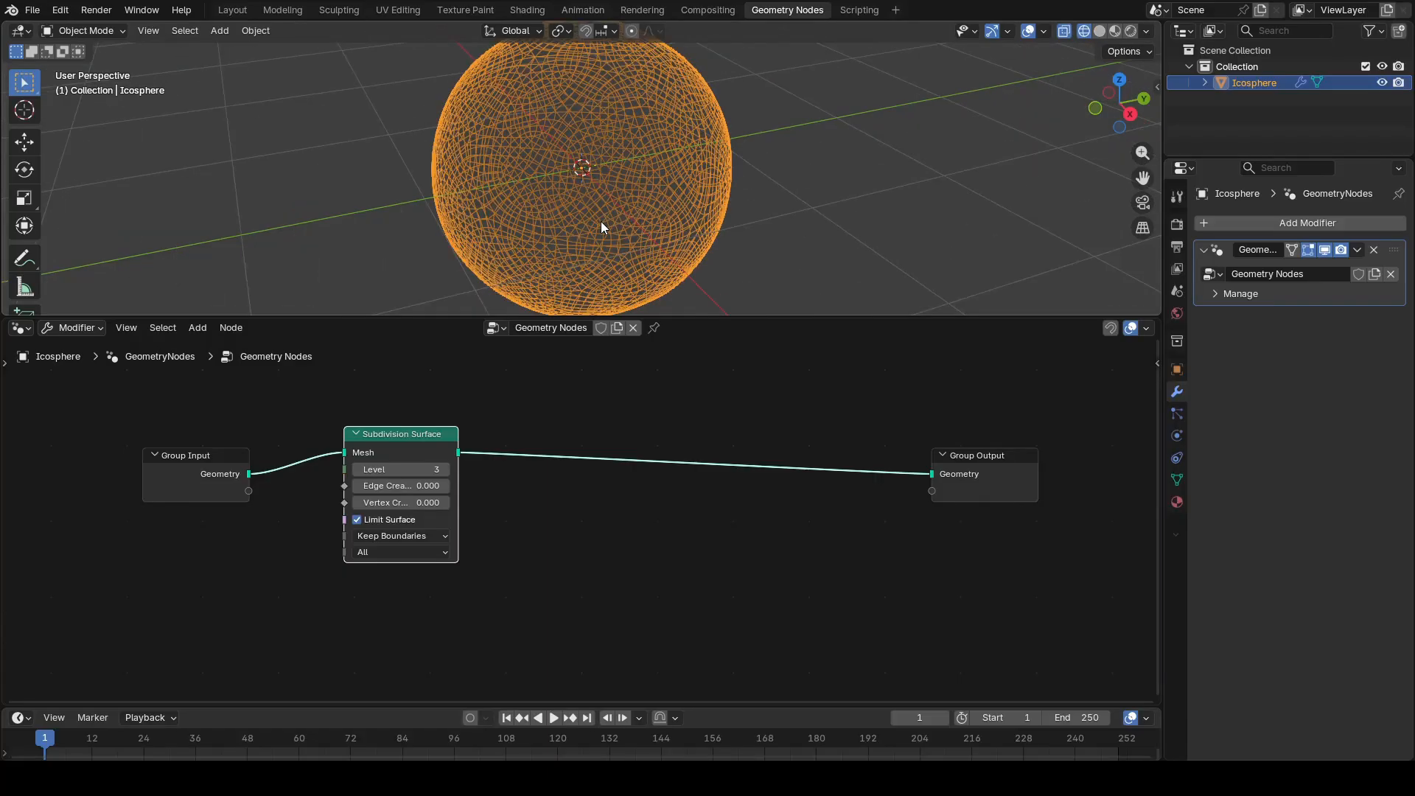
pyautogui.click(1099, 32)
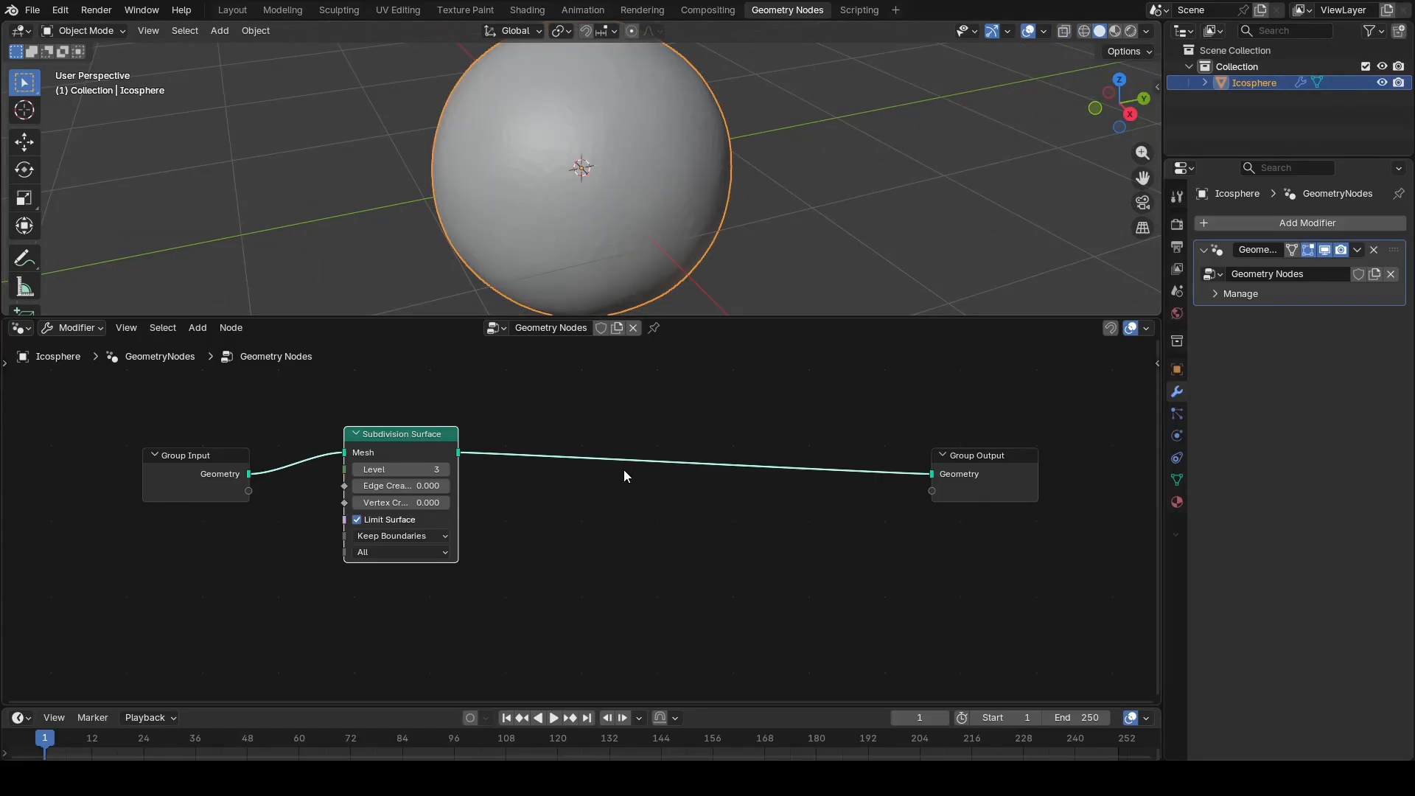
# Step: Insert a Set Shade Smooth node after Subdivision Surface and move Group Output farther away to make room
pyautogui.hotkey('shift', 'a')
pyautogui.write('set sha')
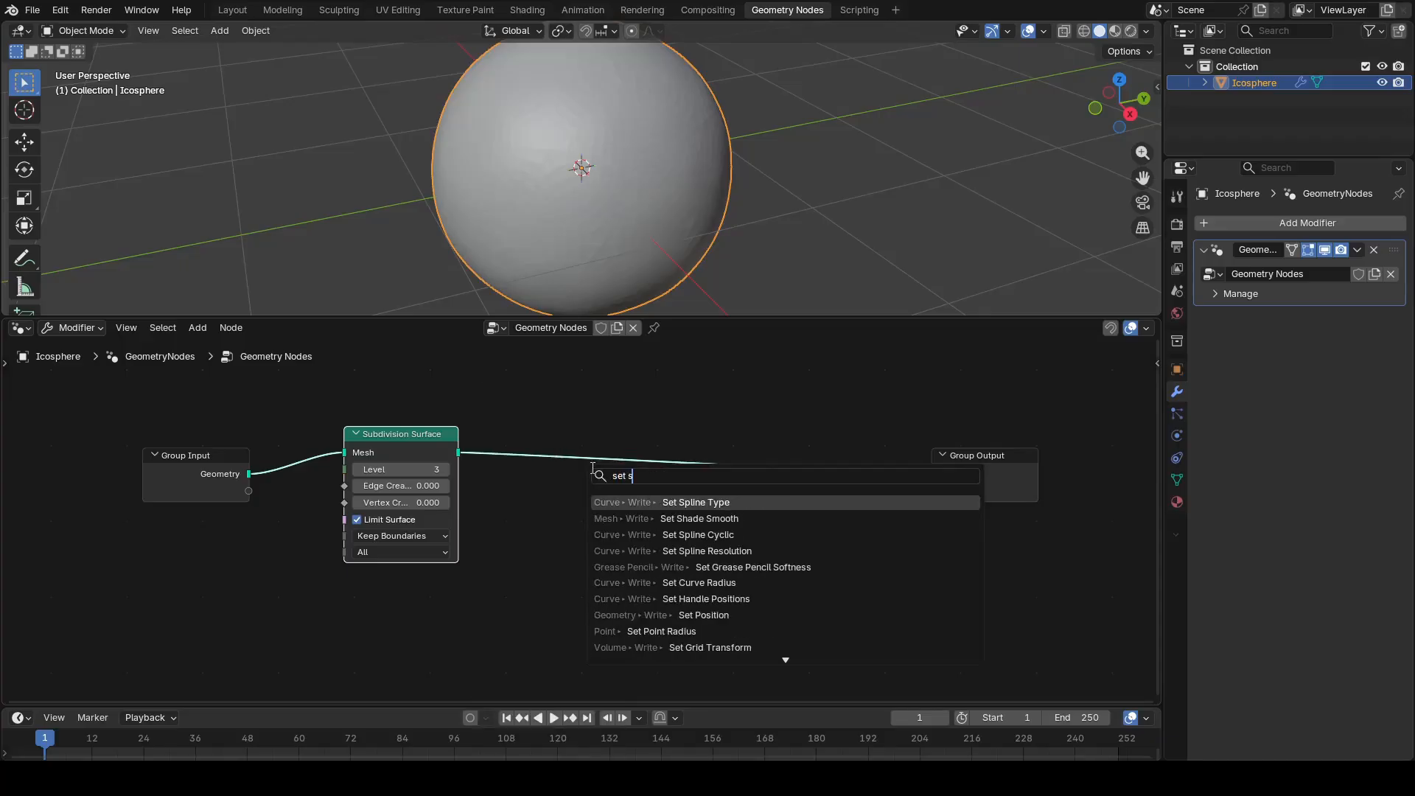
pyautogui.click(693, 499)
pyautogui.click(579, 492)
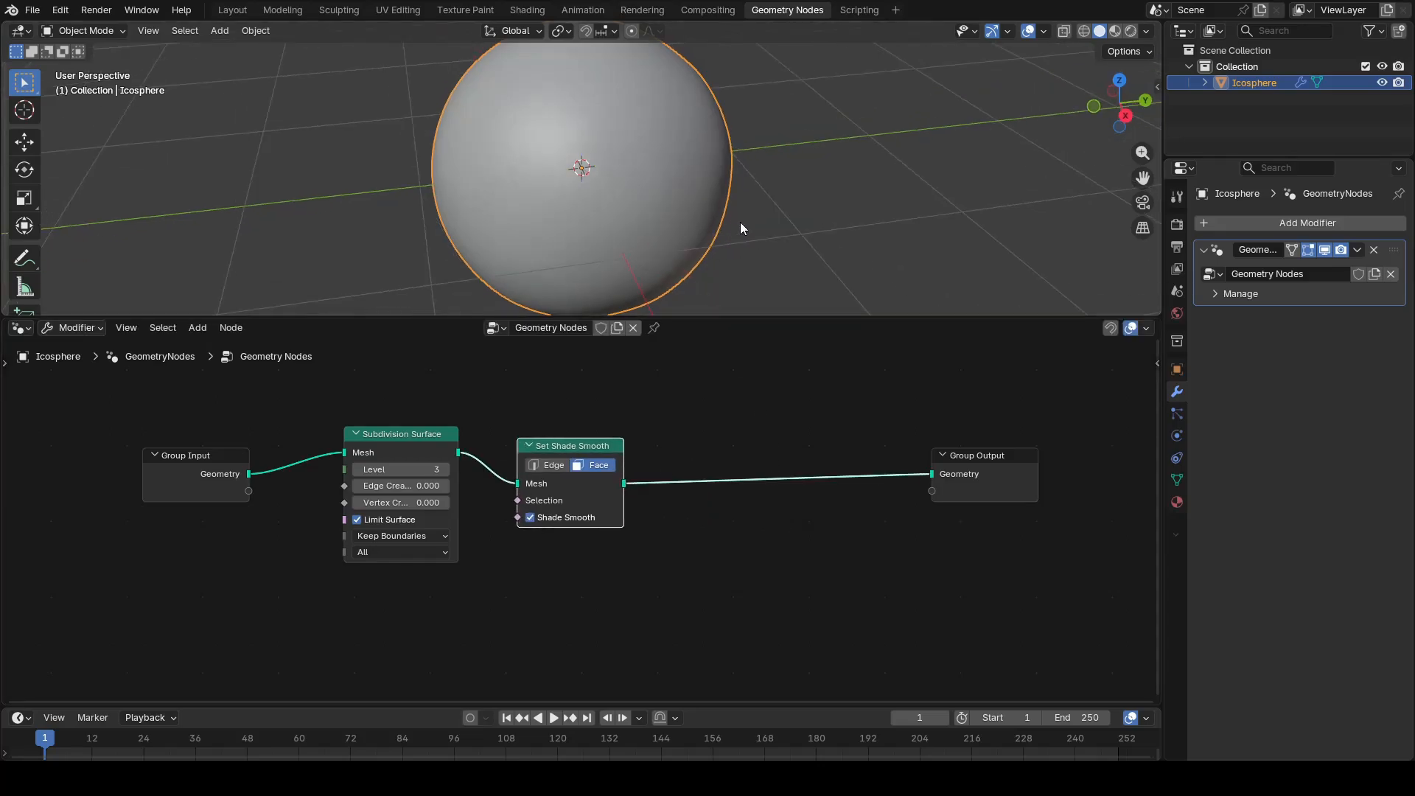
pyautogui.scroll(-3, 741, 223)
pyautogui.moveTo(1006, 475); pyautogui.dragTo(1063, 489)
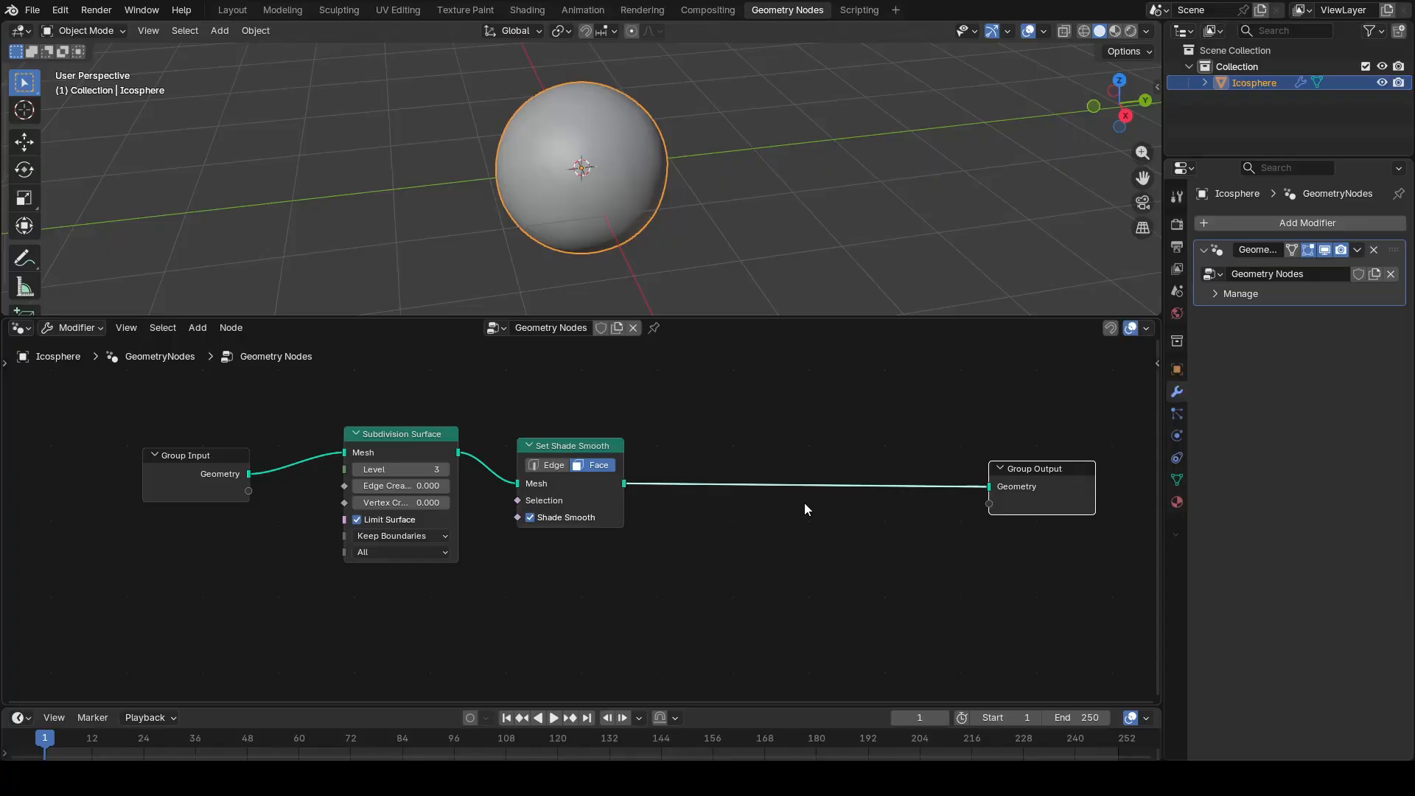
pyautogui.hotkey('shift', 'a')
pyautogui.click(766, 417)
pyautogui.write('set po')
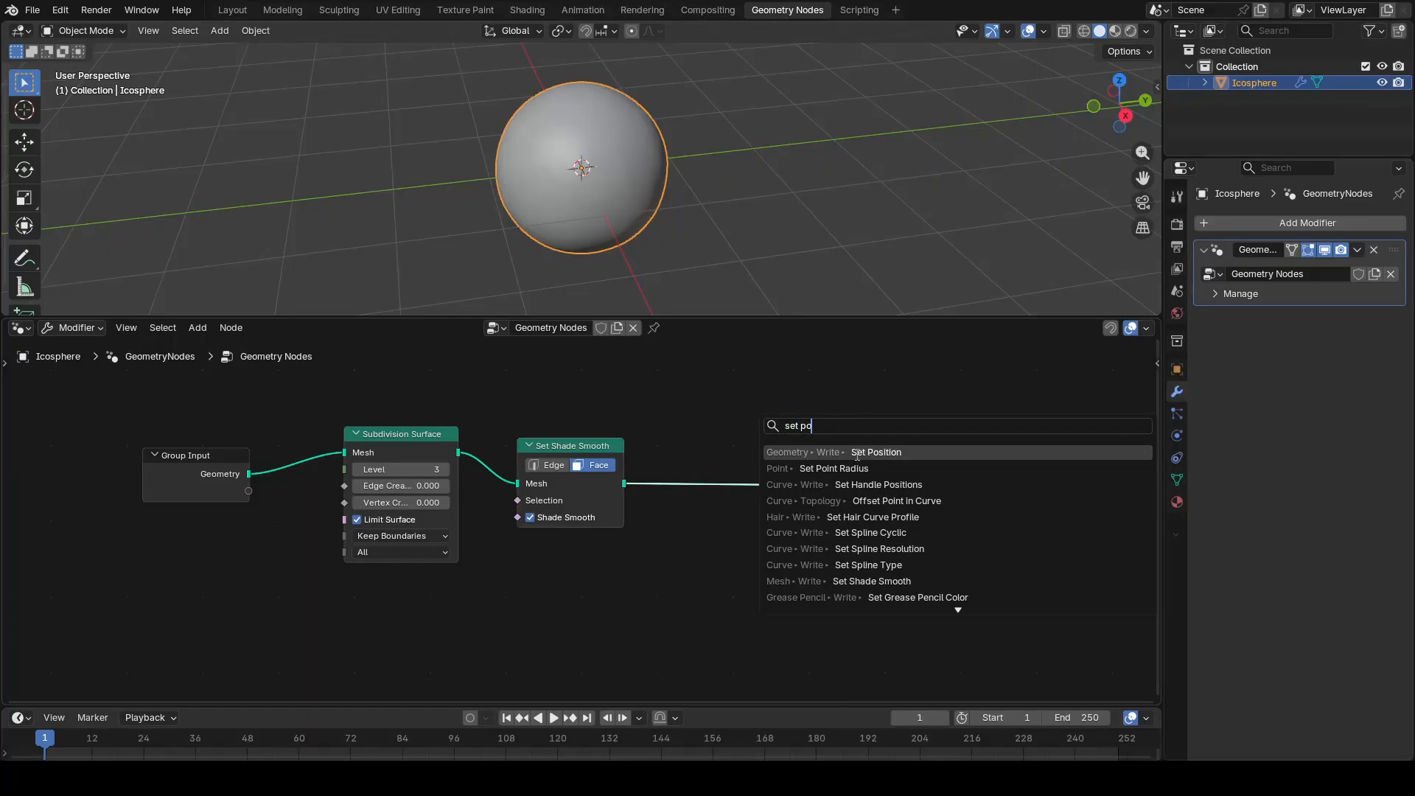
pyautogui.click(833, 469)
pyautogui.click(836, 479)
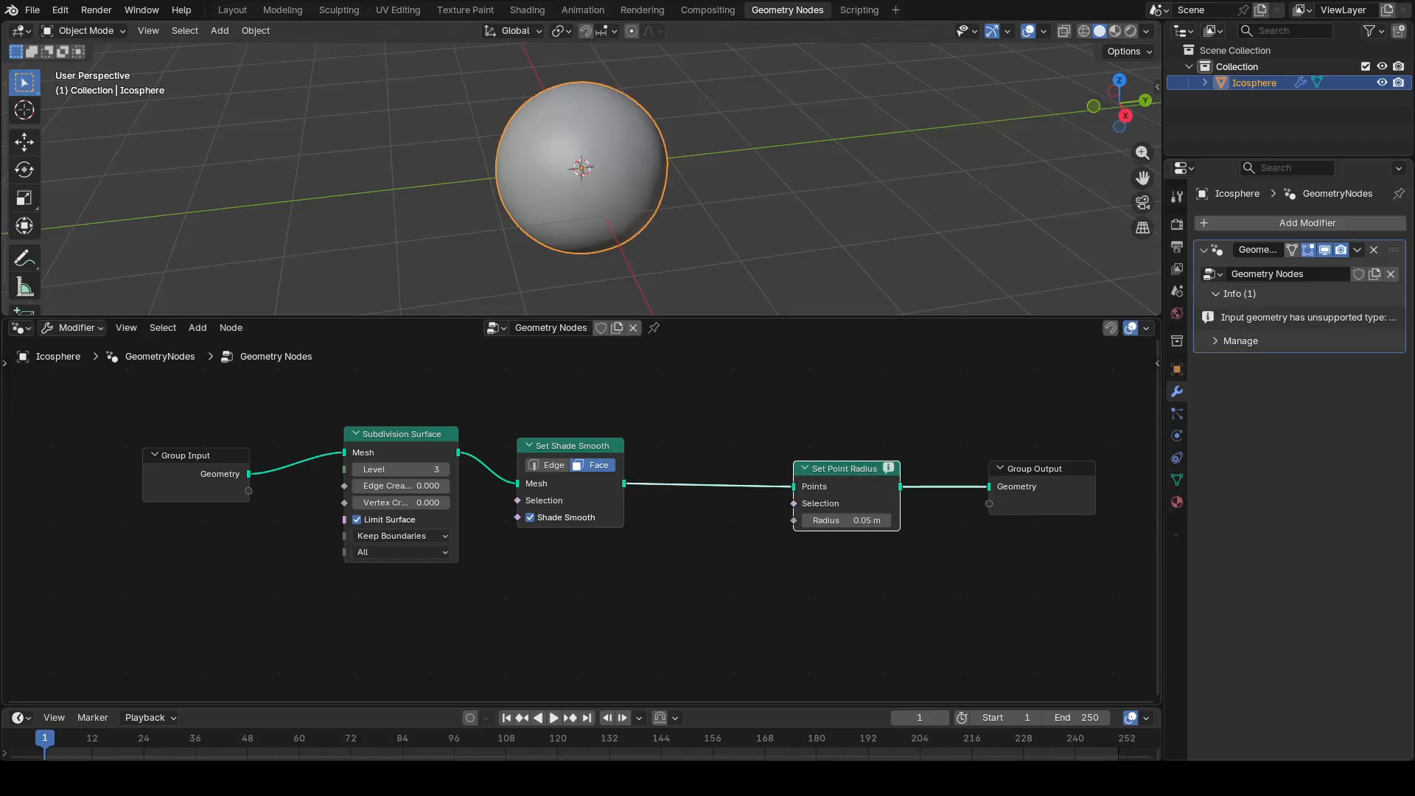
pyautogui.moveTo(861, 468); pyautogui.dragTo(807, 471)
pyautogui.press('x')
# Step: Add a Set Position node and link its geometry between the Set Shade Smooth mesh output and Group Output
pyautogui.hotkey('shift', 'a')
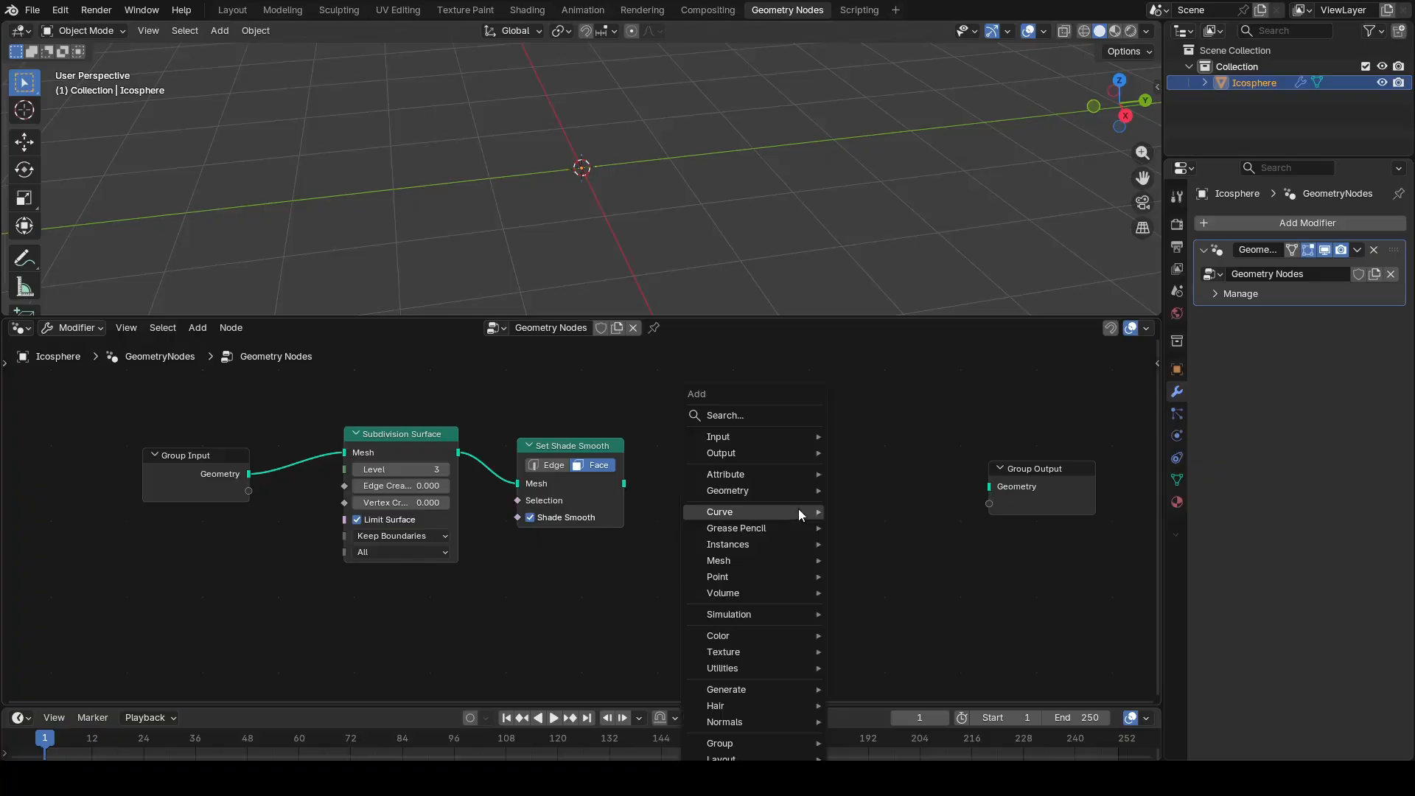
pyautogui.click(787, 416)
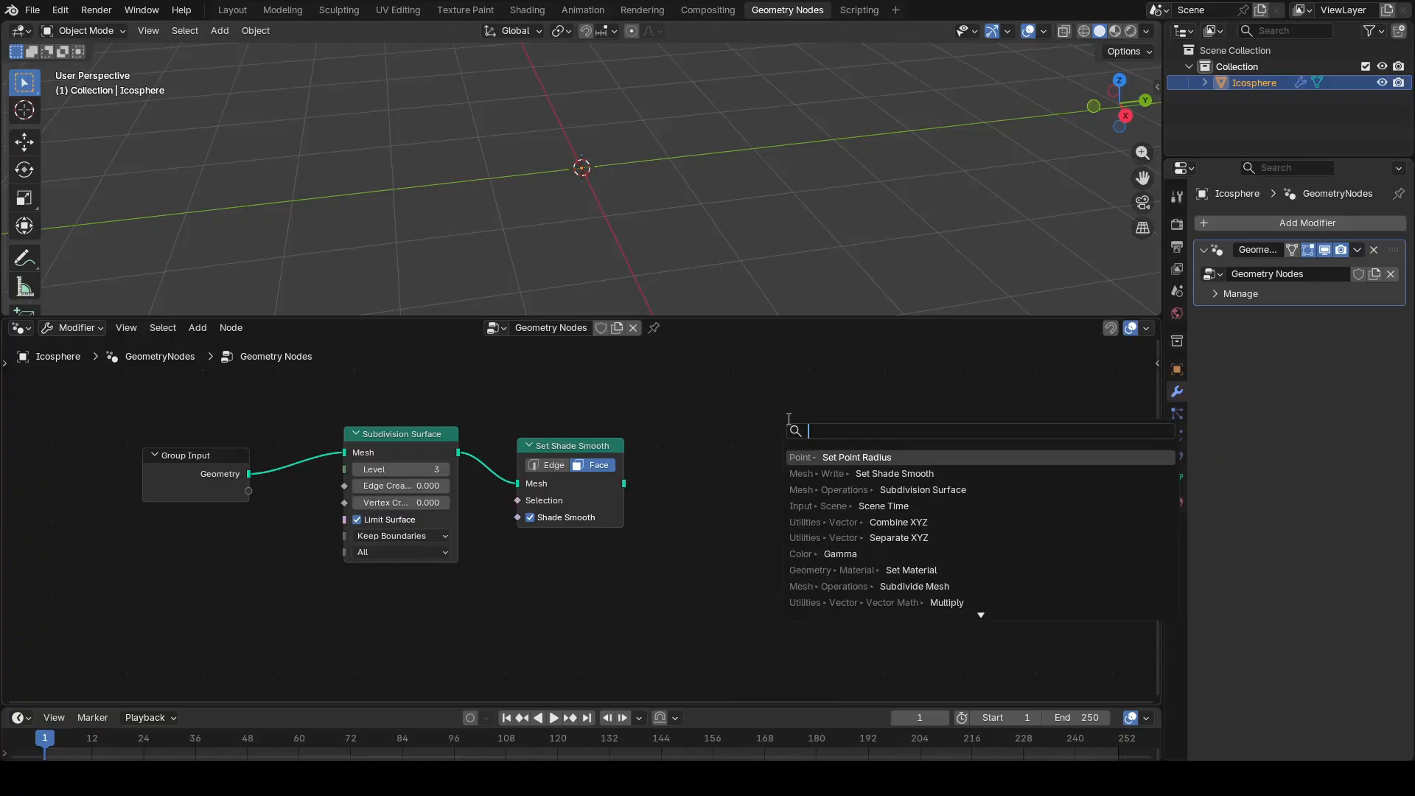
pyautogui.write('set po')
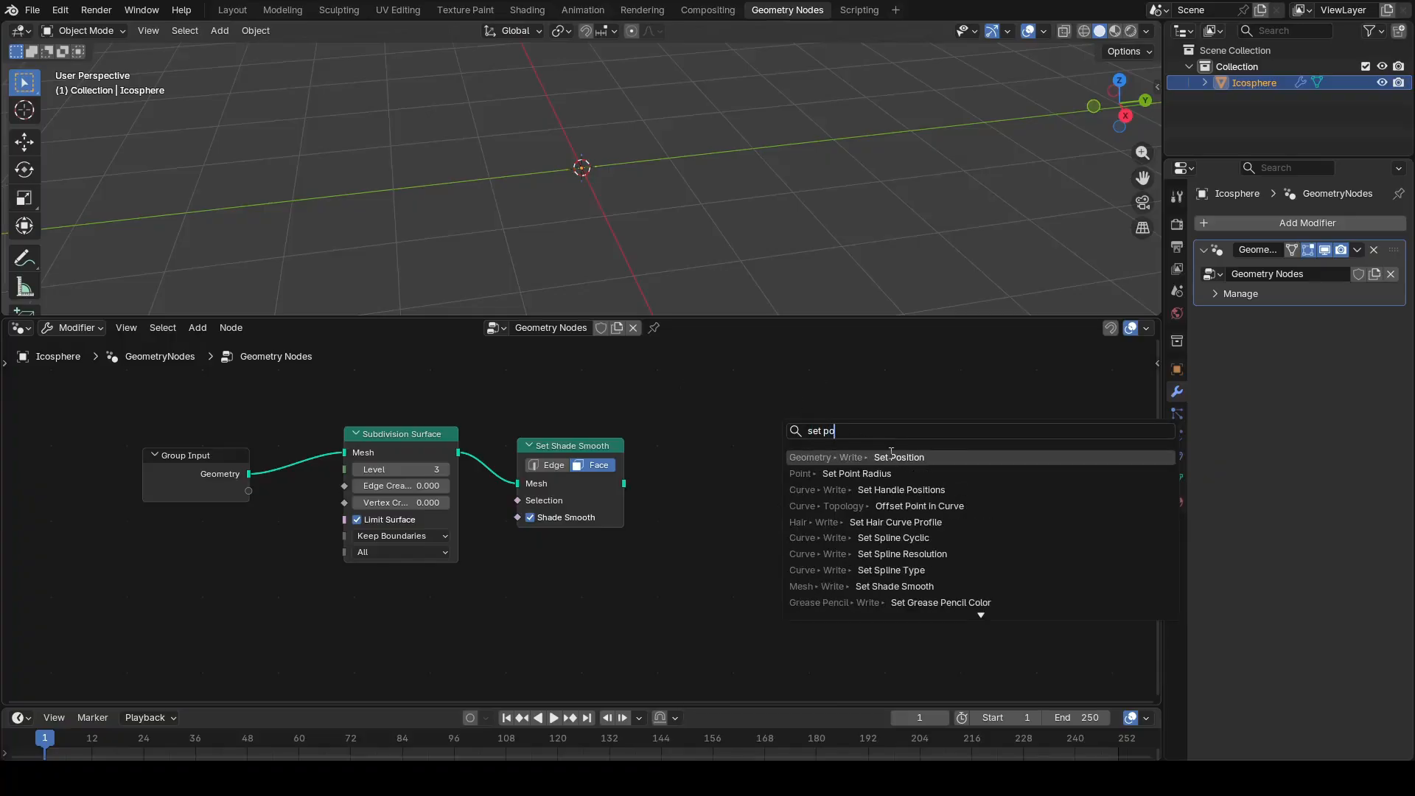
pyautogui.press('Return')
pyautogui.click(770, 449)
pyautogui.moveTo(625, 484); pyautogui.dragTo(767, 472)
pyautogui.moveTo(875, 471); pyautogui.dragTo(988, 486)
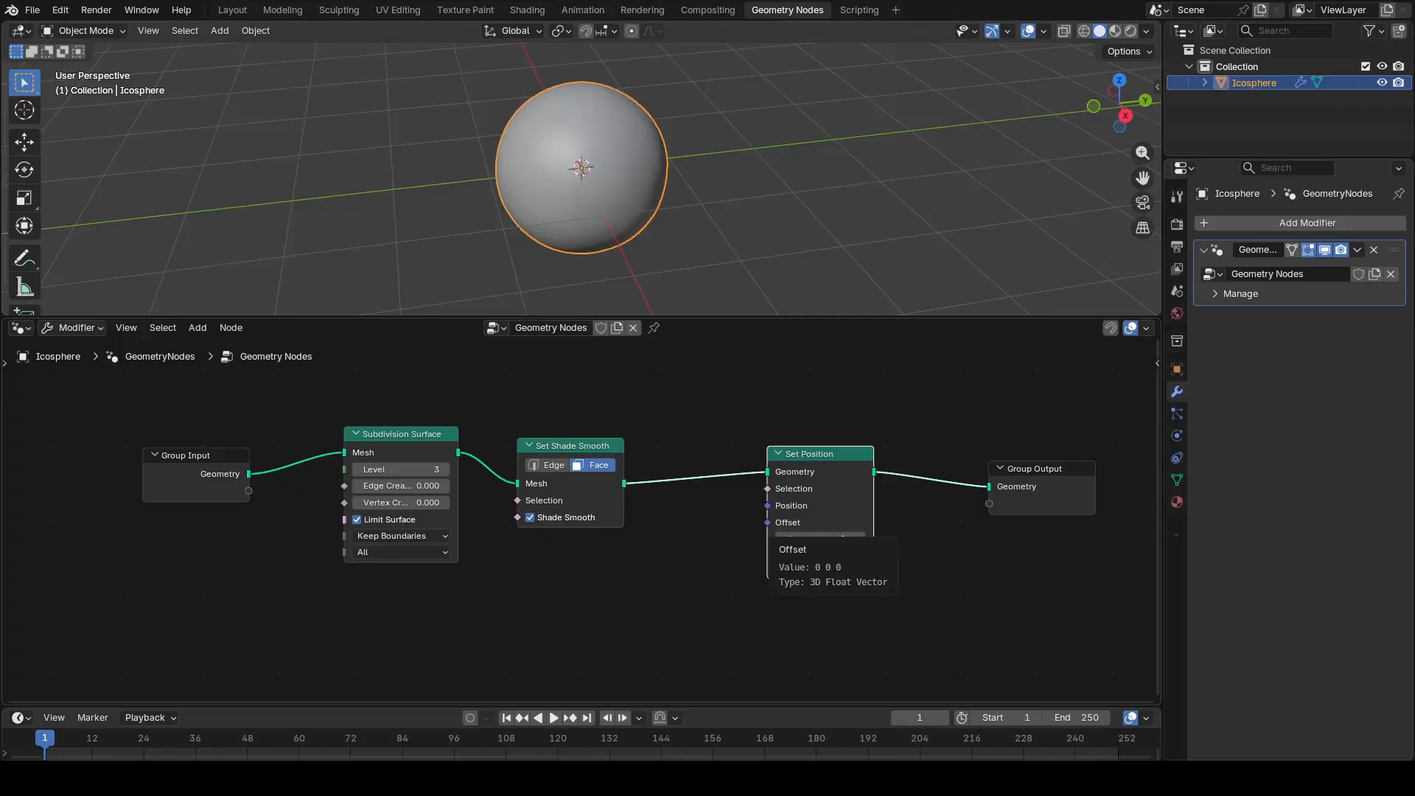
# Step: Add a Voronoi Texture node below the Subdivision Surface node
pyautogui.moveTo(682, 585); pyautogui.dragTo(650, 519, button='middle')
pyautogui.hotkey('shift', 'a')
pyautogui.click(352, 415)
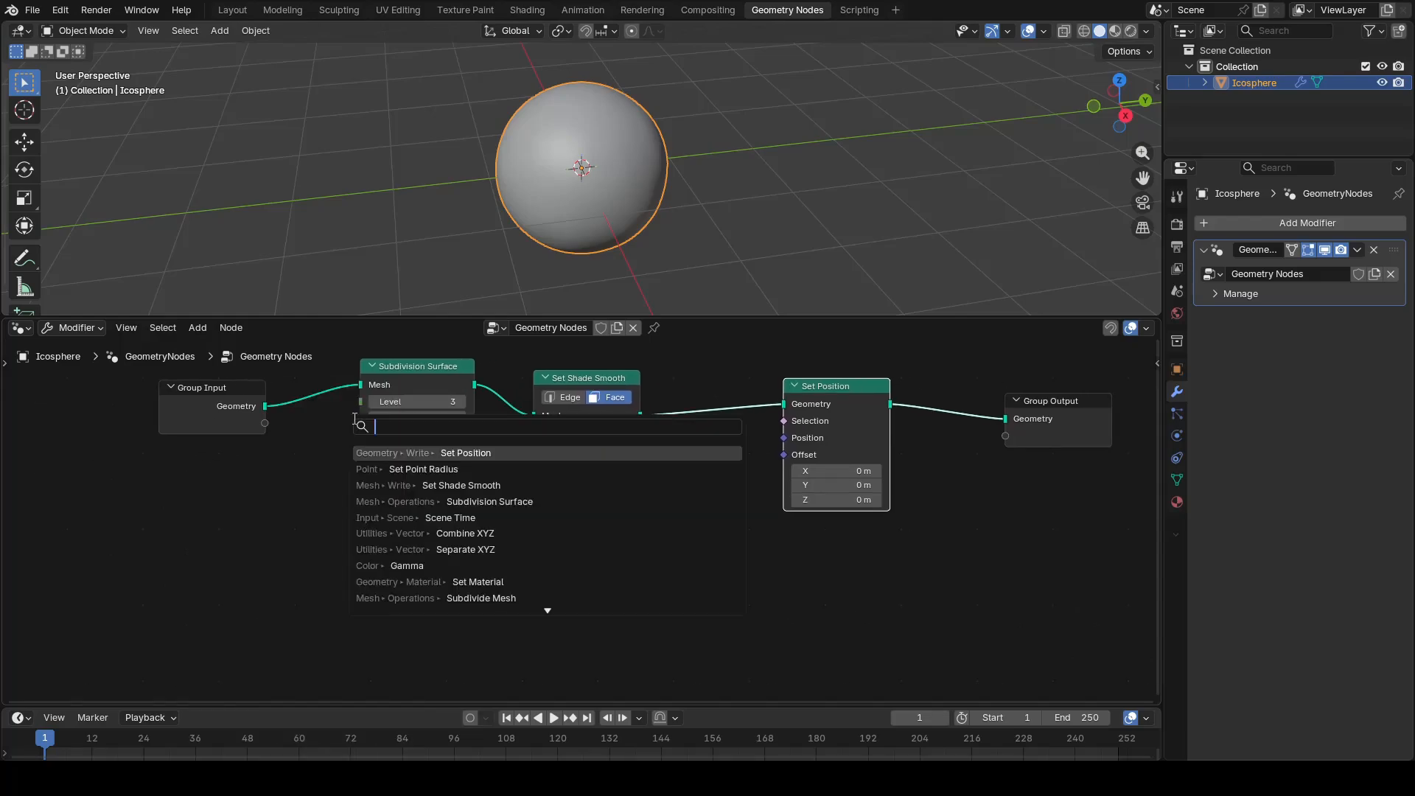
pyautogui.write('voron')
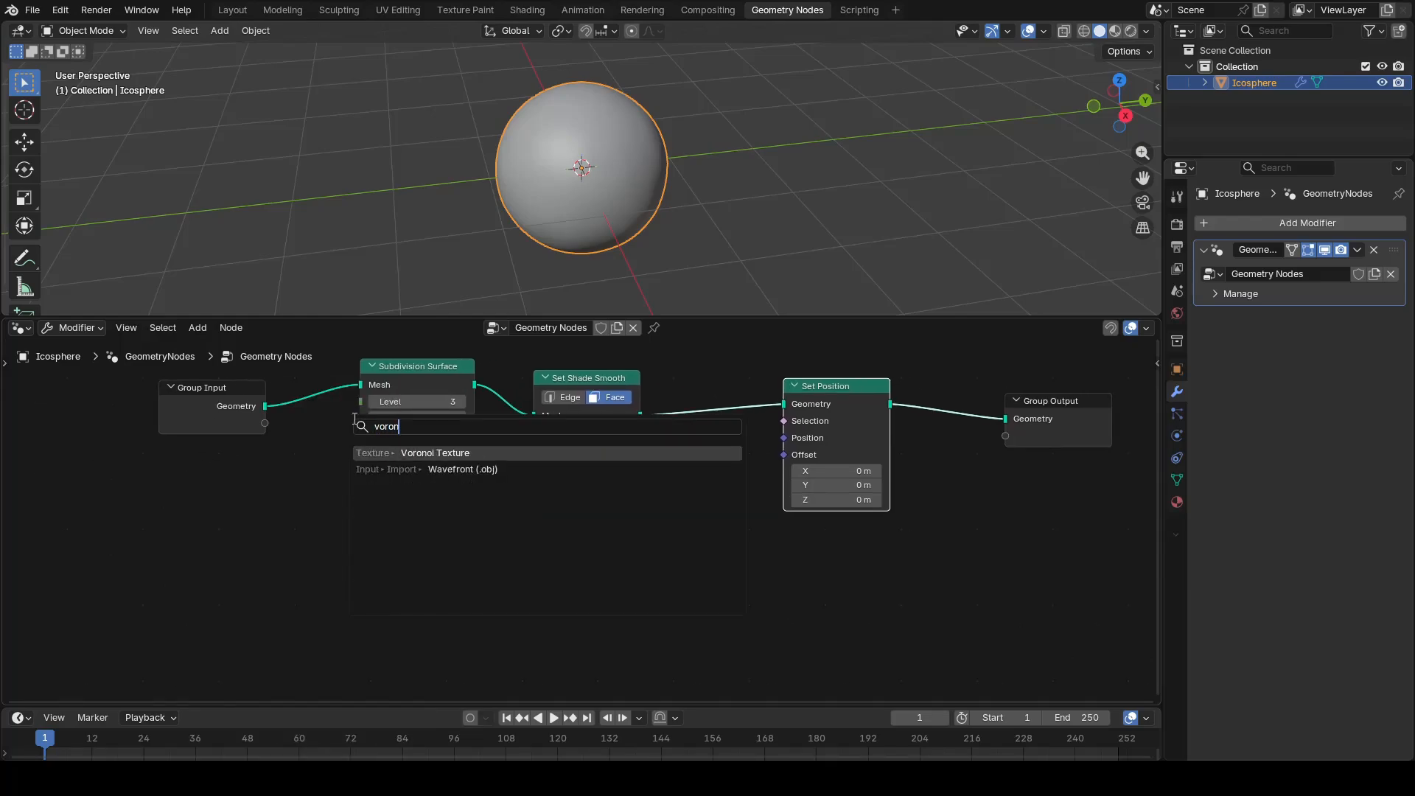
pyautogui.press('Return')
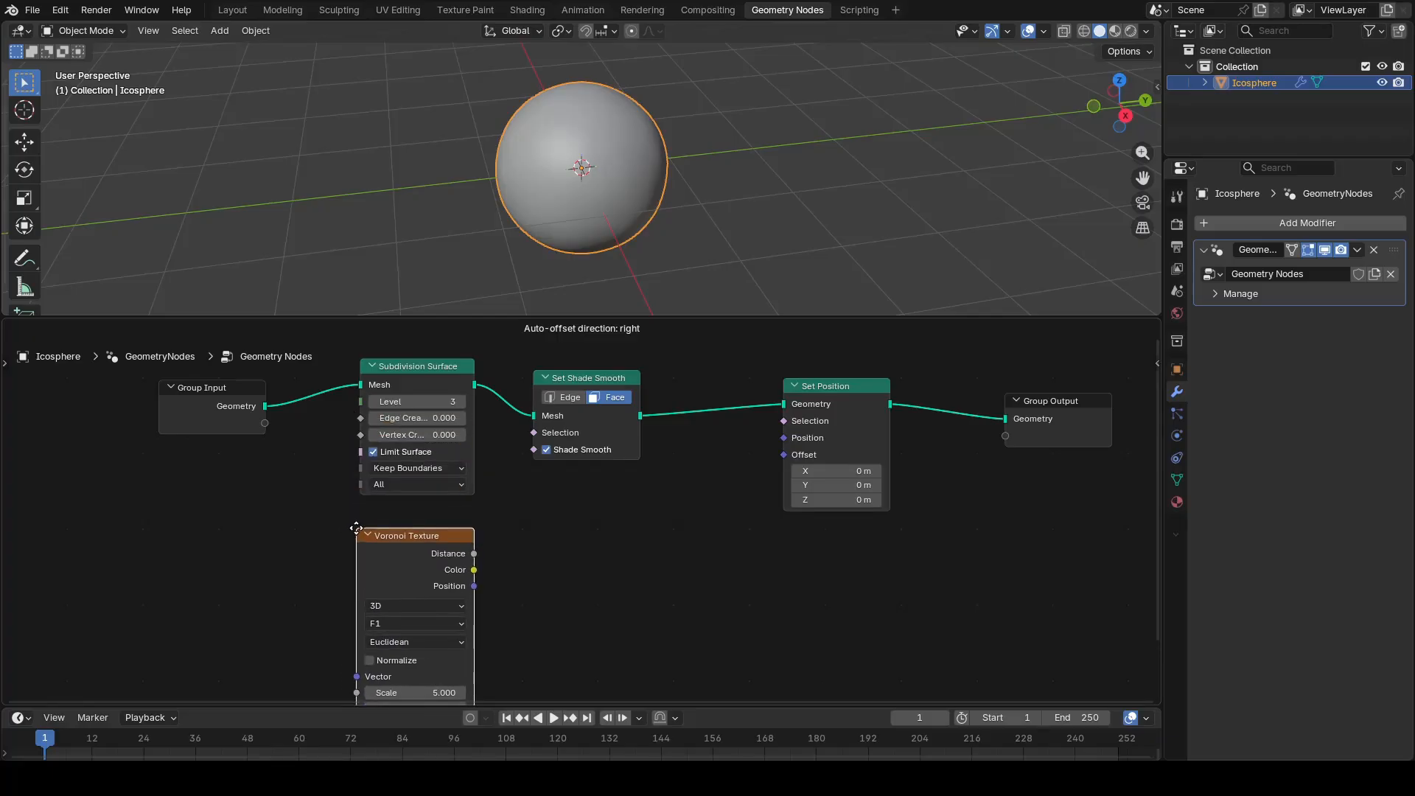
pyautogui.click(356, 528)
# Step: Add a Map Range node driven by the Voronoi Texture's Distance output and place it beside the texture node
pyautogui.moveTo(550, 606); pyautogui.dragTo(627, 519, button='middle')
pyautogui.scroll(-4, 567, 532)
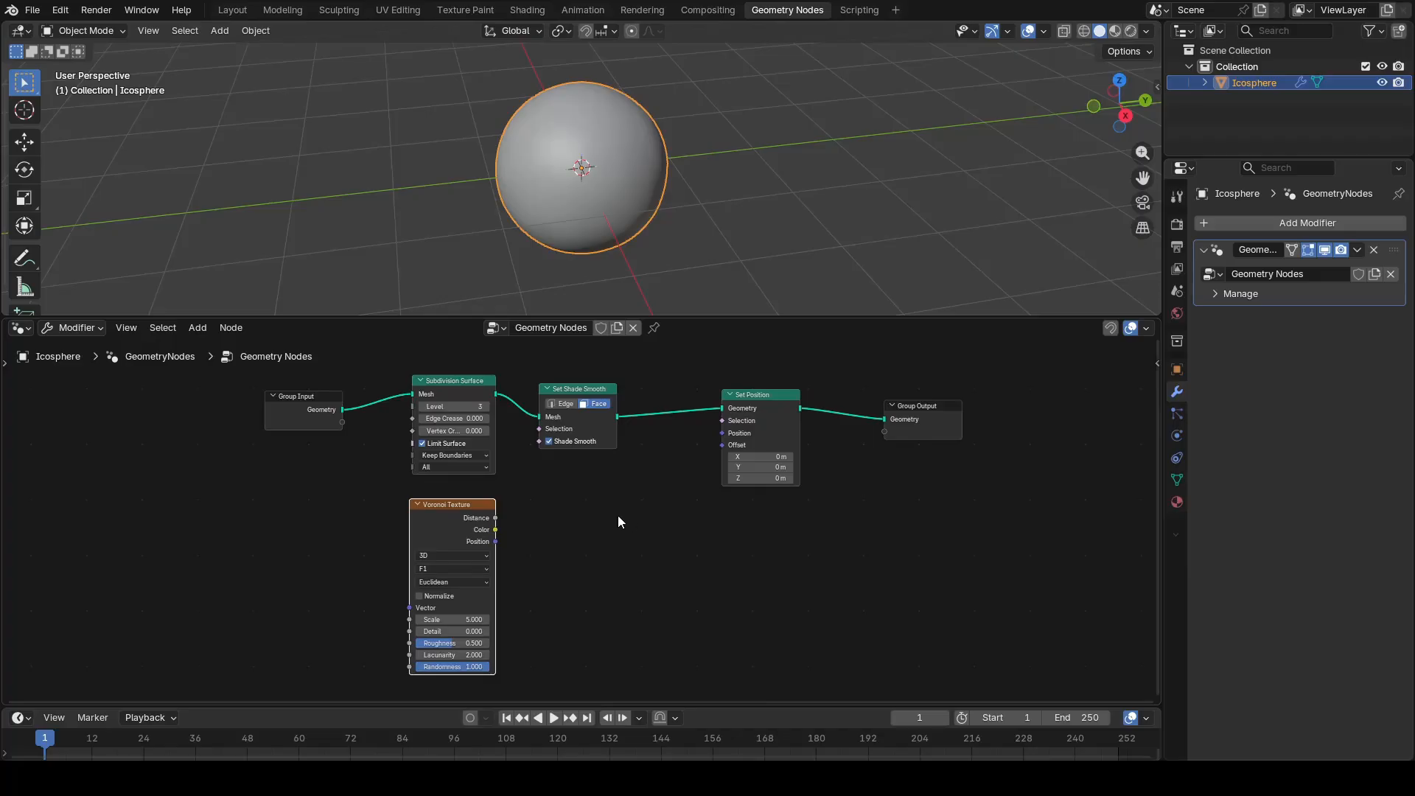
pyautogui.moveTo(495, 518); pyautogui.dragTo(552, 533)
pyautogui.write('map ra')
pyautogui.press('Return')
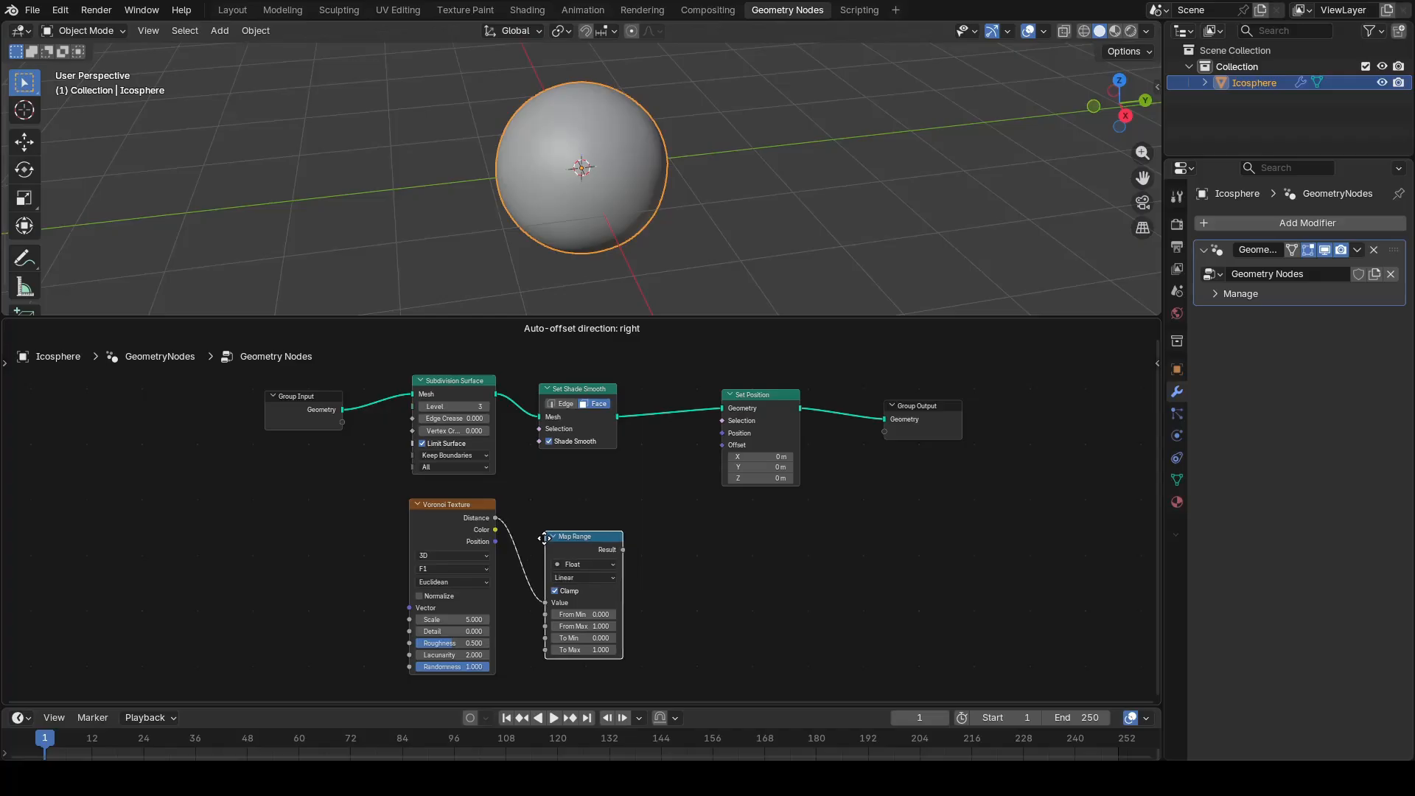
pyautogui.click(538, 531)
# Step: Add a Normal input node below the Map Range node
pyautogui.keyDown('shift'); pyautogui.scroll(-4, 653, 667); pyautogui.keyUp('shift')
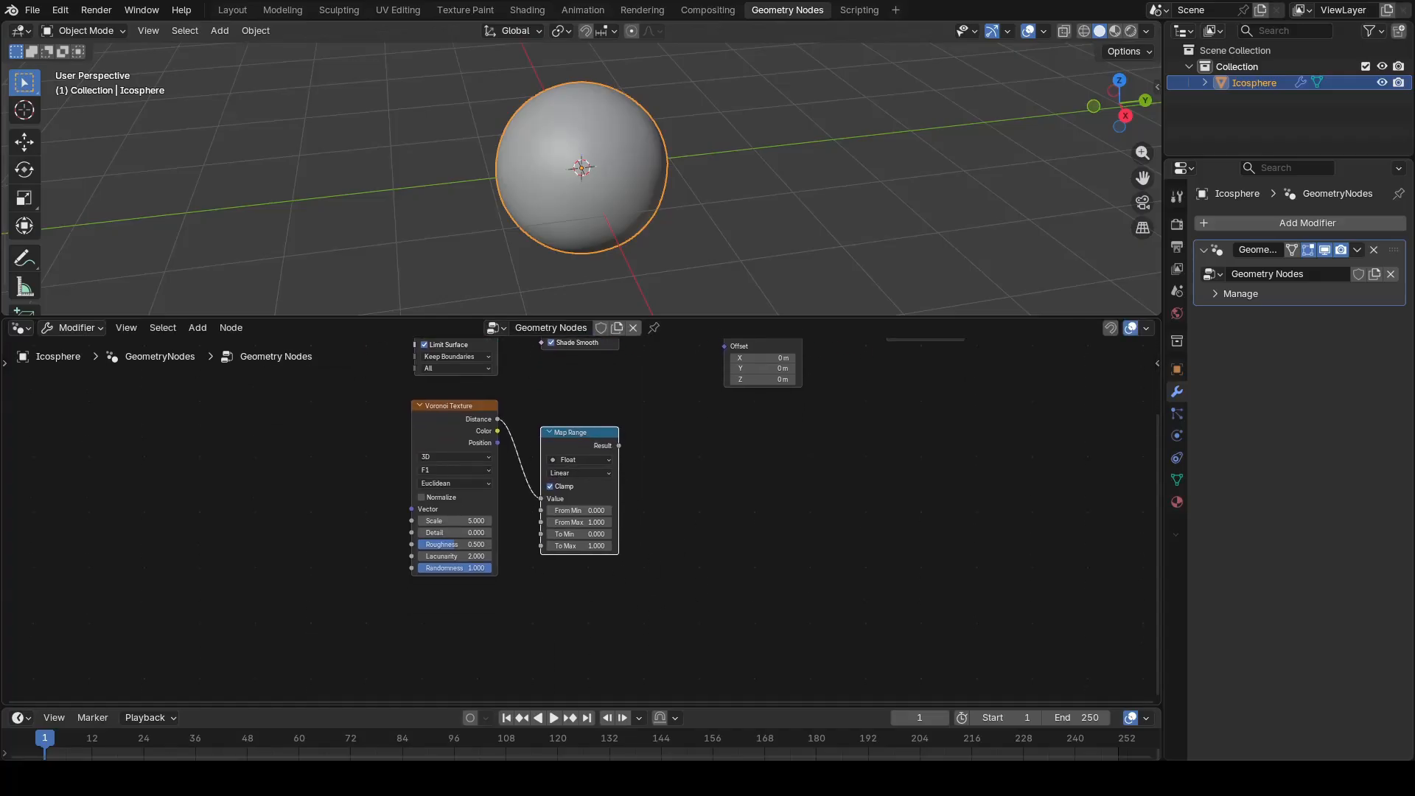
pyautogui.hotkey('shift', 'a')
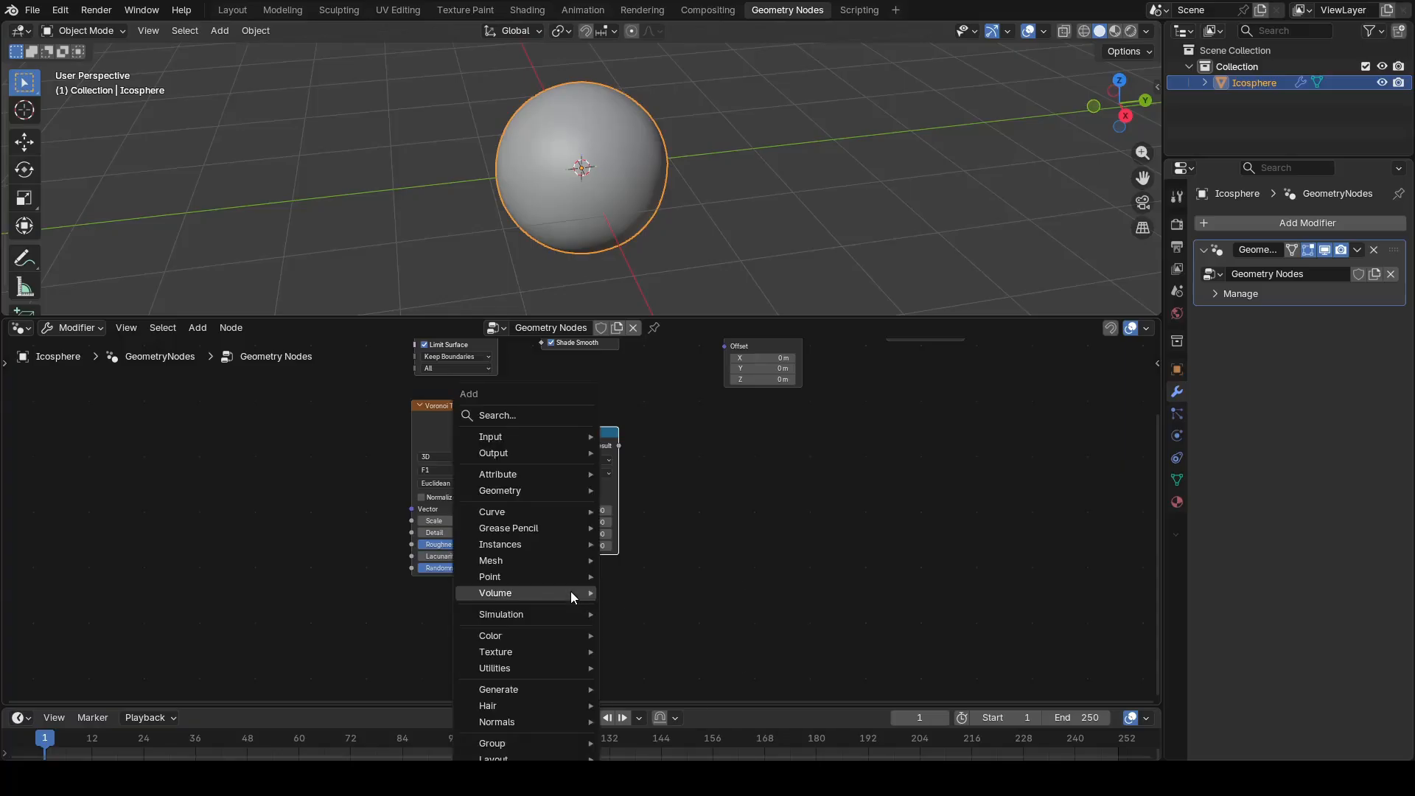
pyautogui.click(529, 414)
pyautogui.write('normal')
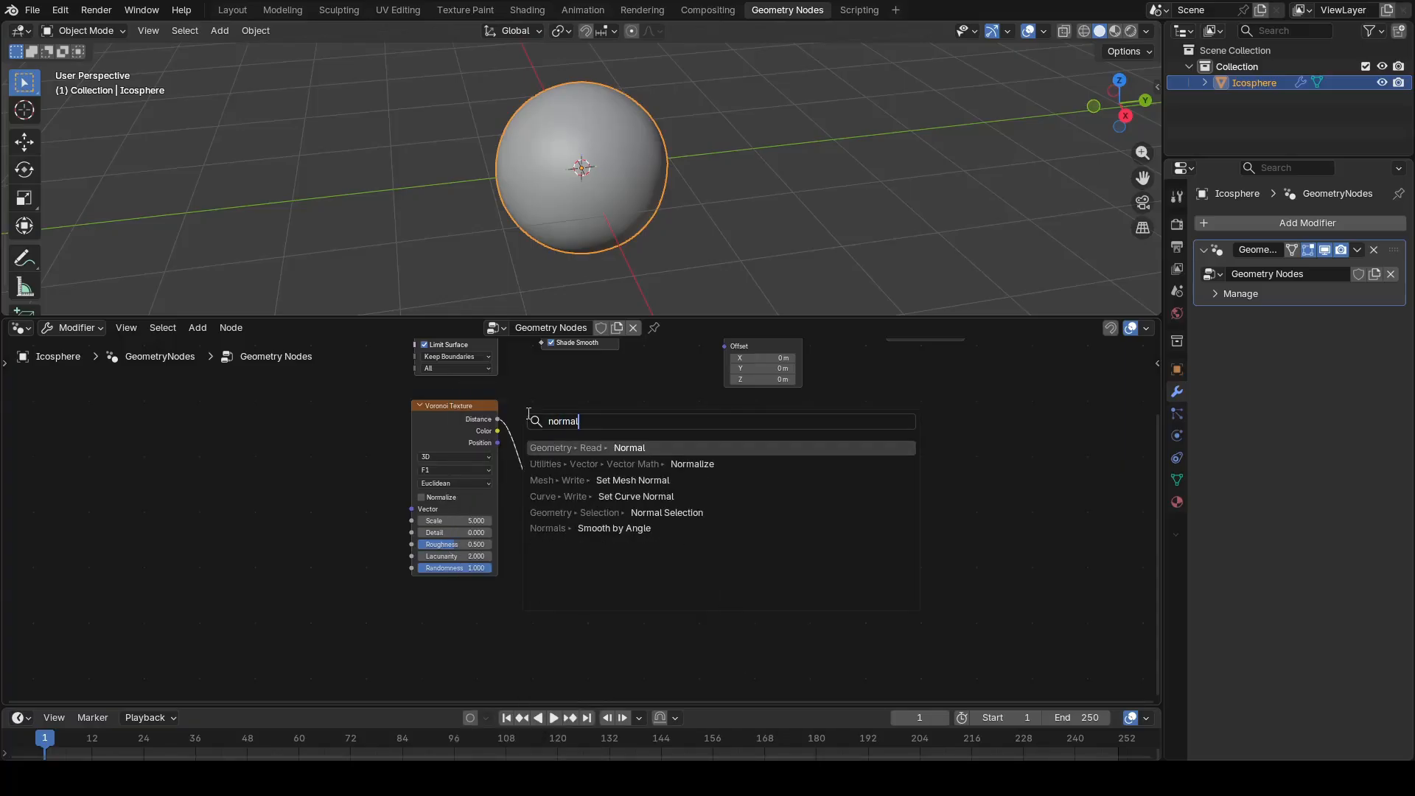
pyautogui.press('Return')
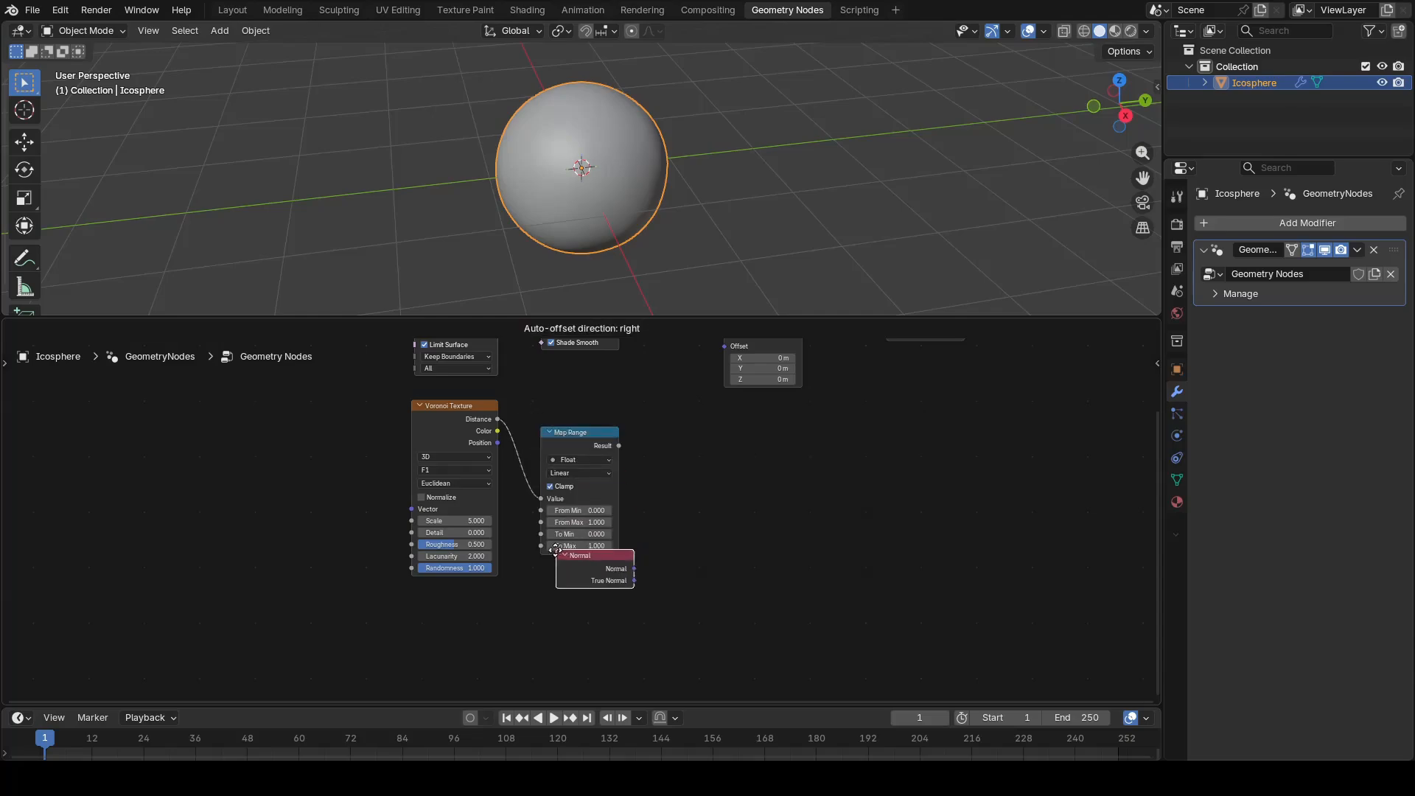
pyautogui.click(545, 579)
# Step: Add a vector math Multiply node beside Map Range and link the Map Range result to its first vector input
pyautogui.hotkey('shift', 'a')
pyautogui.moveTo(659, 498)
pyautogui.write('mult')
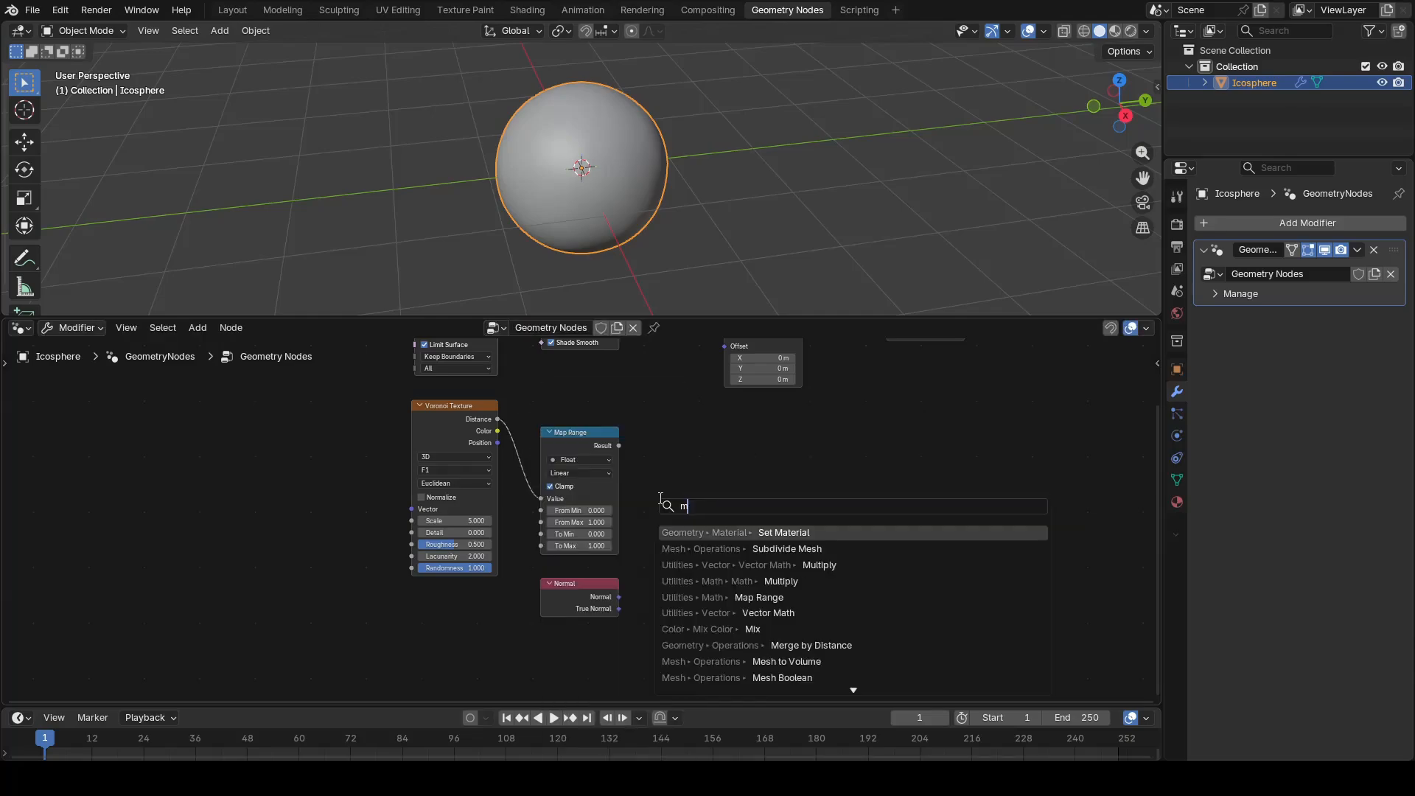
pyautogui.press('Return')
pyautogui.click(664, 460)
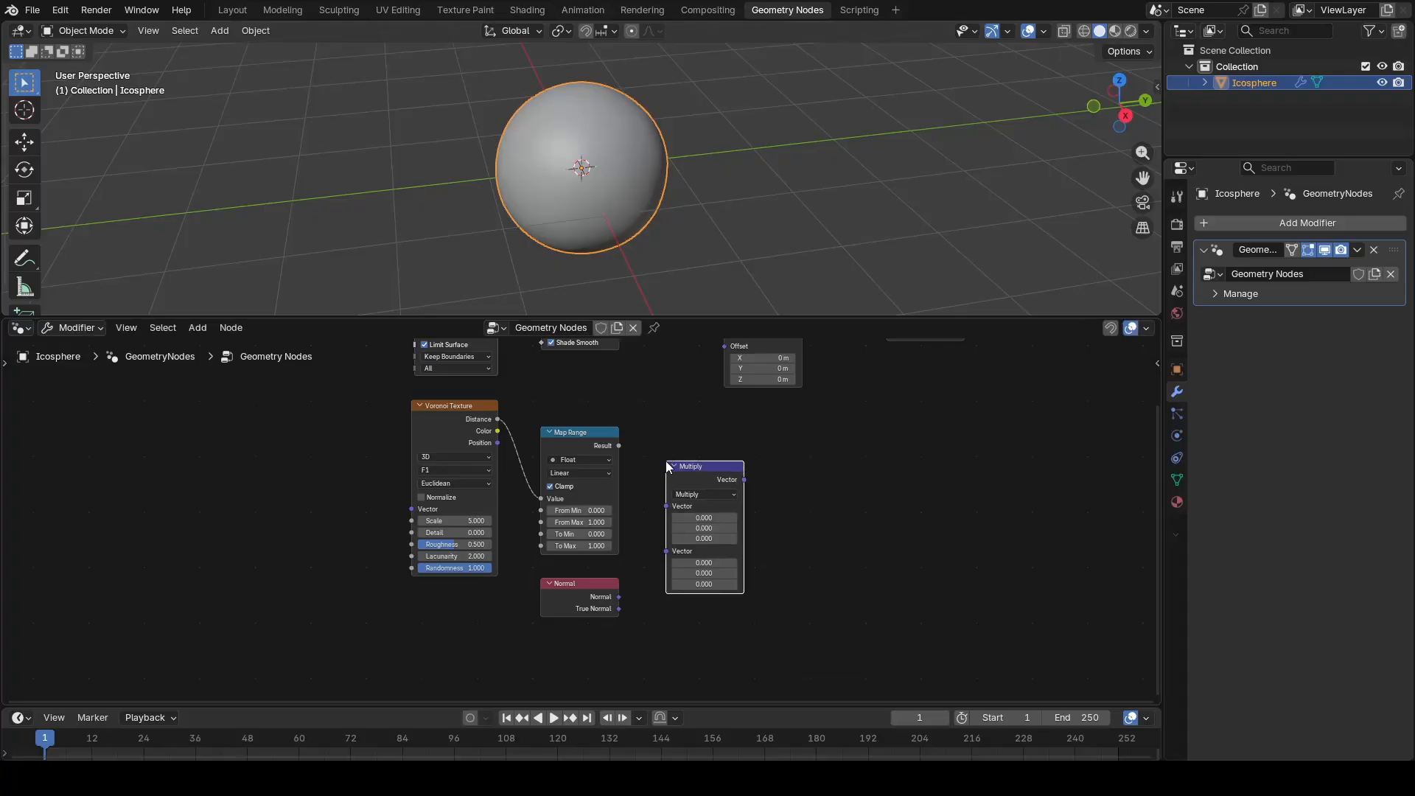
pyautogui.moveTo(640, 461); pyautogui.dragTo(667, 506)
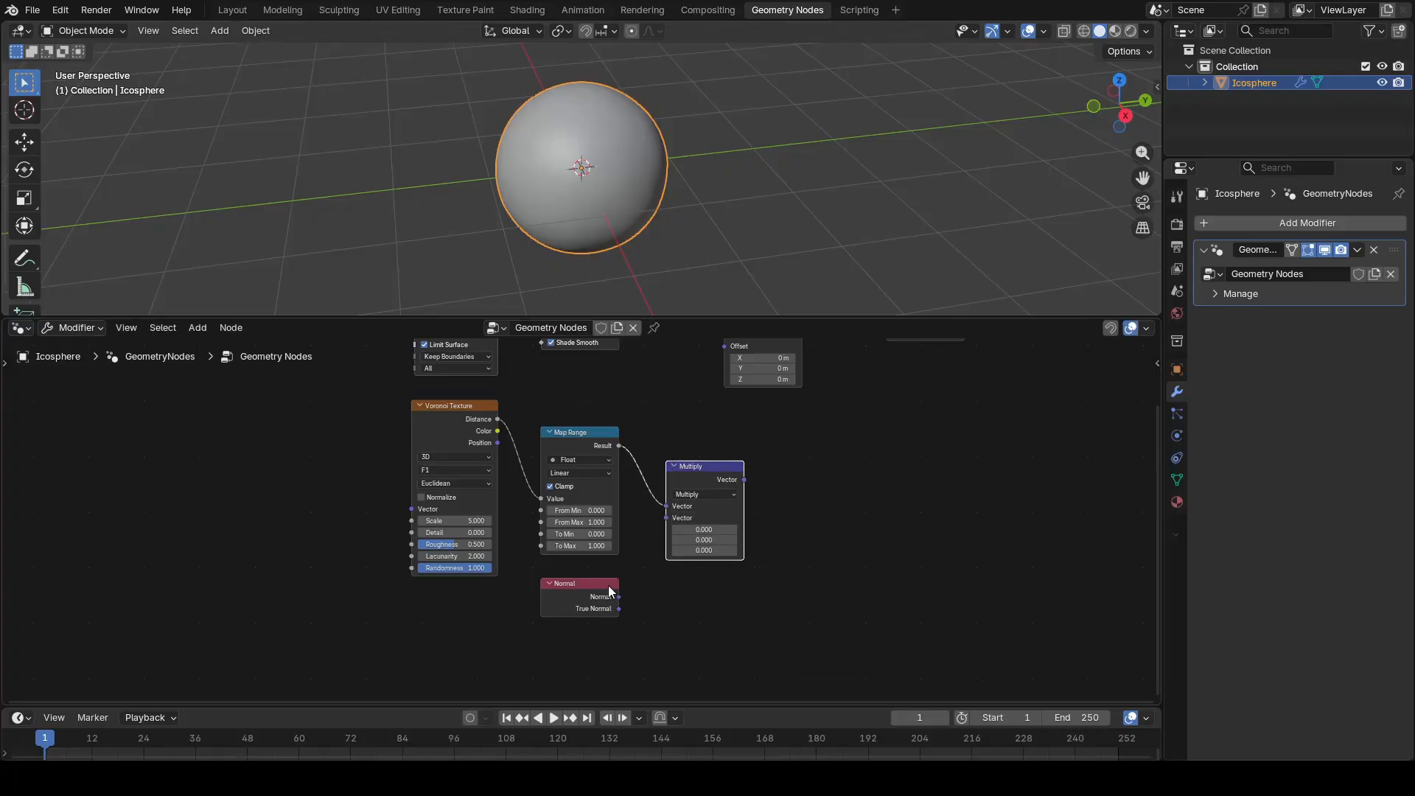
# Step: Link the Normal output to the Multiply node's second vector input and move Set Position and Group Output farther along to make room
pyautogui.moveTo(619, 592); pyautogui.dragTo(672, 515)
pyautogui.scroll(-4, 816, 446)
pyautogui.moveTo(804, 448); pyautogui.dragTo(730, 515, button='middle')
pyautogui.moveTo(628, 500); pyautogui.dragTo(840, 393)
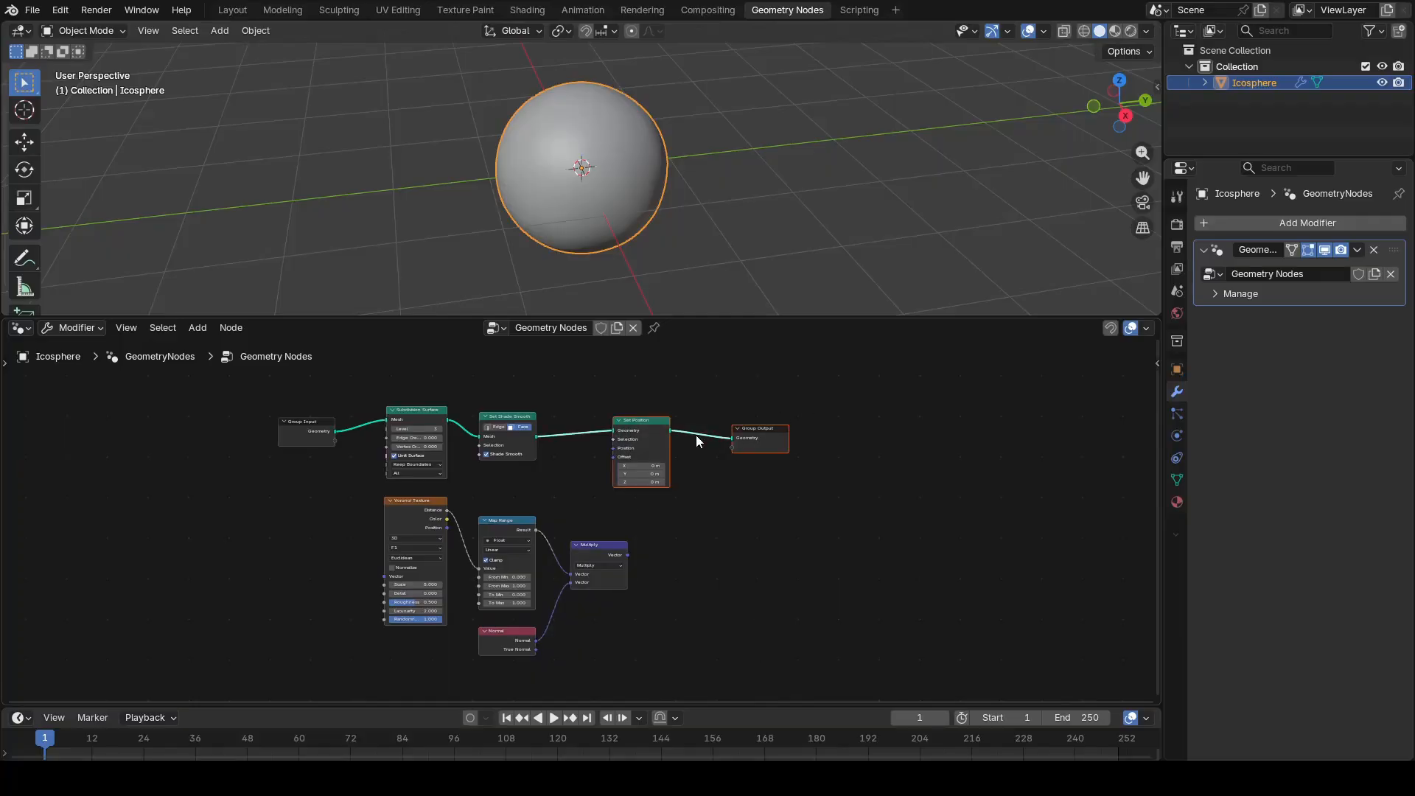
pyautogui.press('g')
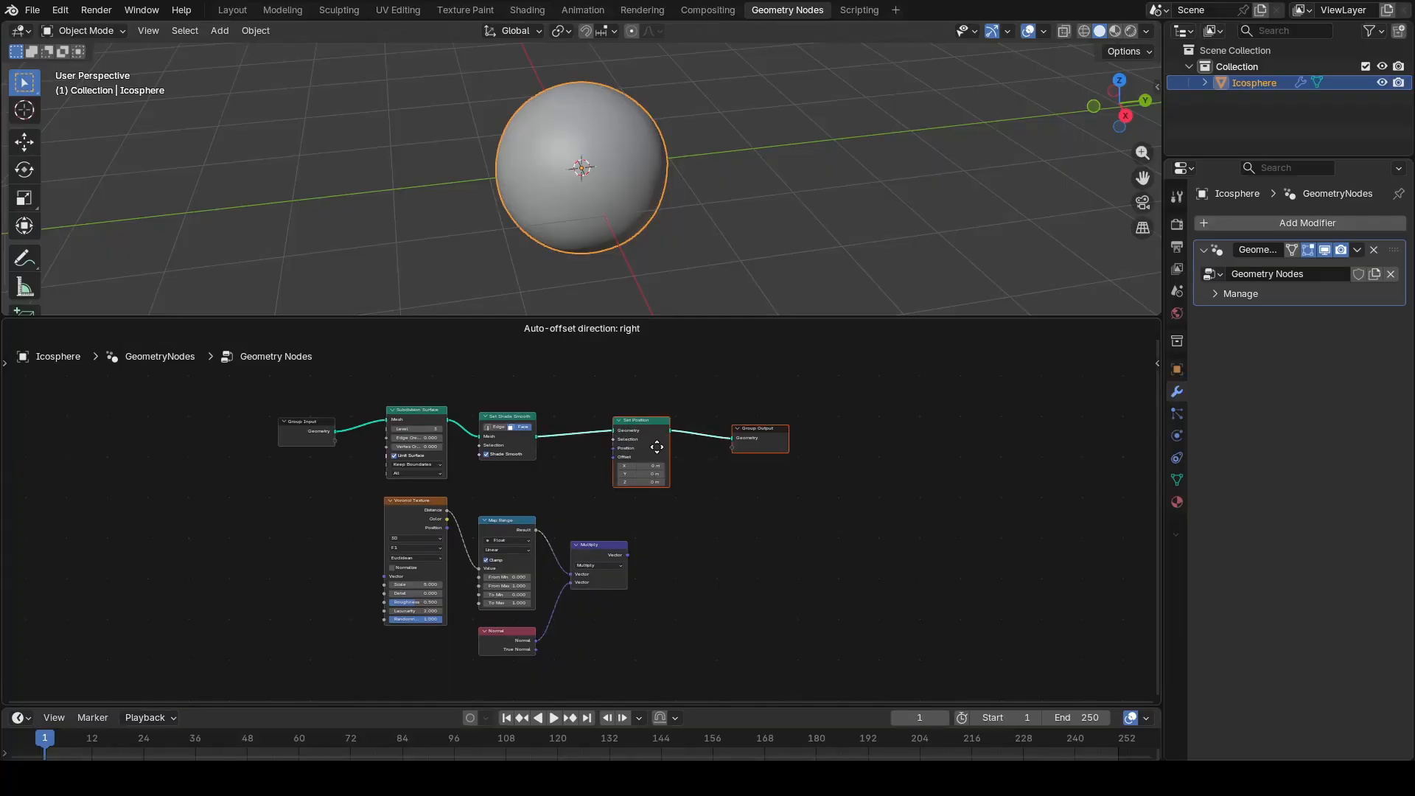
pyautogui.click(828, 446)
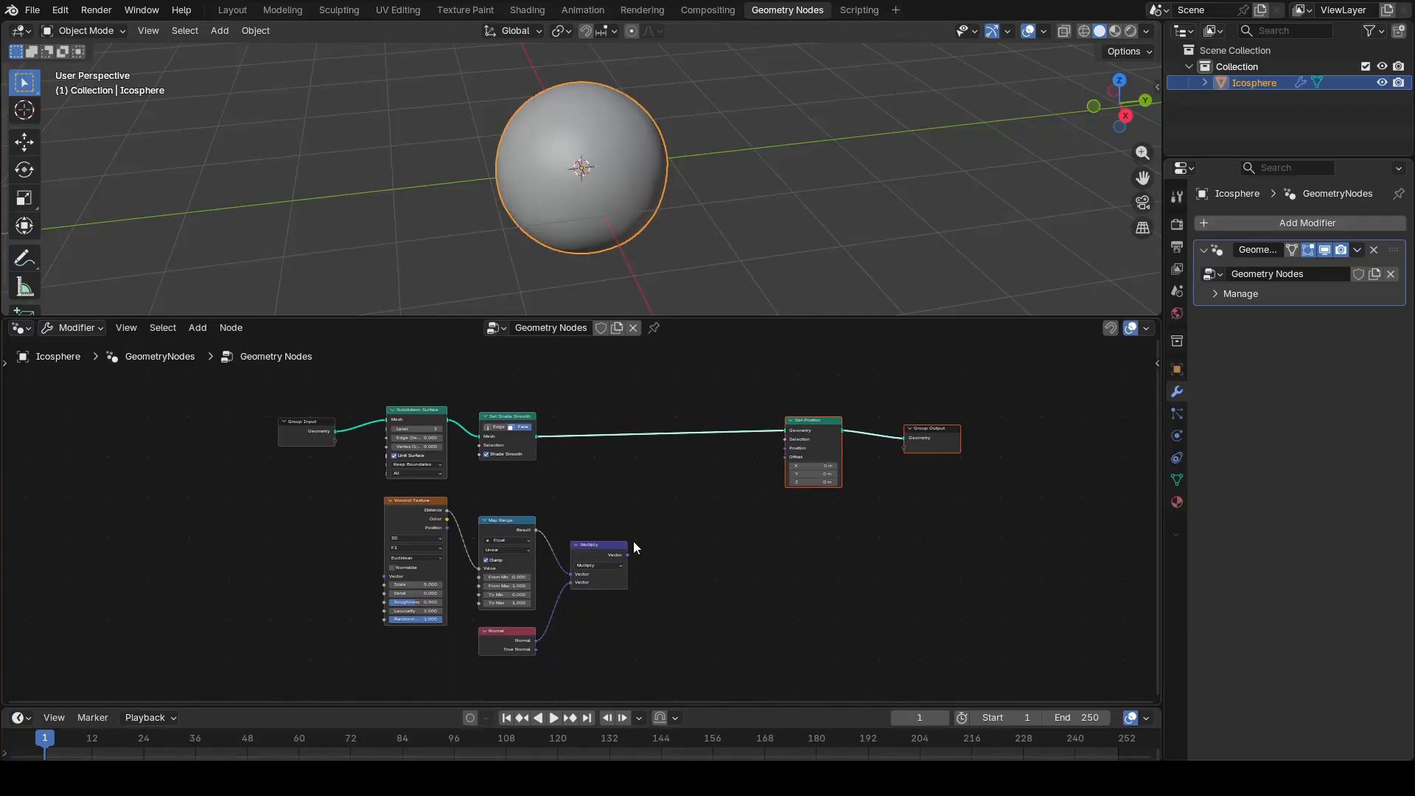
# Step: Connect the Multiply node's Vector output to the Offset input of Set Position
pyautogui.moveTo(647, 548); pyautogui.dragTo(780, 462)
pyautogui.scroll(3, 784, 493)
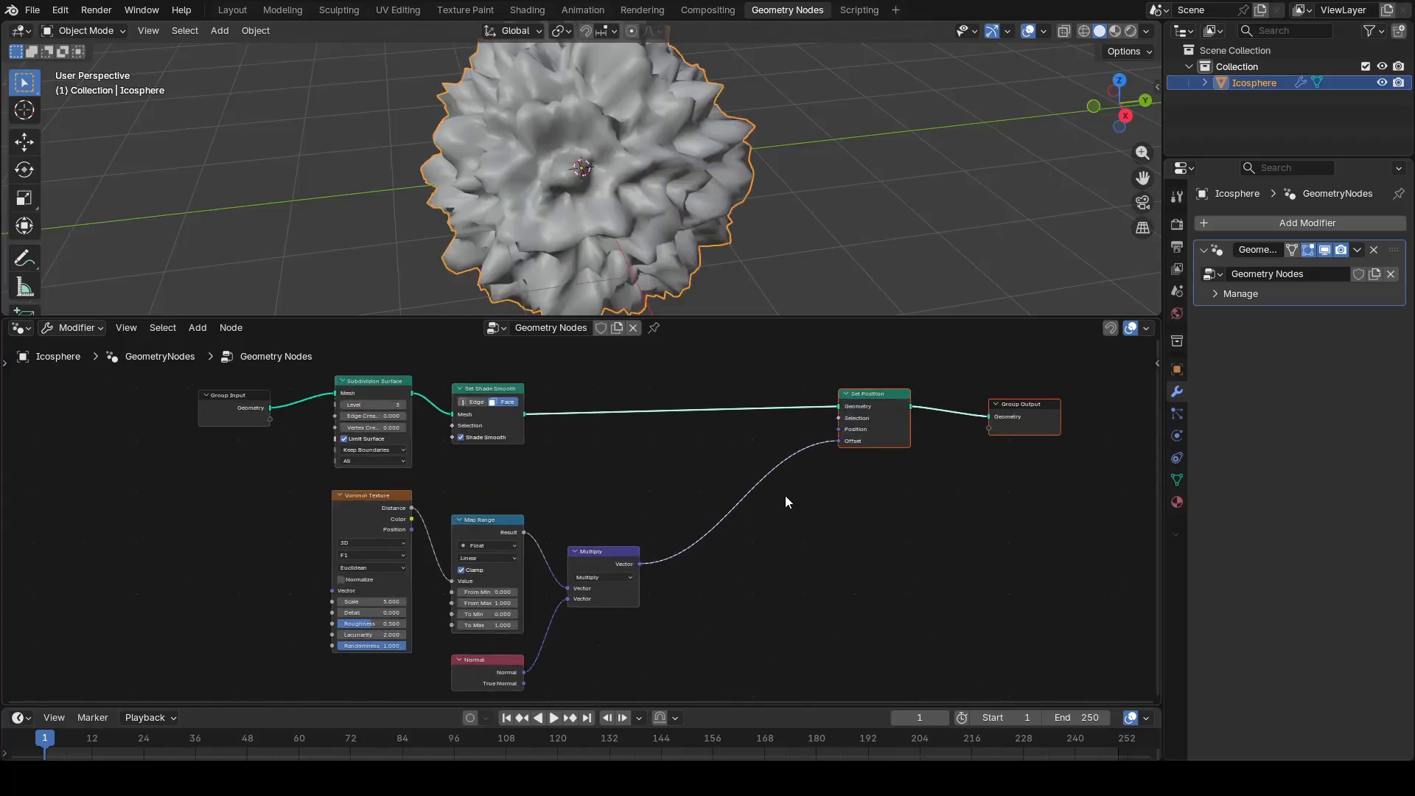
pyautogui.moveTo(812, 480); pyautogui.dragTo(667, 536, button='middle')
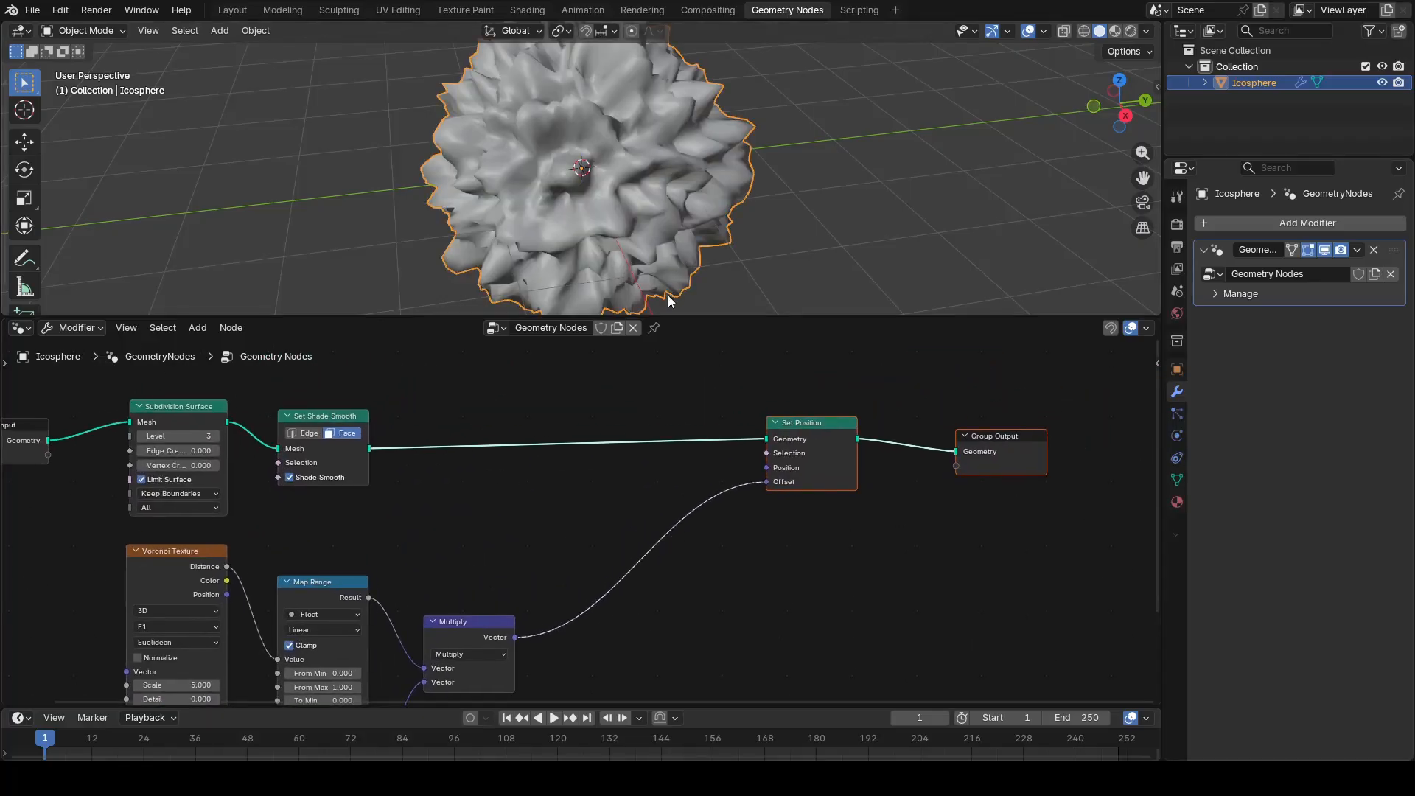
pyautogui.scroll(-2, 663, 237)
pyautogui.moveTo(663, 237); pyautogui.dragTo(626, 221, button='middle')
# Step: Set the Voronoi Texture node's Scale to 1.5
pyautogui.moveTo(436, 573); pyautogui.dragTo(573, 537, button='middle')
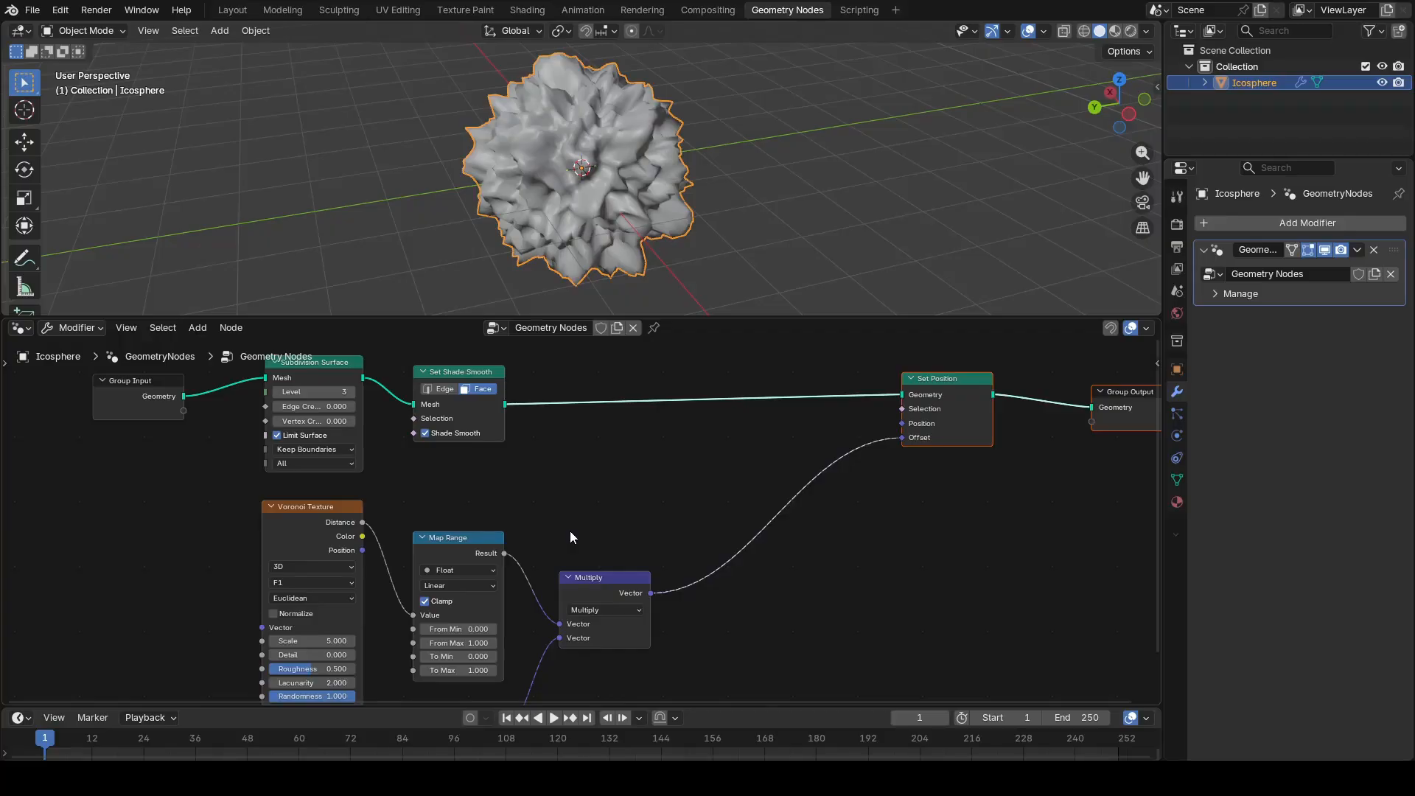
pyautogui.moveTo(378, 659); pyautogui.dragTo(540, 593, button='middle')
pyautogui.scroll(4, 539, 582)
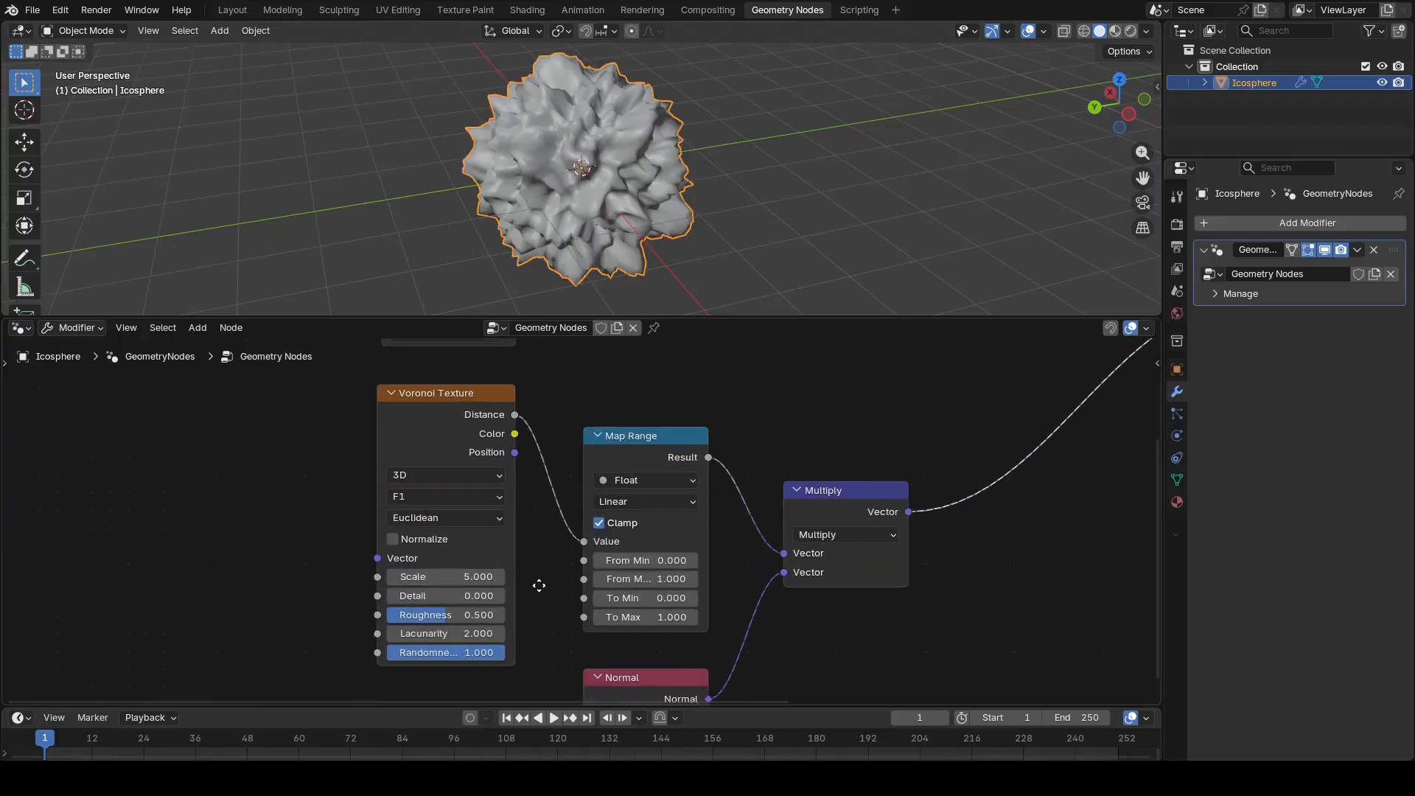
pyautogui.click(487, 580)
pyautogui.write('1.5')
pyautogui.press('Return')
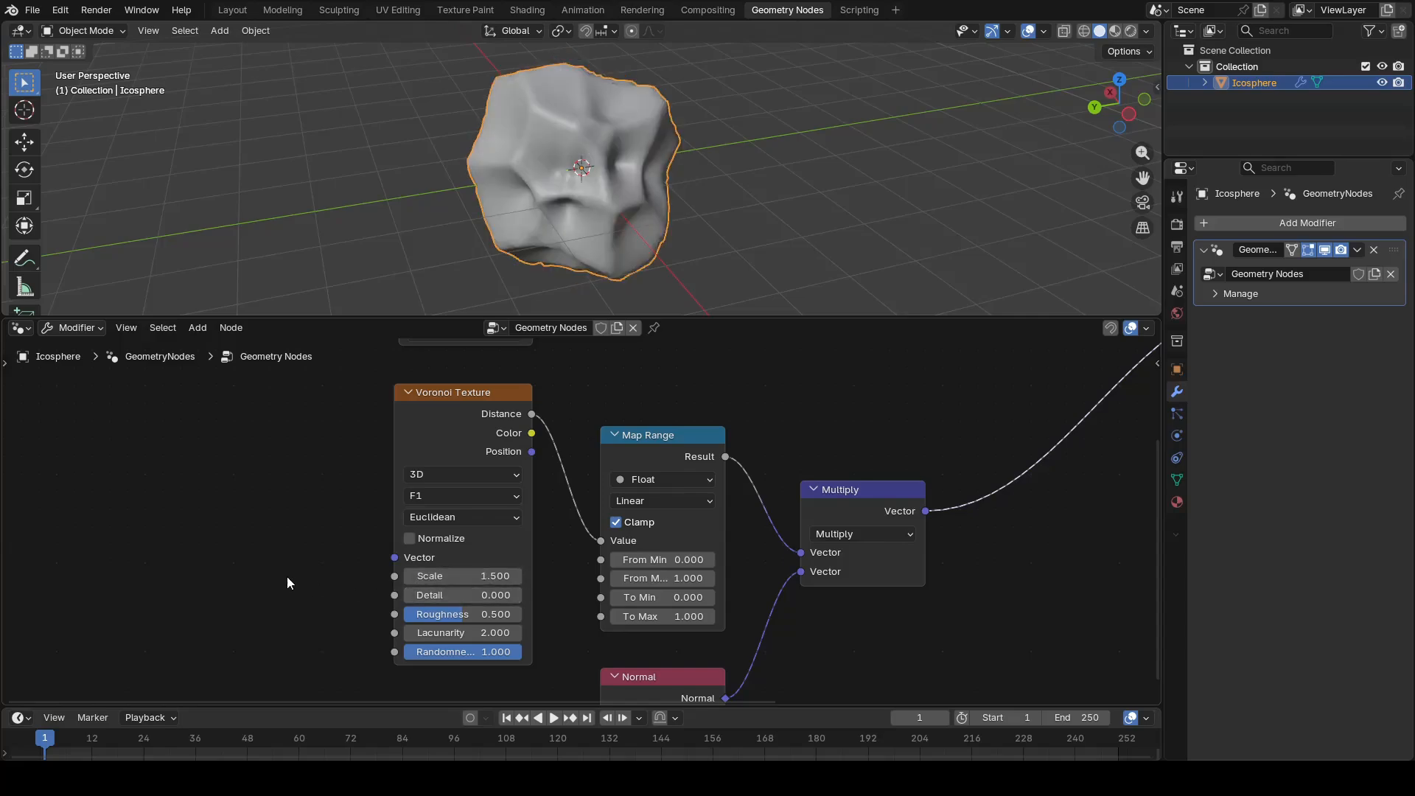
# Step: Set the Map Range node's From Min value to 0.05
pyautogui.click(691, 562)
pyautogui.write('0.05')
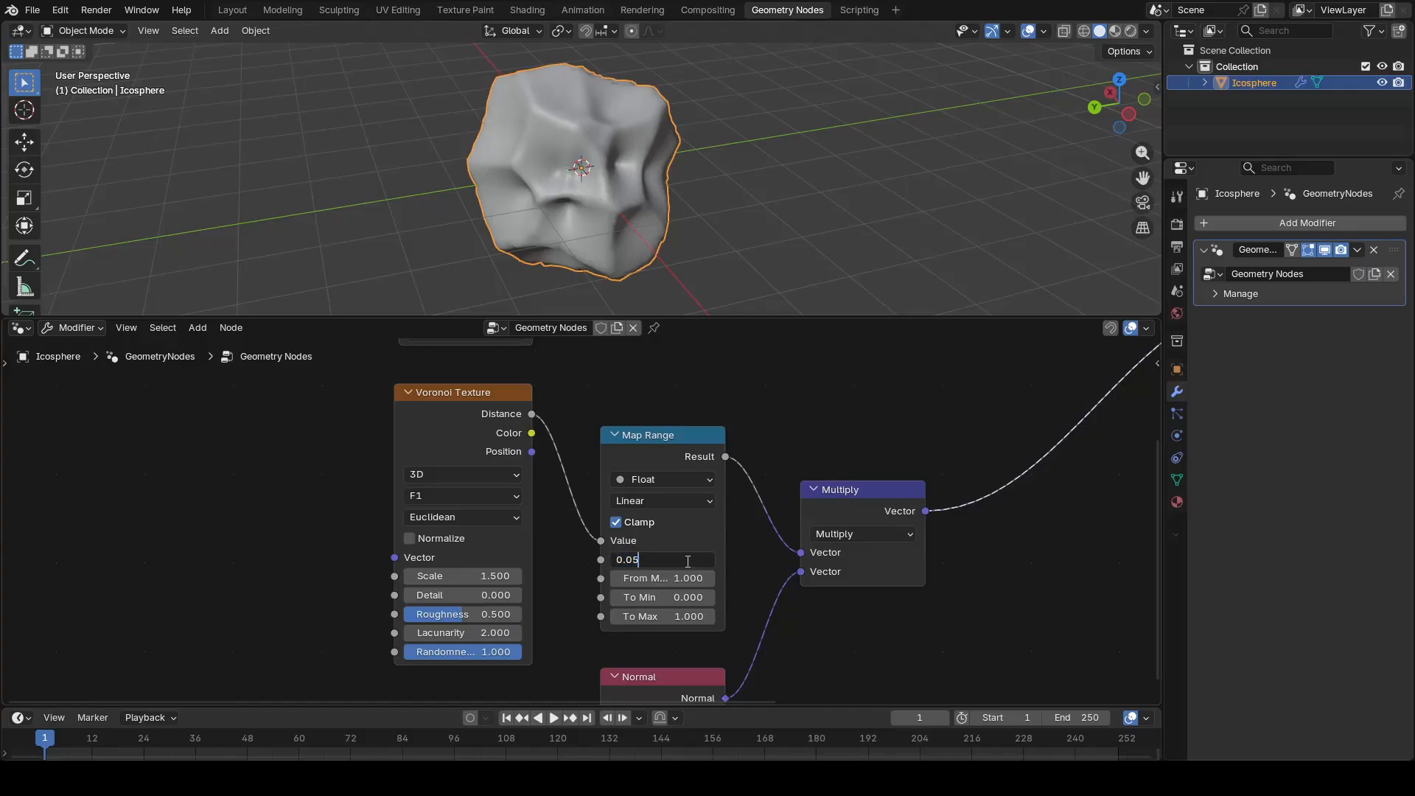
pyautogui.press('Return')
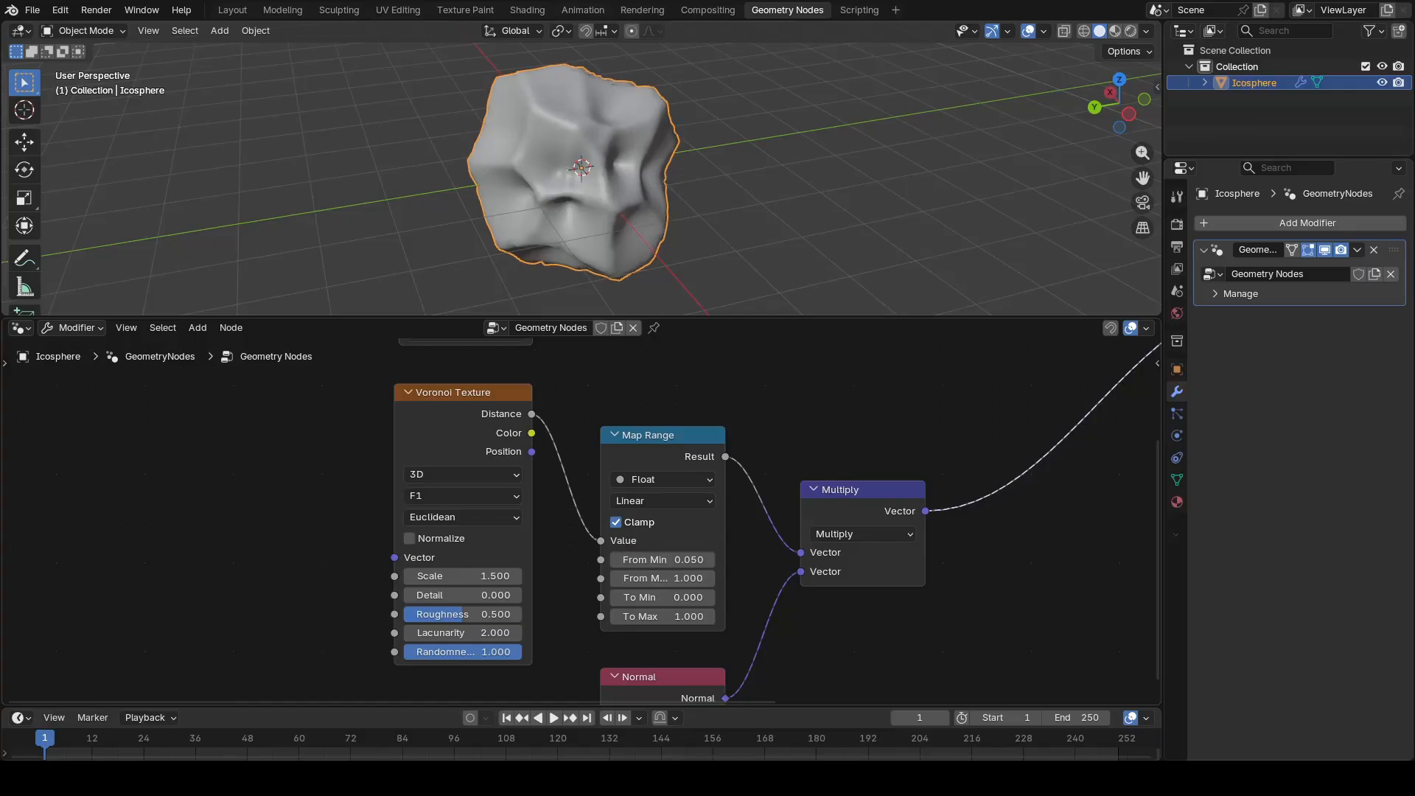
# Step: Duplicate the Multiply node onto the link to Set Position and set all three components of its second vector to -0.45
pyautogui.moveTo(978, 557); pyautogui.dragTo(586, 614, button='middle')
pyautogui.moveTo(489, 609)
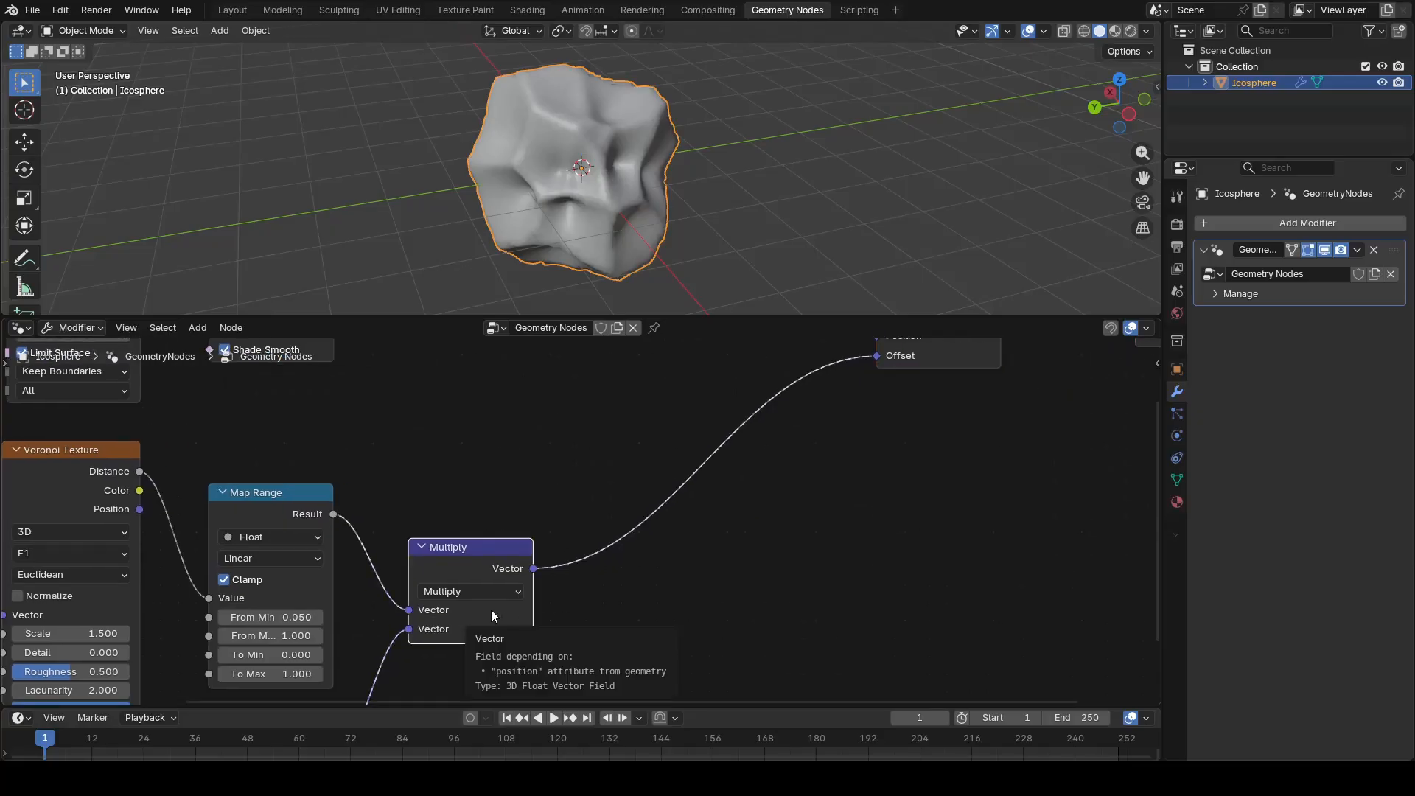
pyautogui.hotkey('shift', 'd')
pyautogui.click(713, 527)
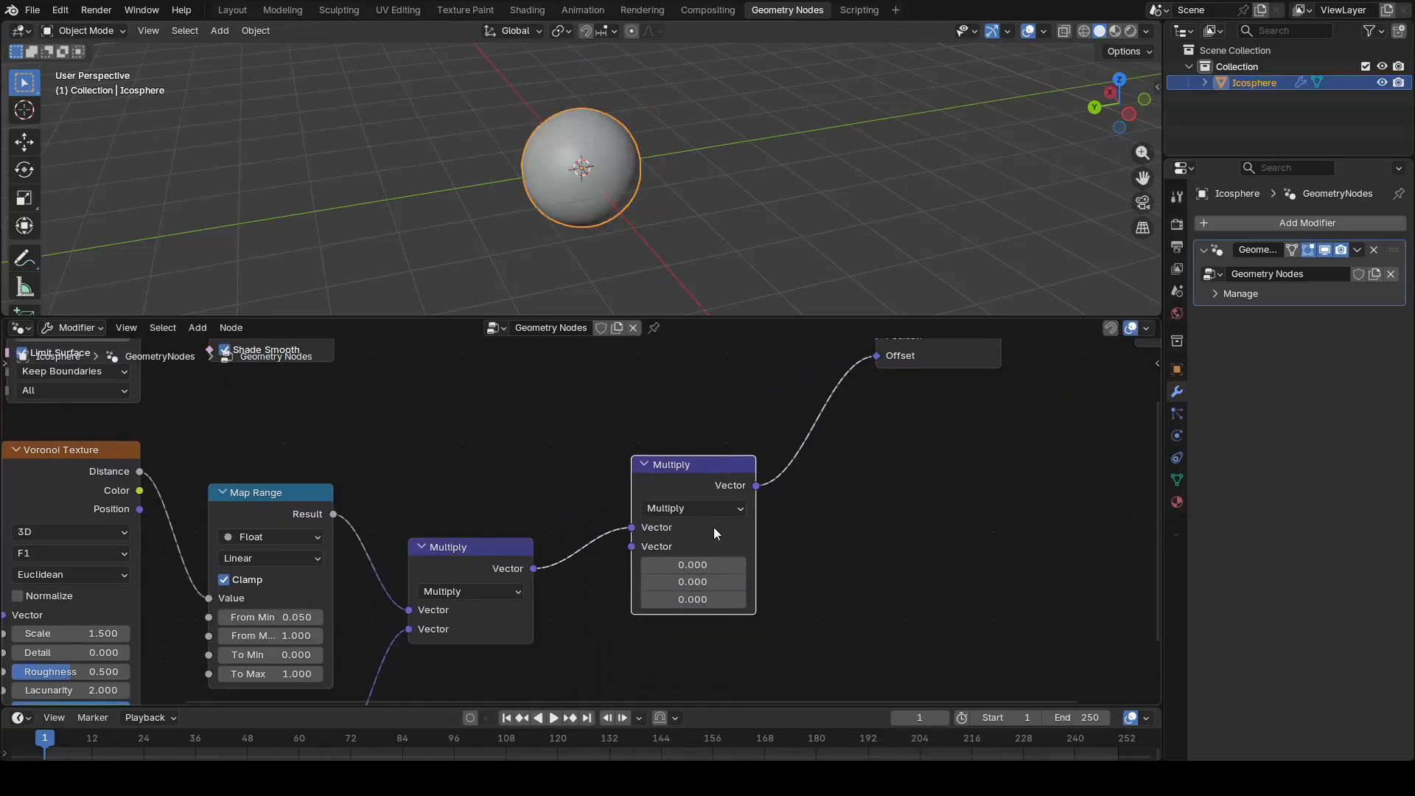
pyautogui.click(722, 565)
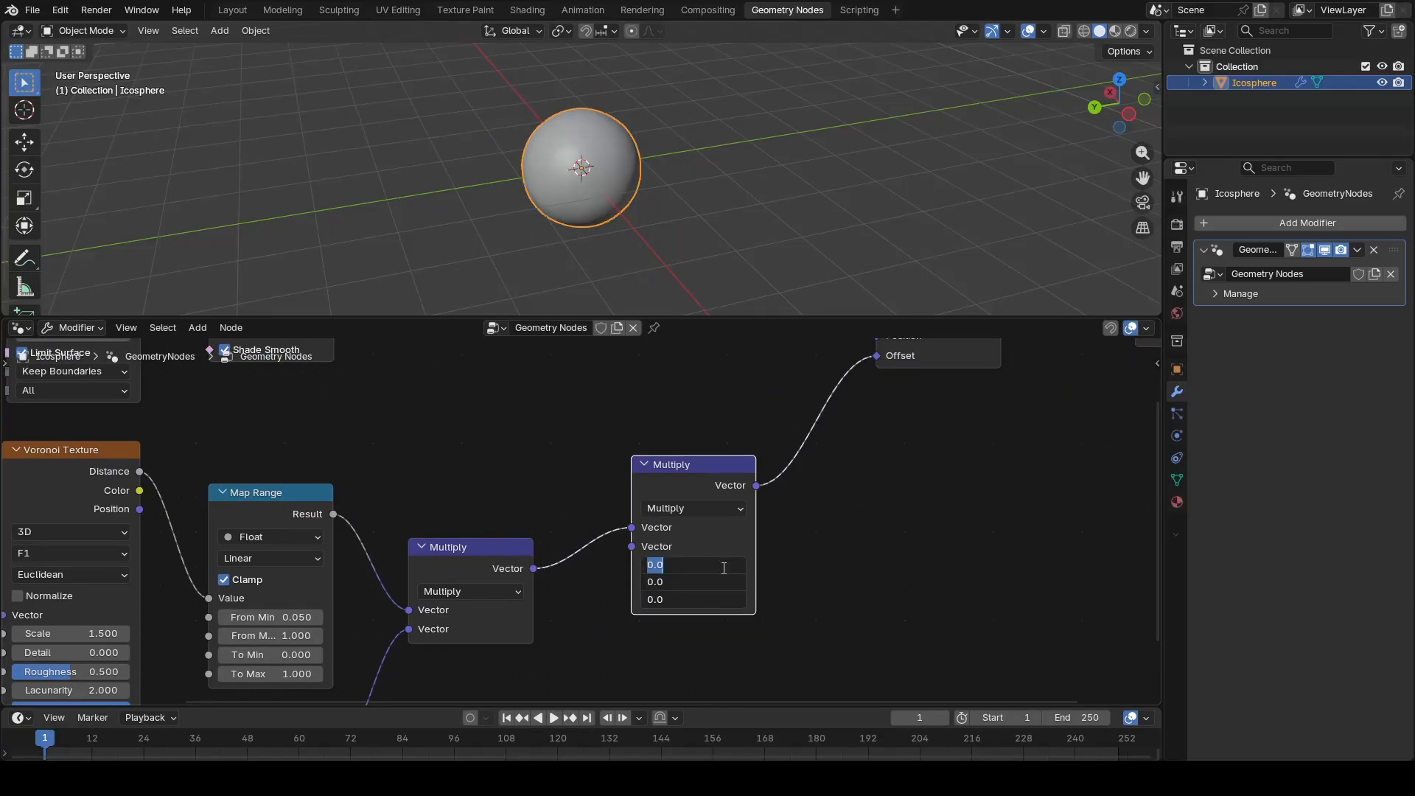
pyautogui.write('-0.45')
pyautogui.press('Return')
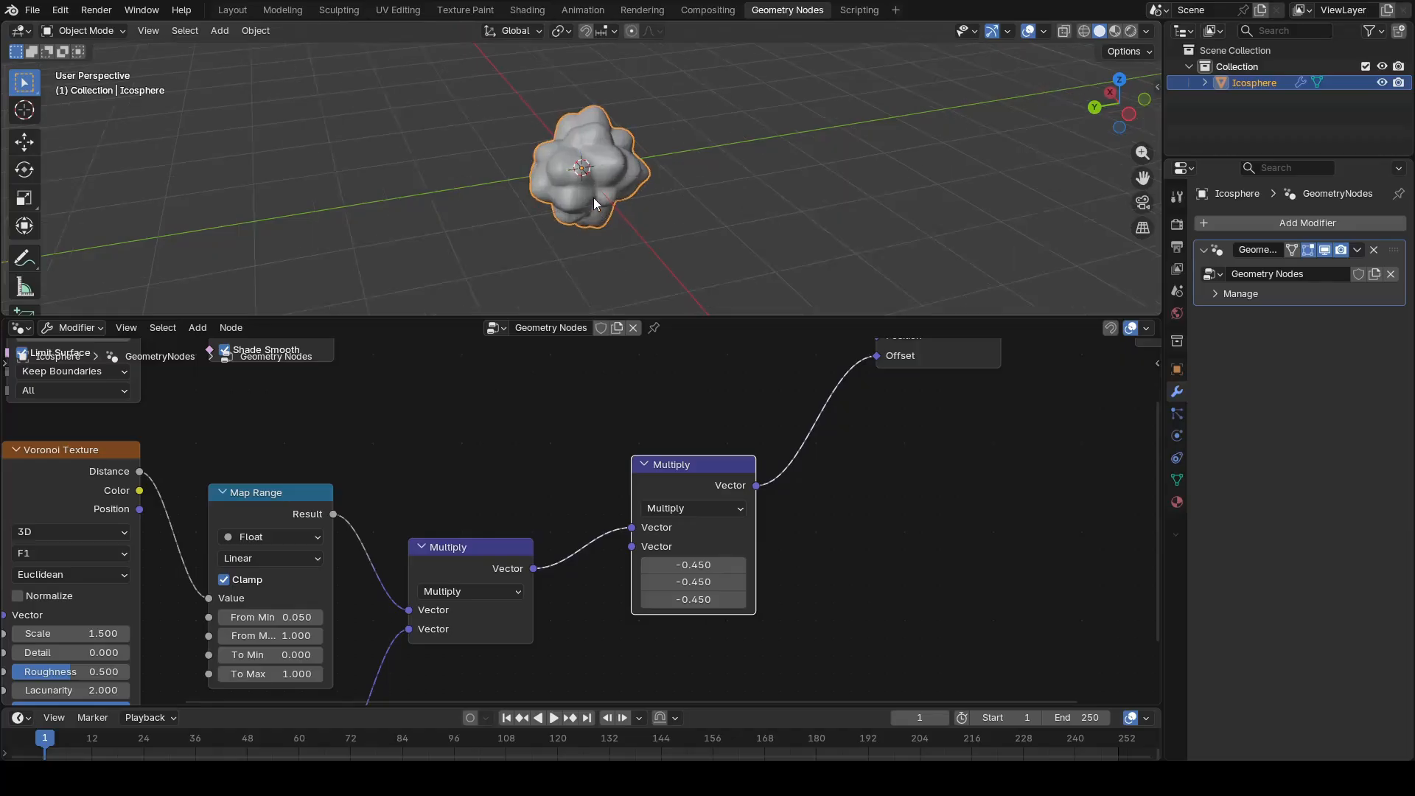
# Step: Set the Map Range node's From Max to 2, To Min to -0.3 and To Max to 0.5
pyautogui.moveTo(594, 197); pyautogui.dragTo(431, 199, button='middle')
pyautogui.moveTo(433, 200); pyautogui.dragTo(429, 200, button='middle')
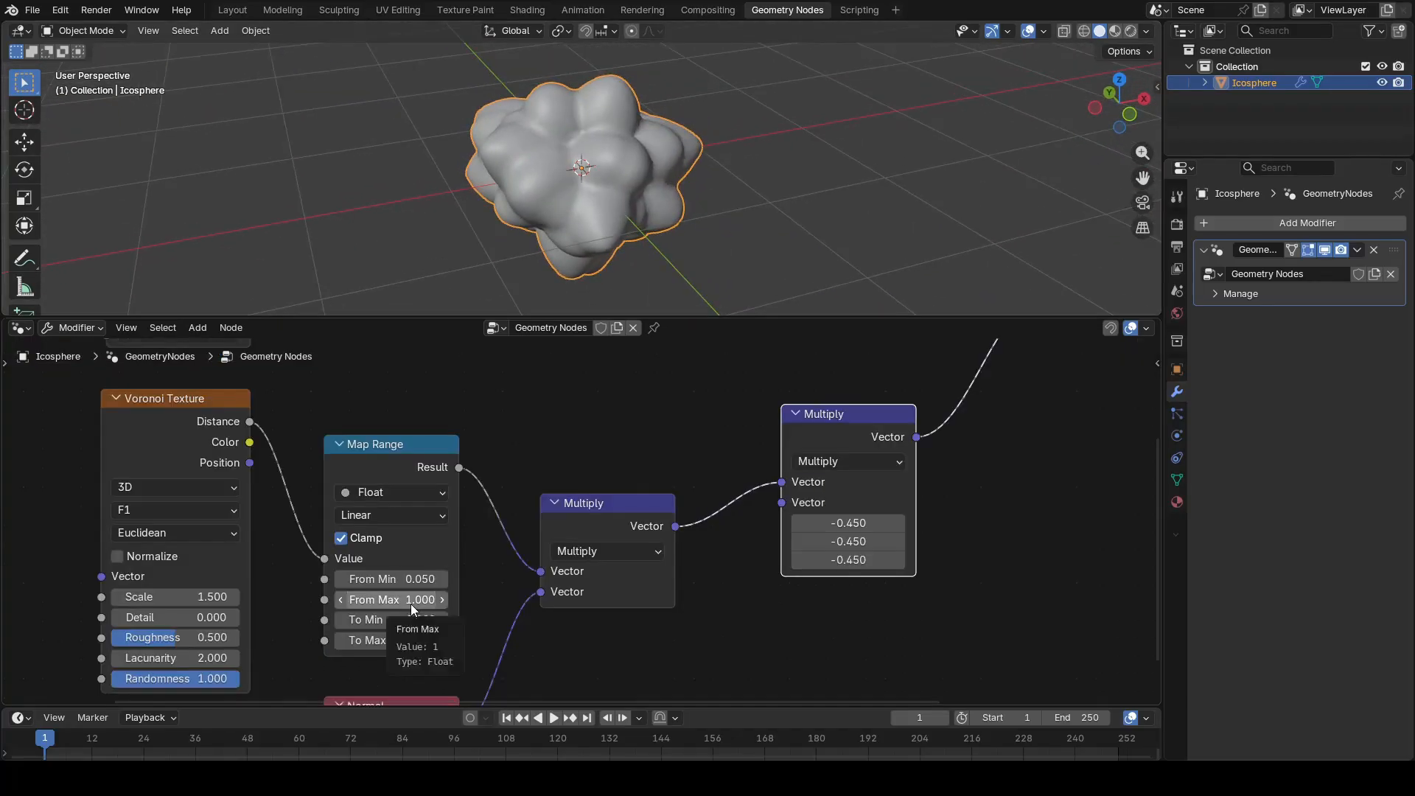
pyautogui.click(411, 604)
pyautogui.write('2')
pyautogui.press('Return')
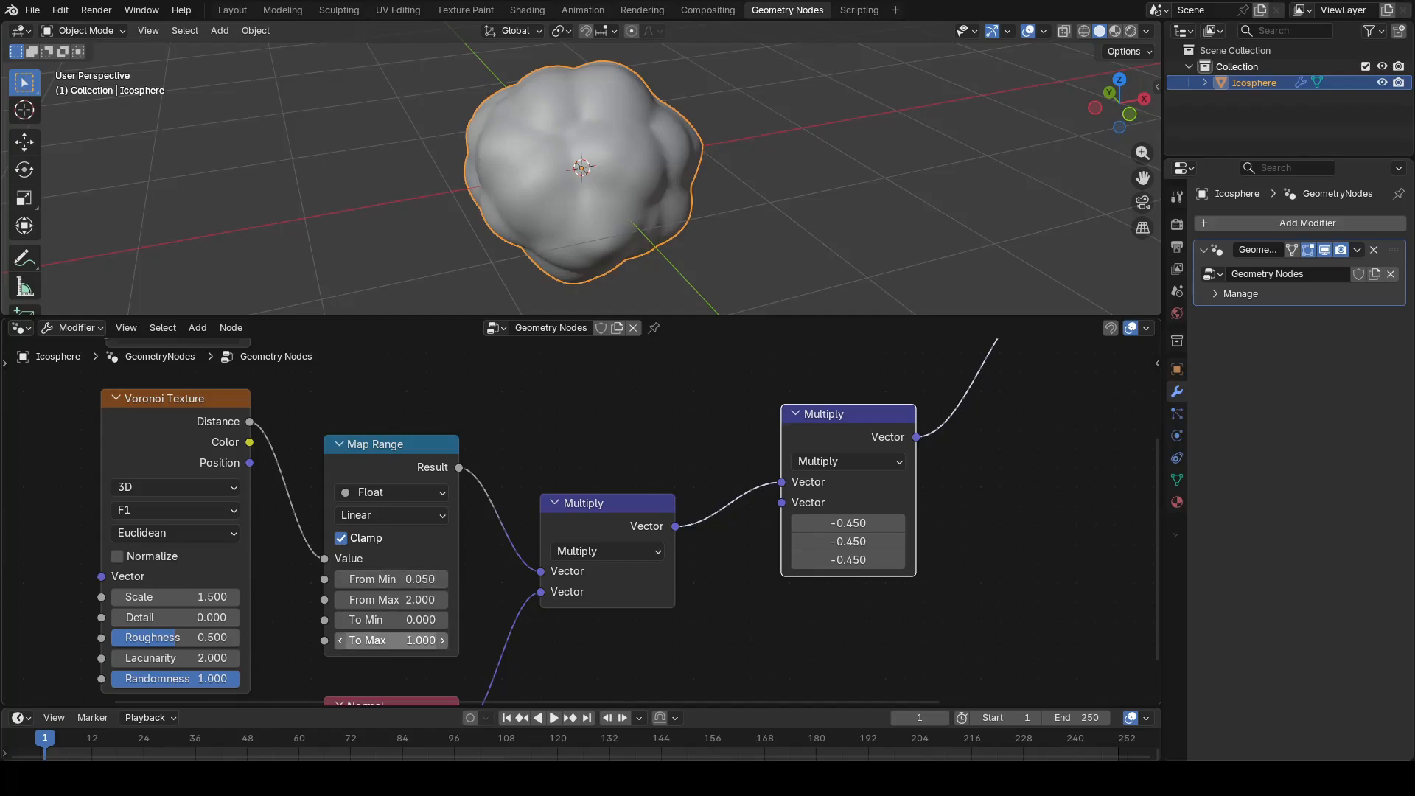
pyautogui.moveTo(411, 622)
pyautogui.mouseDown()
pyautogui.moveTo(439, 622)
pyautogui.moveTo(412, 621)
pyautogui.mouseUp()
pyautogui.moveTo(569, 252); pyautogui.dragTo(677, 213, button='middle')
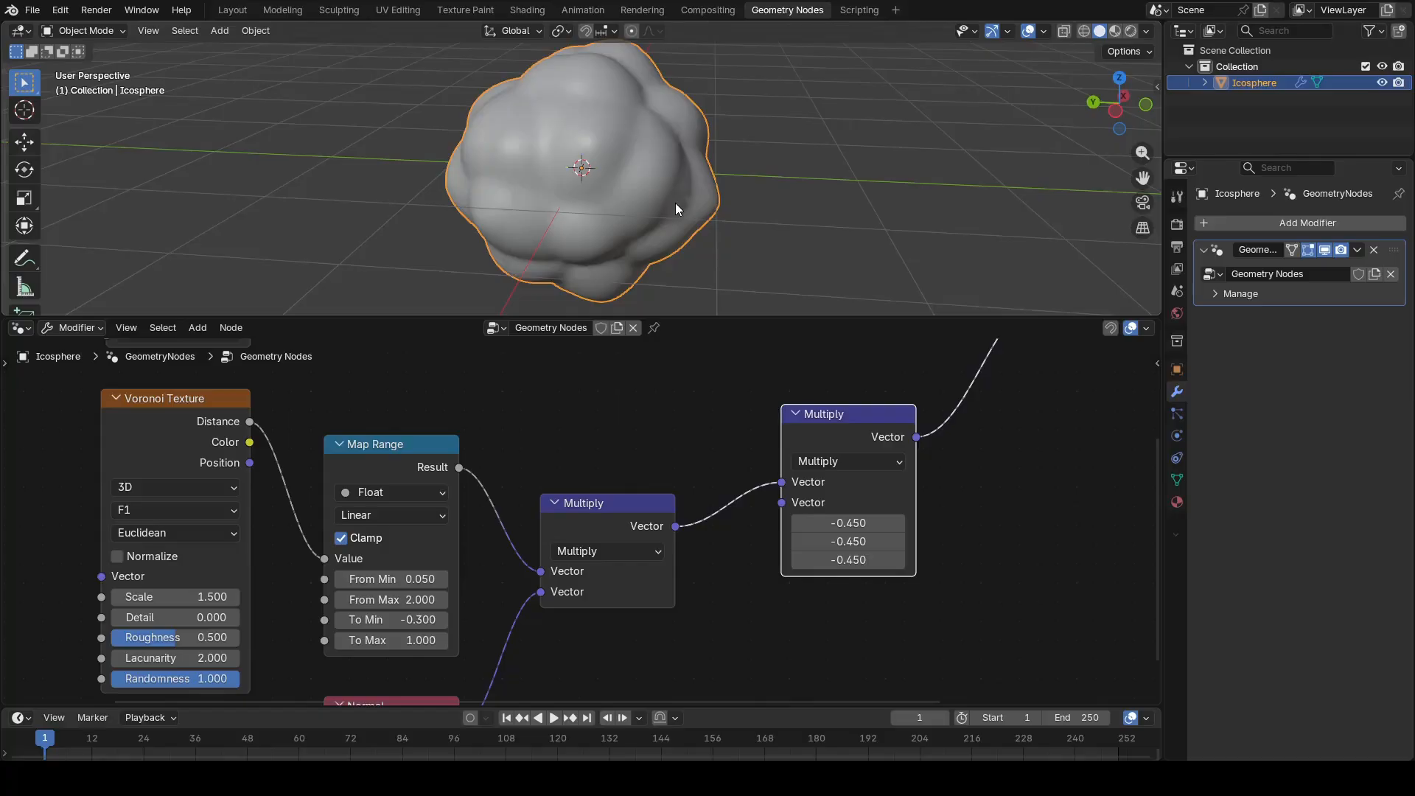
pyautogui.moveTo(418, 639)
pyautogui.mouseDown()
pyautogui.moveTo(381, 640)
pyautogui.moveTo(398, 639)
pyautogui.mouseUp()
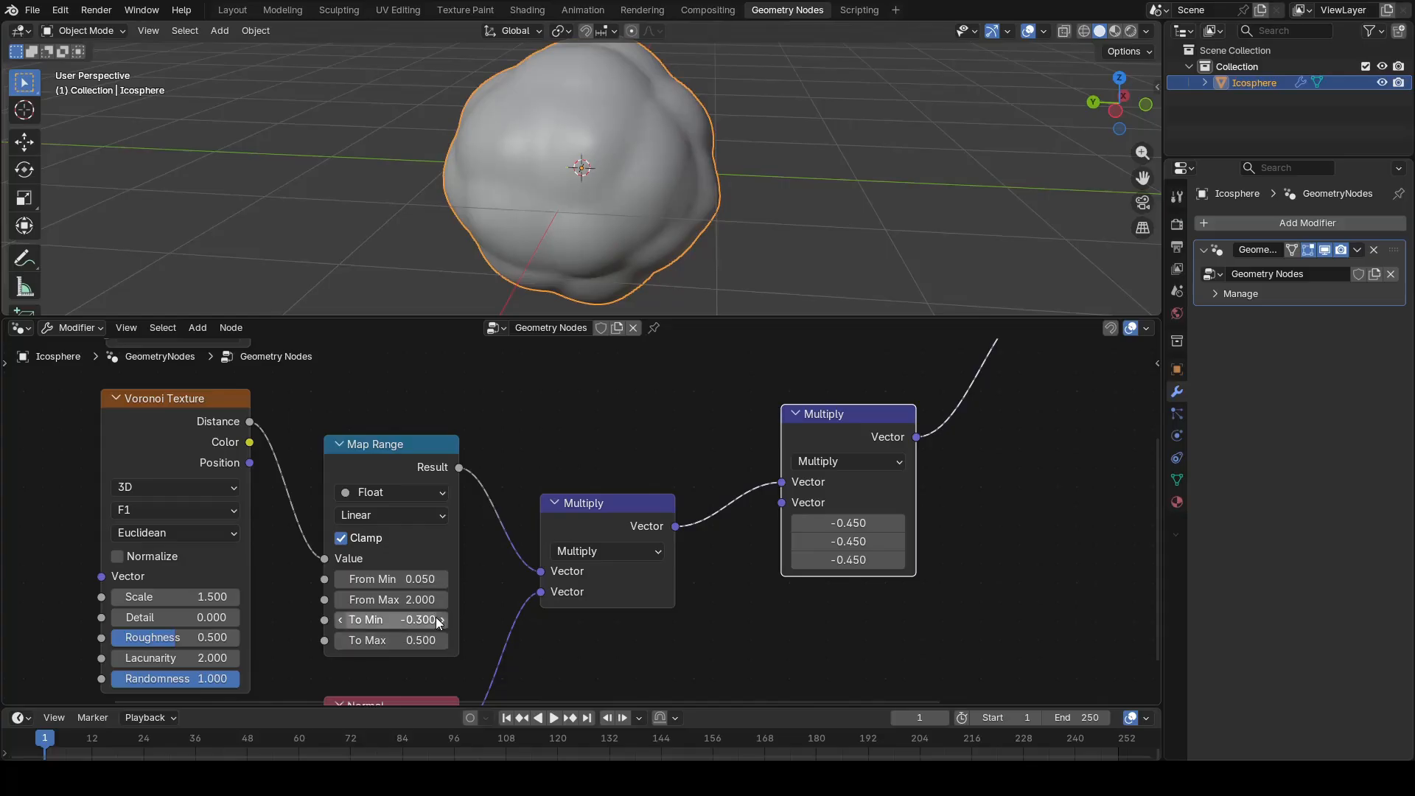
pyautogui.moveTo(550, 245)
pyautogui.mouseDown(button='middle')
pyautogui.moveTo(665, 220)
pyautogui.moveTo(678, 233)
pyautogui.moveTo(569, 249)
pyautogui.mouseUp(button='middle')
# Step: Change all three vector components of the second Multiply node to -0.95
pyautogui.scroll(-4, 572, 265)
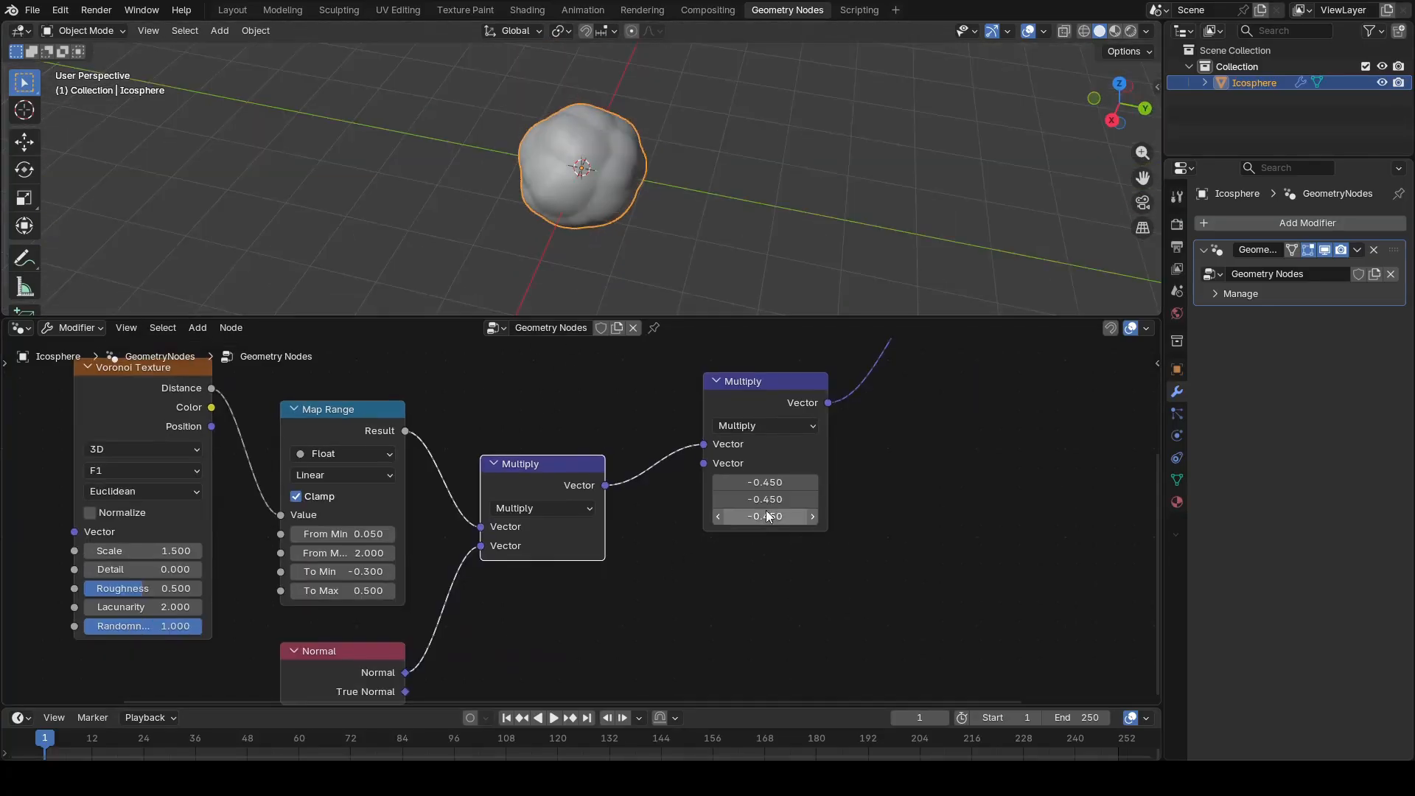
pyautogui.write('-0.55')
pyautogui.moveTo(764, 515); pyautogui.dragTo(736, 482)
pyautogui.press('Return')
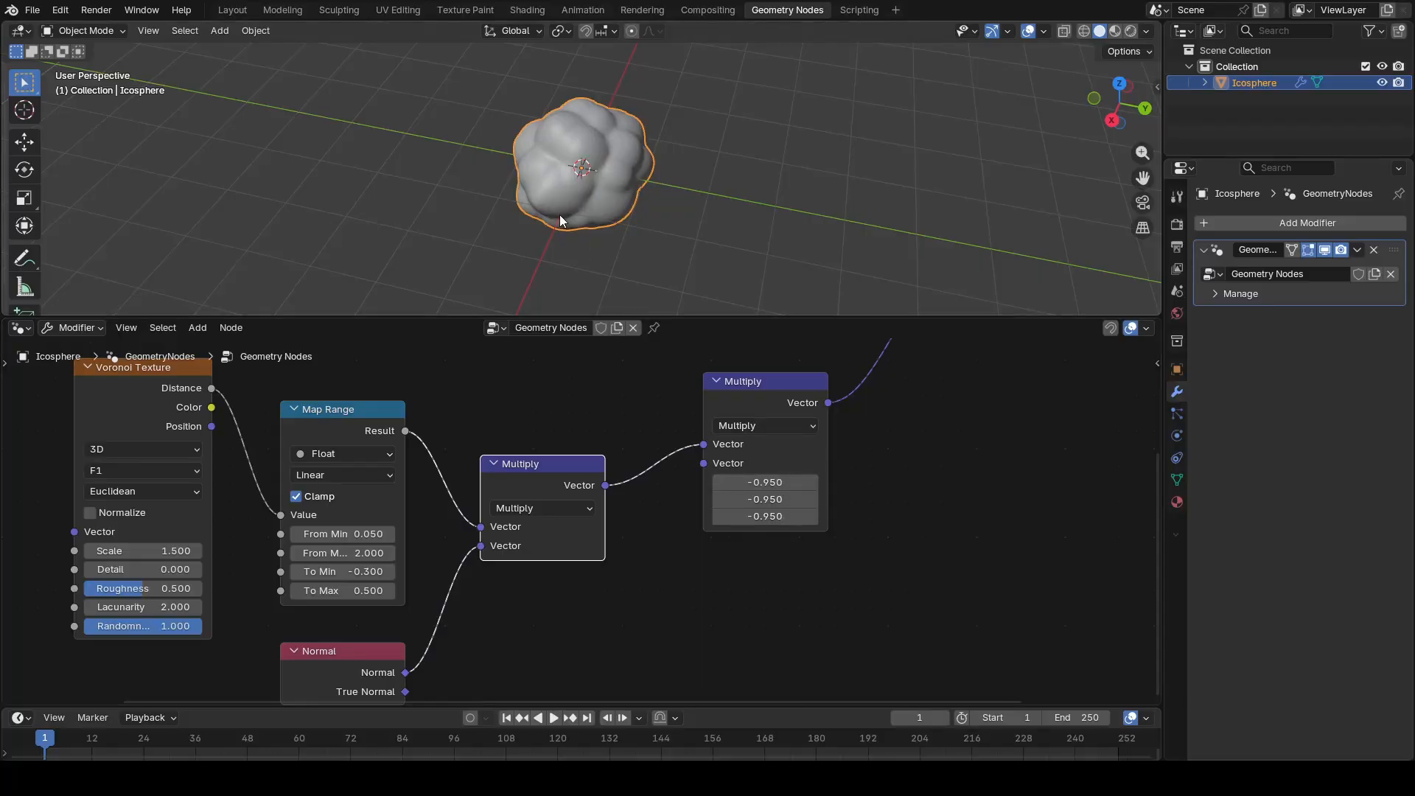
pyautogui.scroll(4, 563, 214)
pyautogui.moveTo(568, 211); pyautogui.dragTo(436, 183, button='middle')
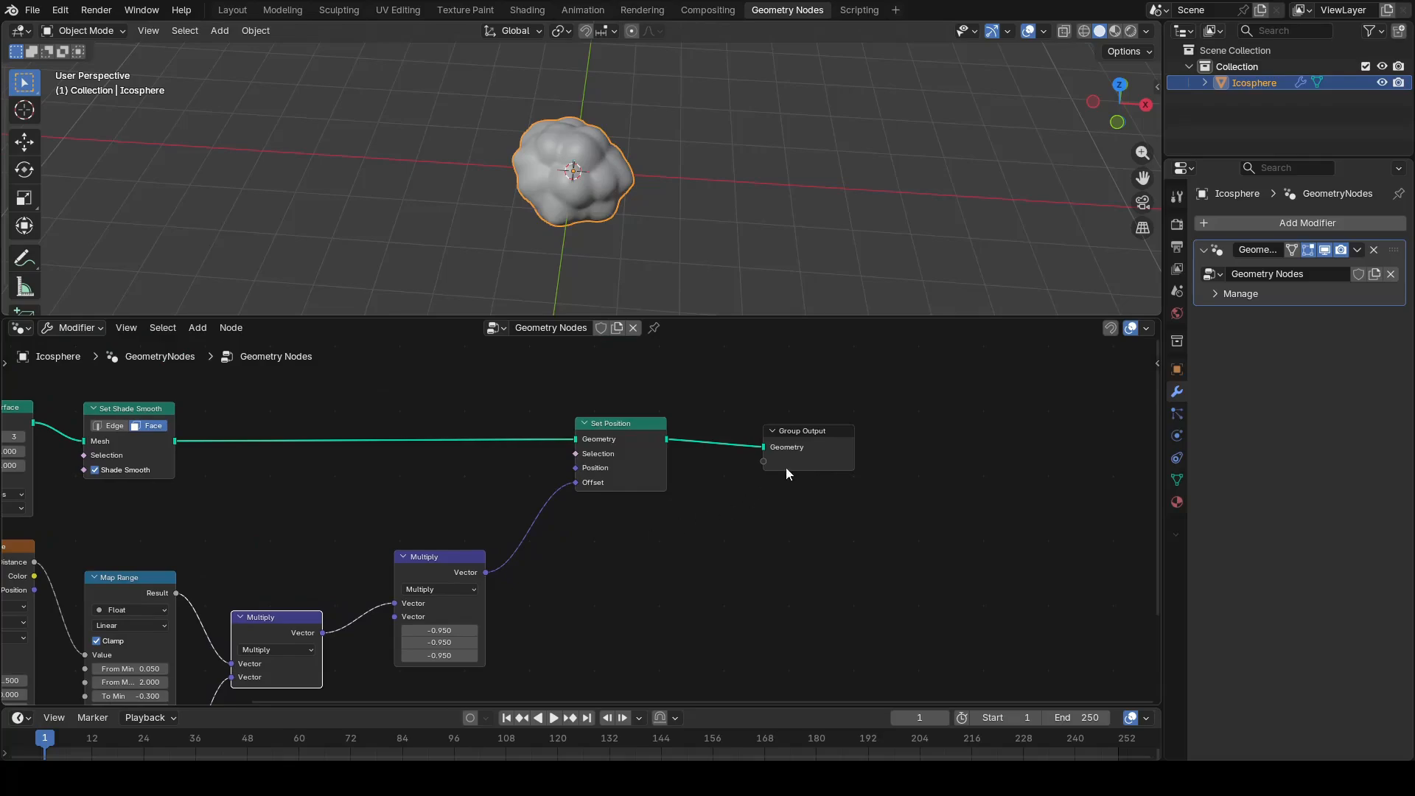
# Step: Move Group Output farther from Set Position and insert a Set Material node on the link between them
pyautogui.moveTo(786, 464); pyautogui.dragTo(938, 463)
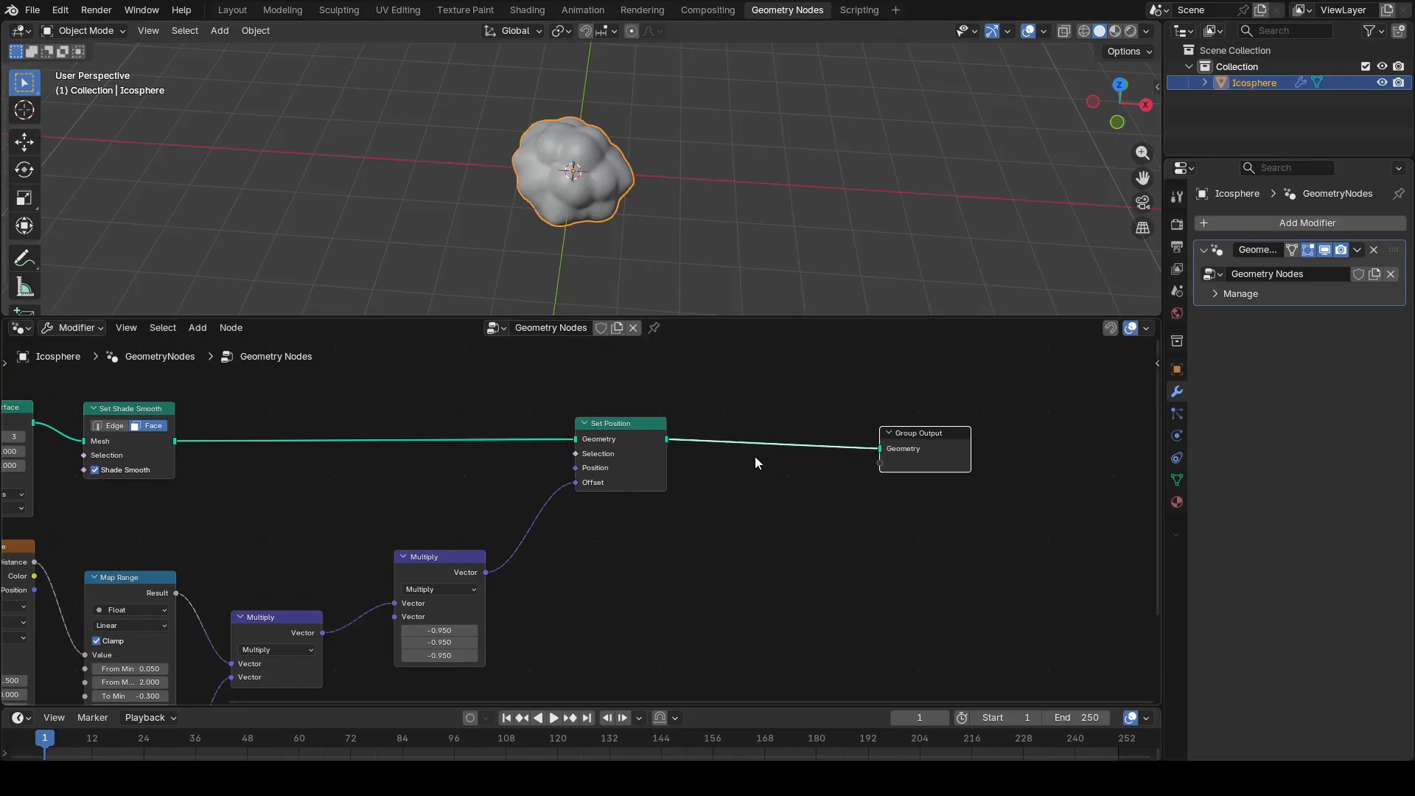
pyautogui.hotkey('shift', 'a')
pyautogui.click(712, 413)
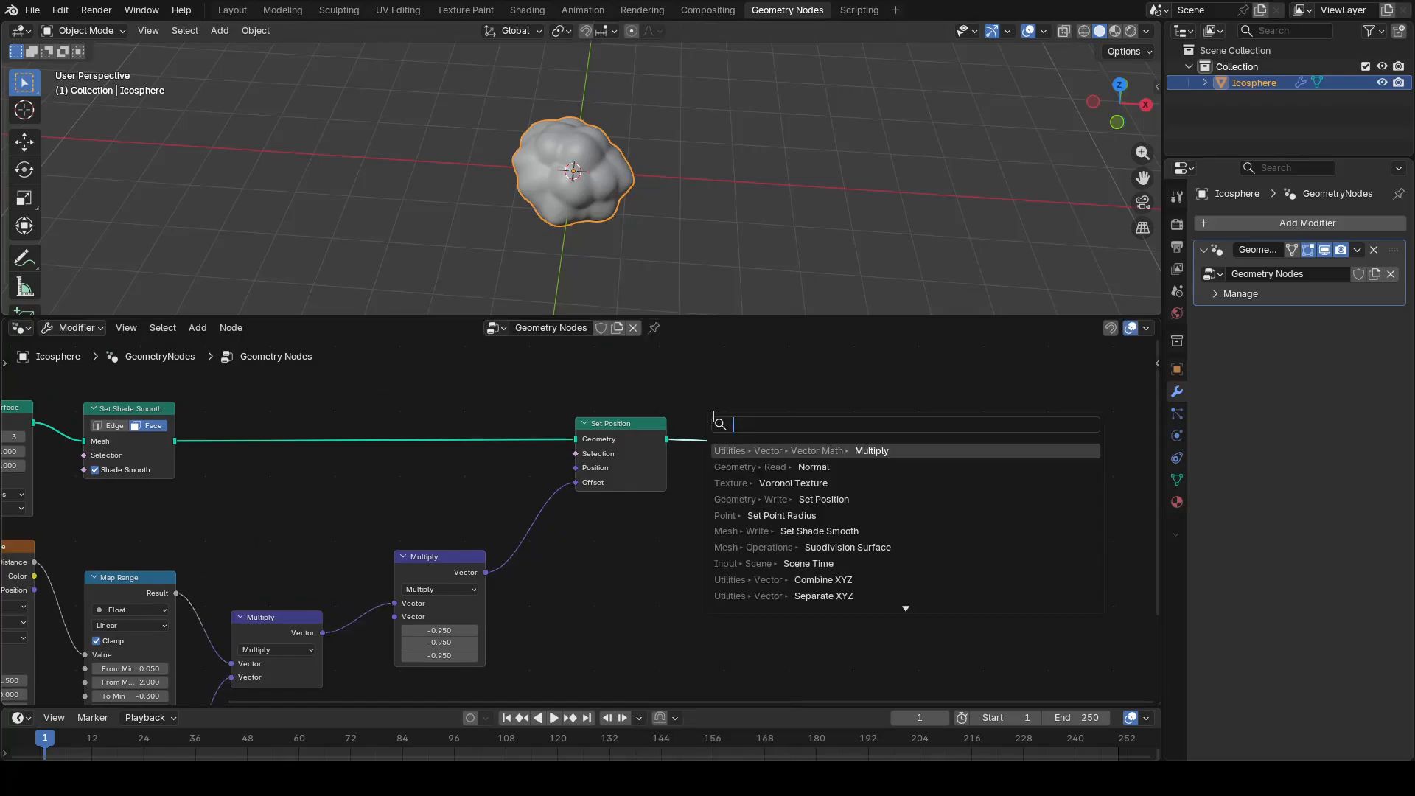
pyautogui.write('s')
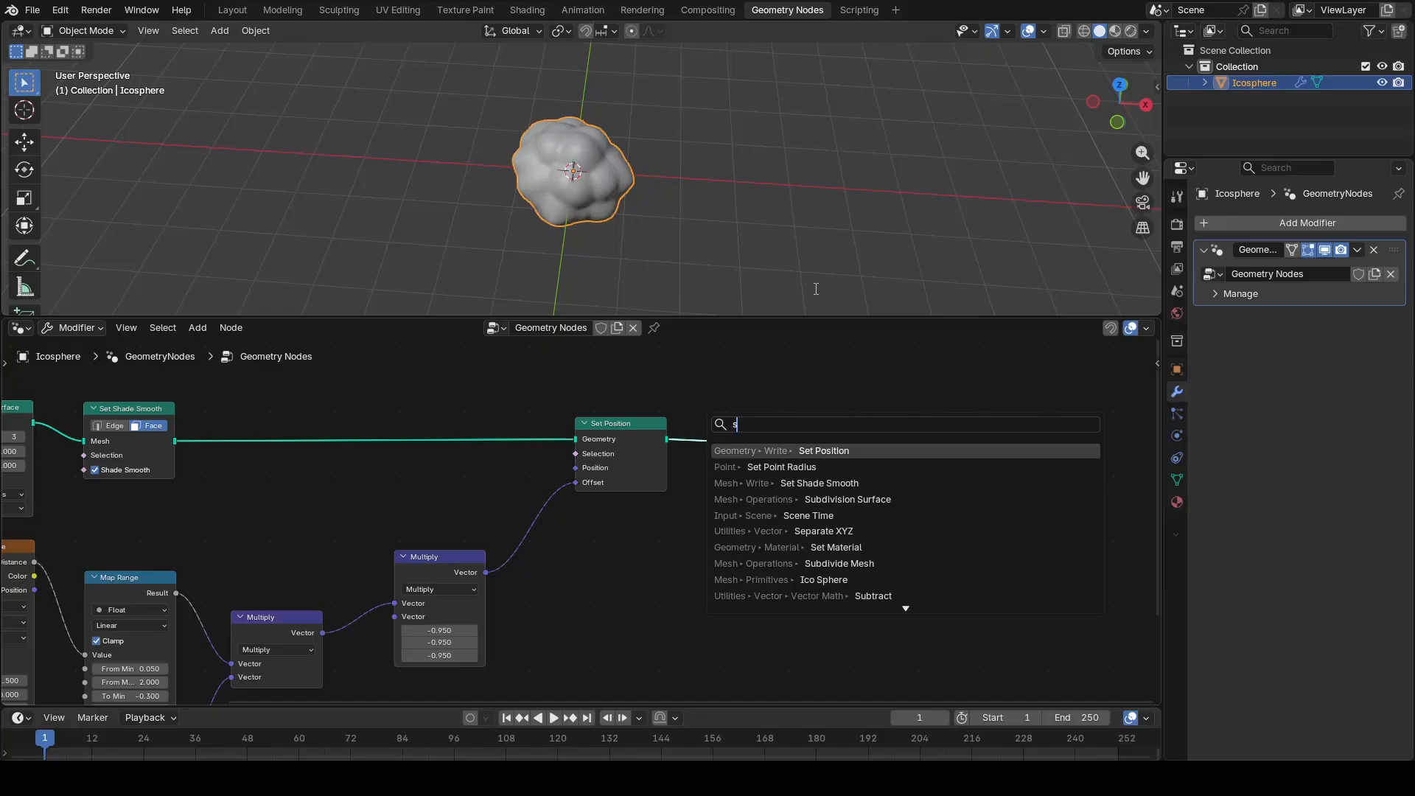
pyautogui.click(847, 549)
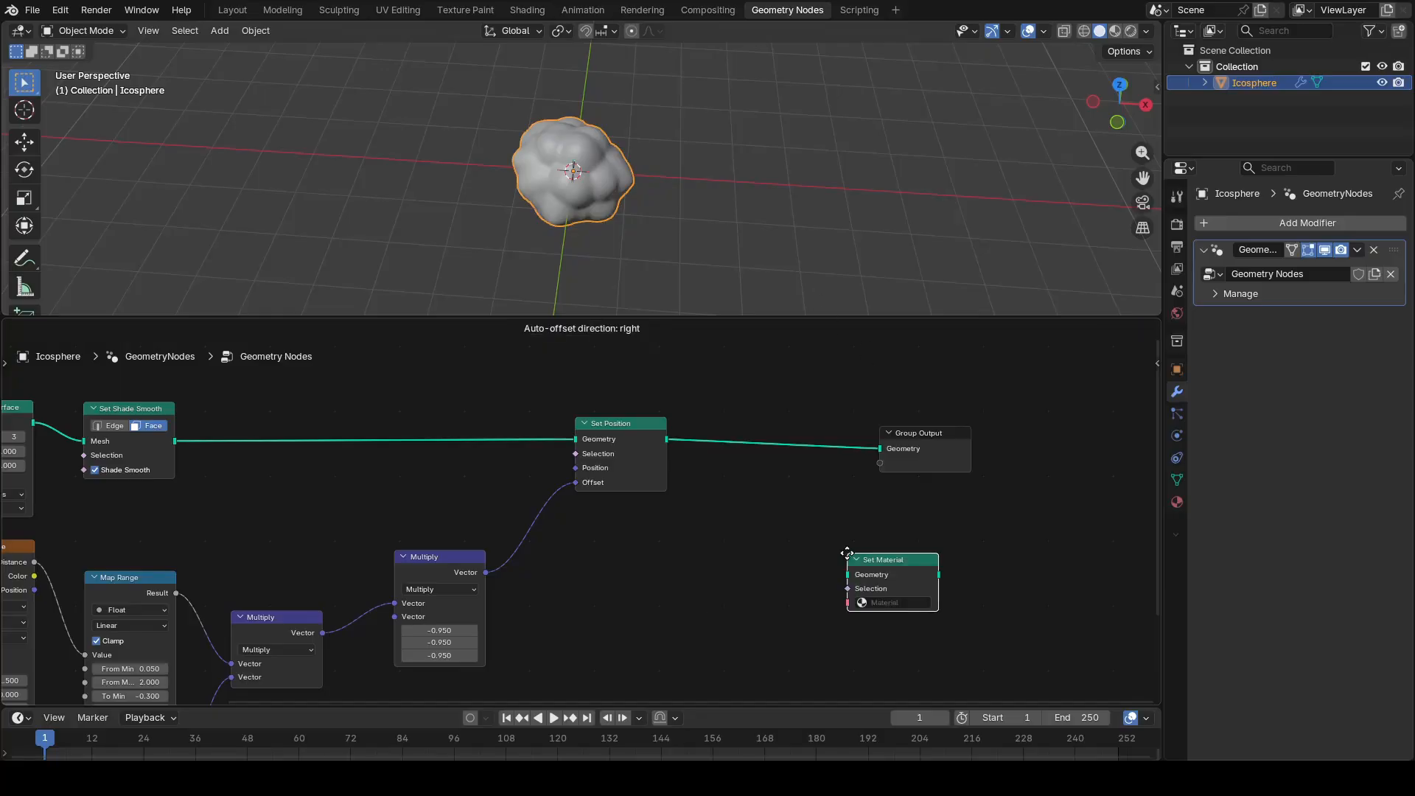
pyautogui.click(736, 422)
pyautogui.click(752, 471)
pyautogui.click(713, 568)
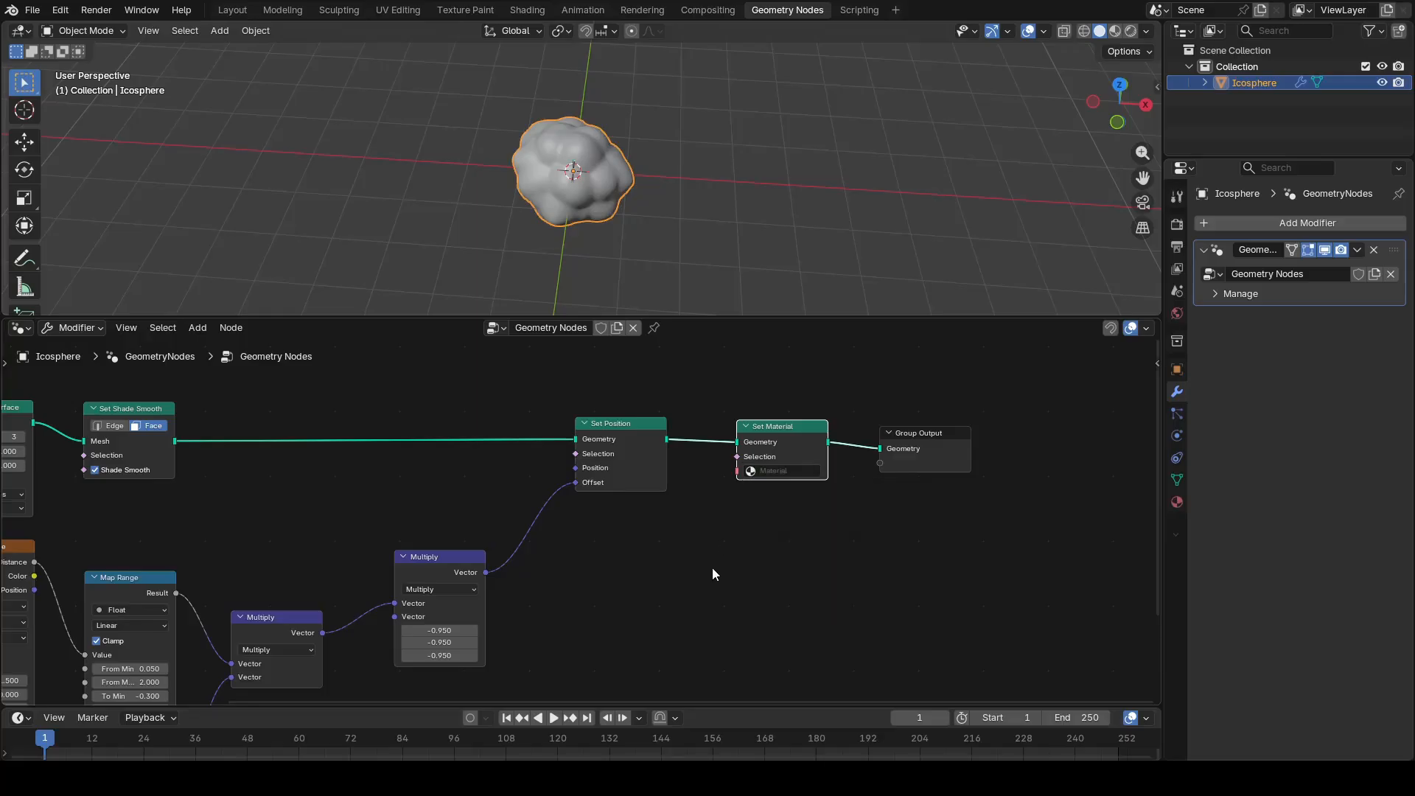
# Step: Create a new material for the icosphere in the Shading workspace and delete its Principled BSDF node
pyautogui.click(527, 10)
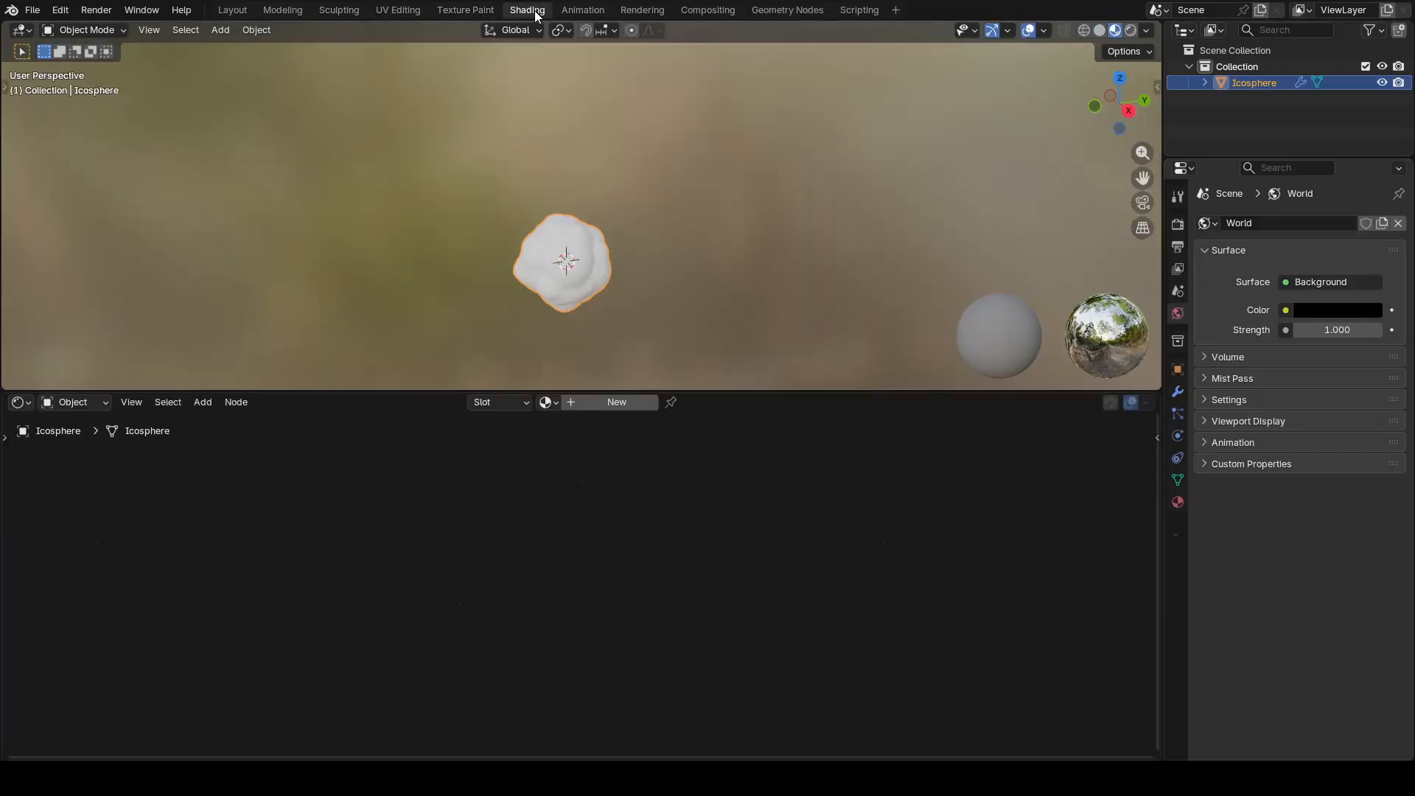
pyautogui.click(606, 406)
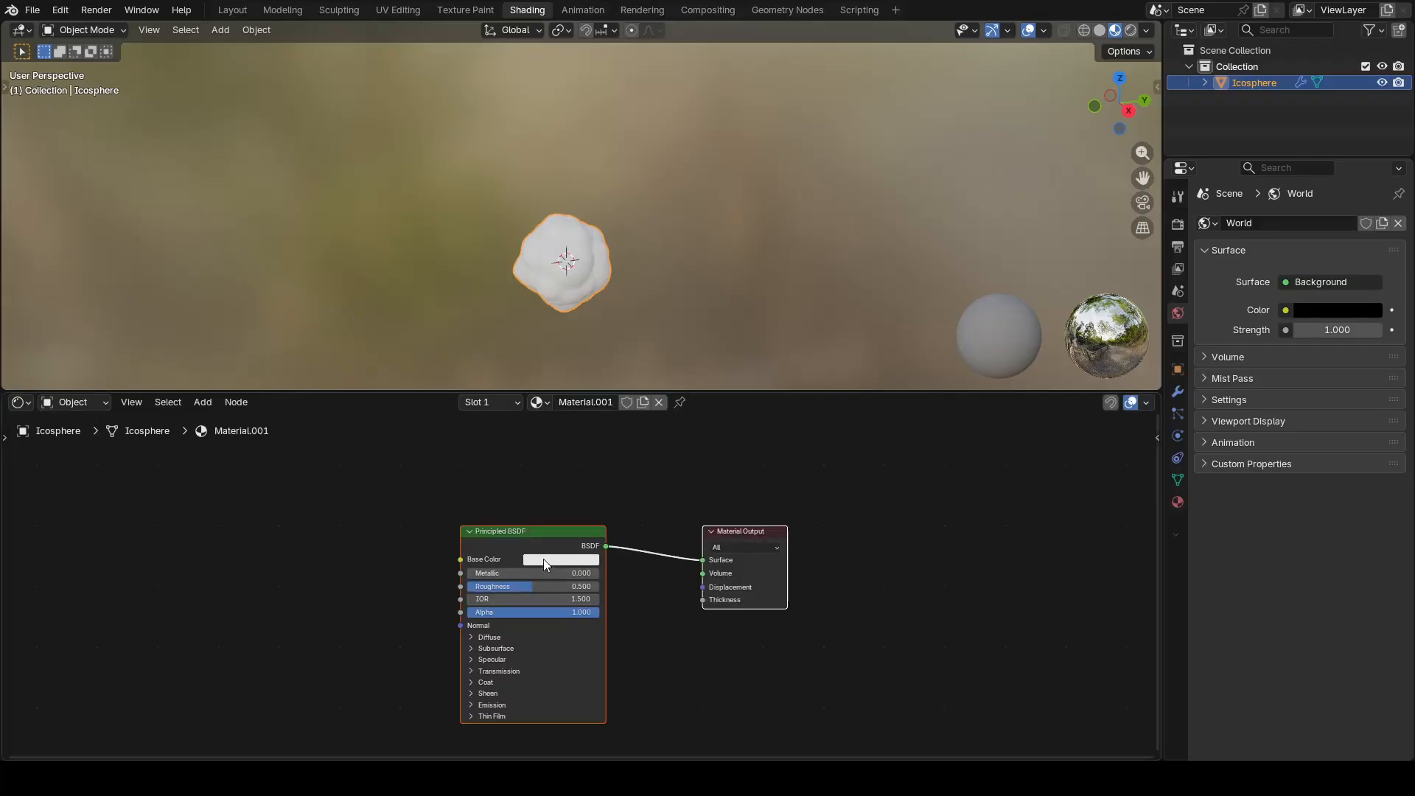
pyautogui.click(539, 649)
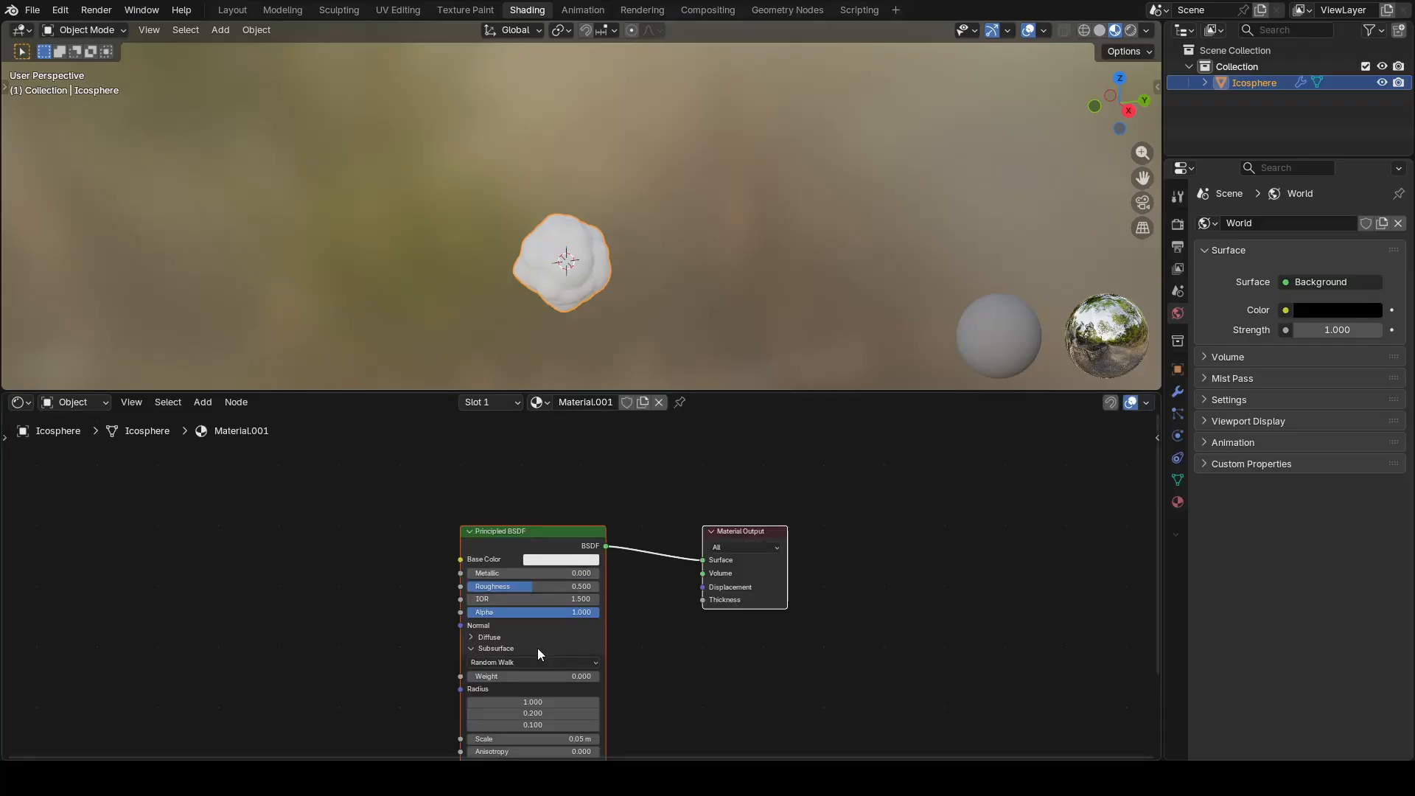
pyautogui.click(539, 645)
pyautogui.click(532, 530)
pyautogui.press('Delete')
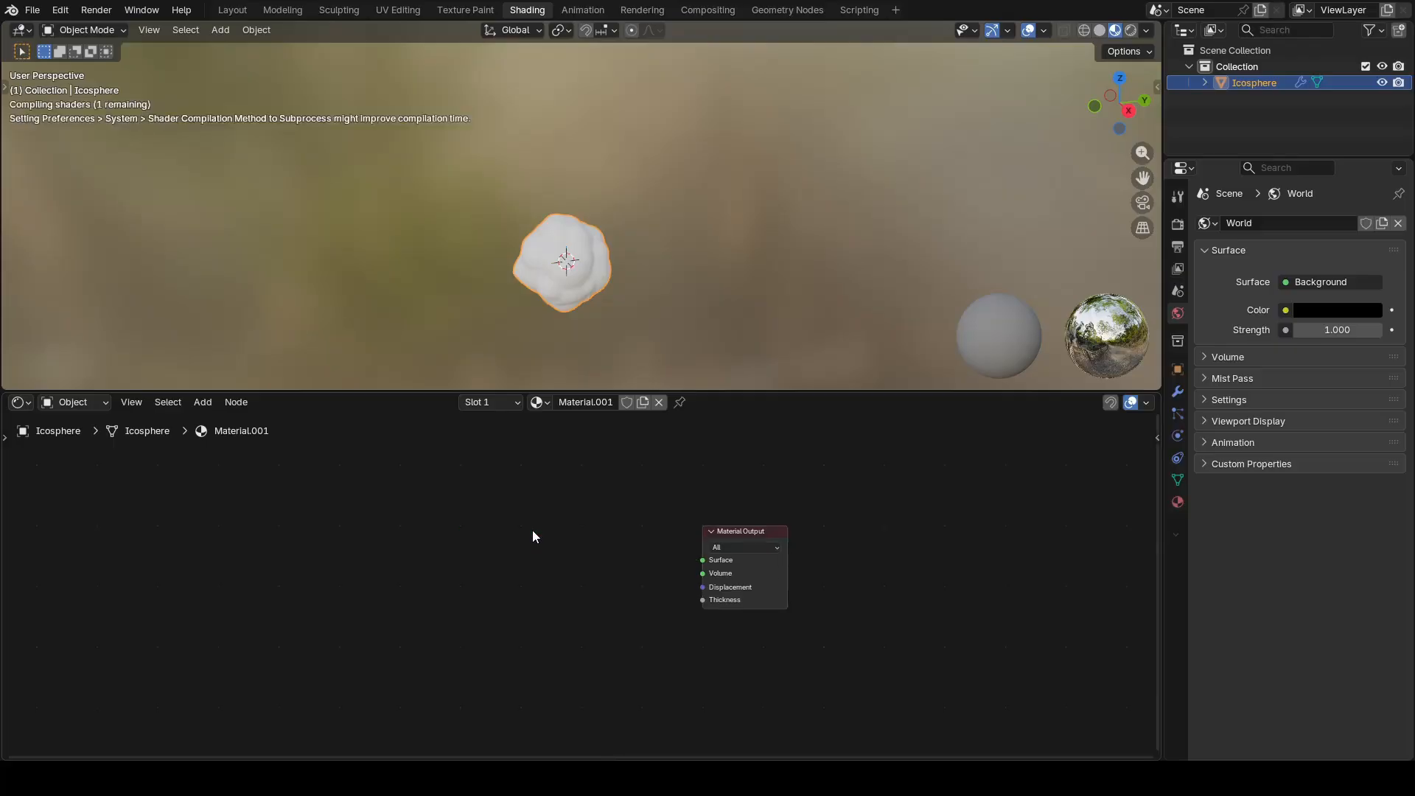
pyautogui.scroll(3, 734, 572)
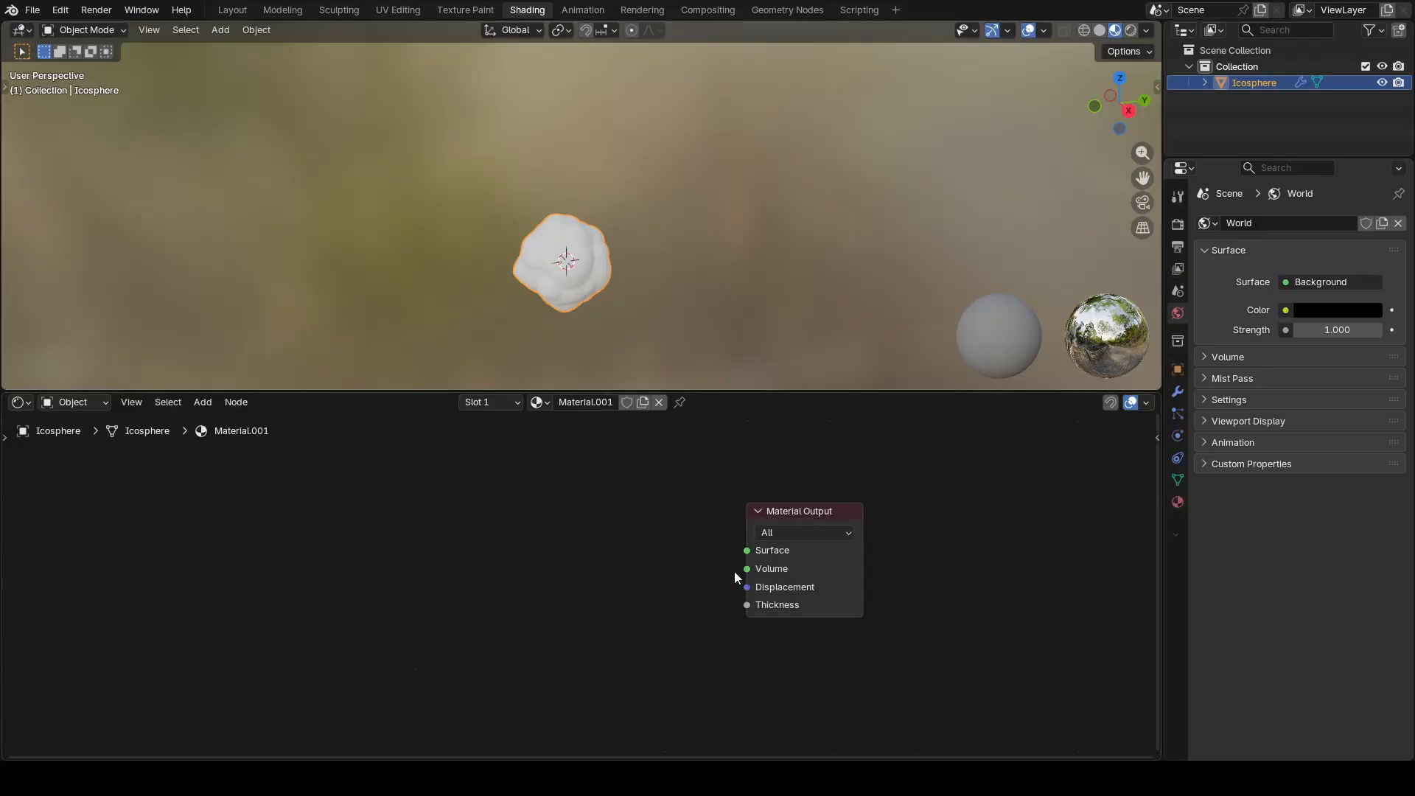
# Step: Assign Material.001 to the Set Material node in the Geometry Nodes workspace
pyautogui.click(785, 9)
pyautogui.click(751, 472)
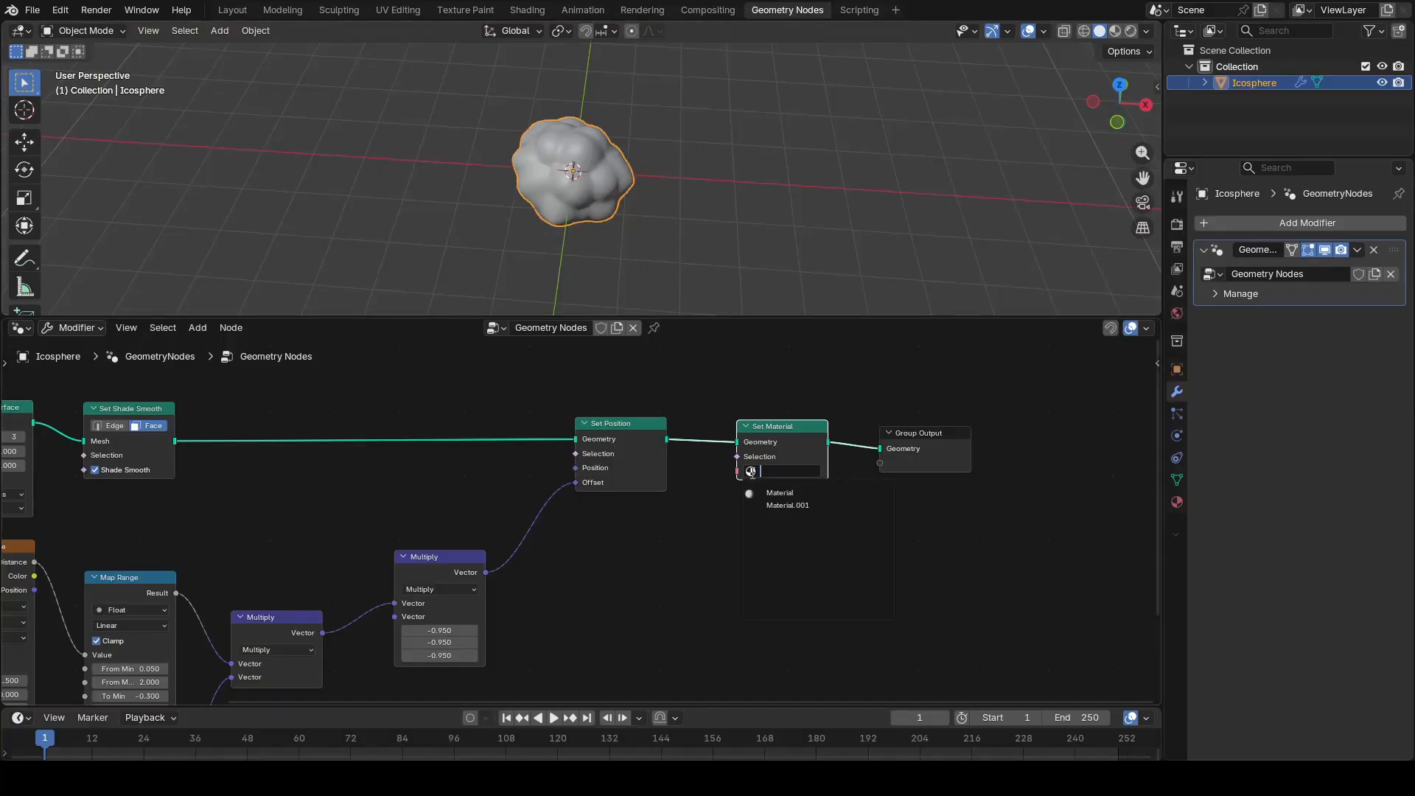
pyautogui.click(790, 506)
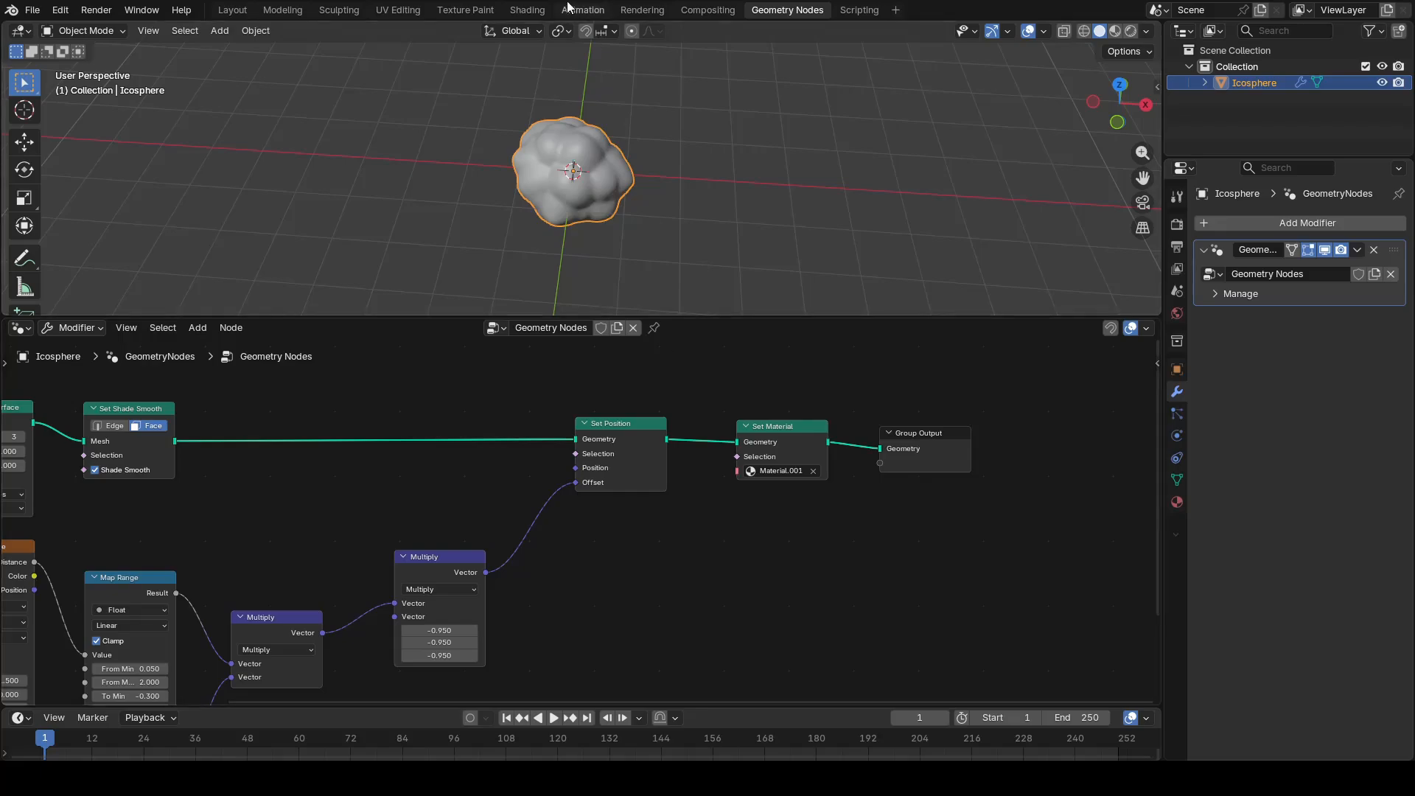
# Step: Add an Emission shader to Material.001 in the Shading workspace, linked to the Material Output's Surface input
pyautogui.click(535, 10)
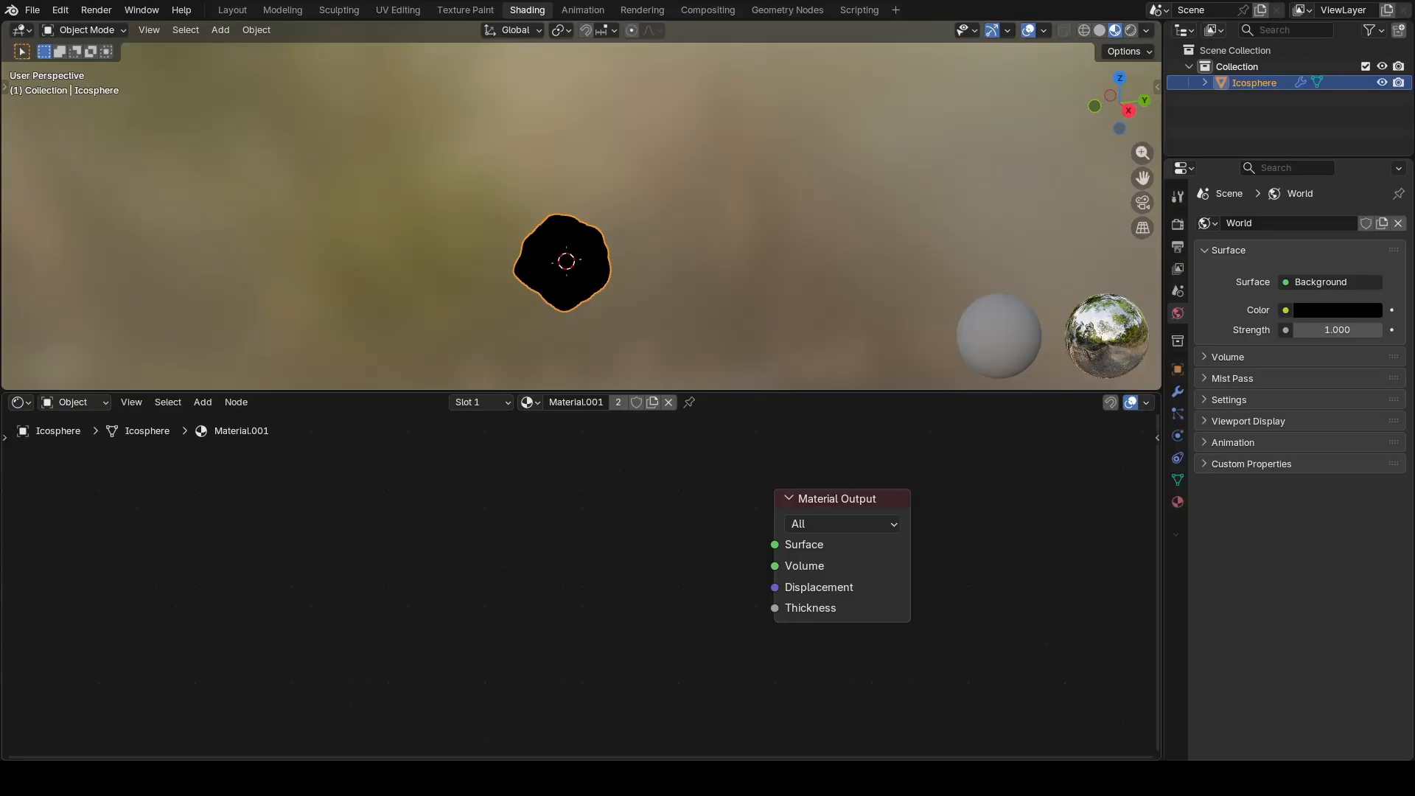
pyautogui.moveTo(773, 544); pyautogui.dragTo(690, 552)
pyautogui.write('emiss')
pyautogui.press('Return')
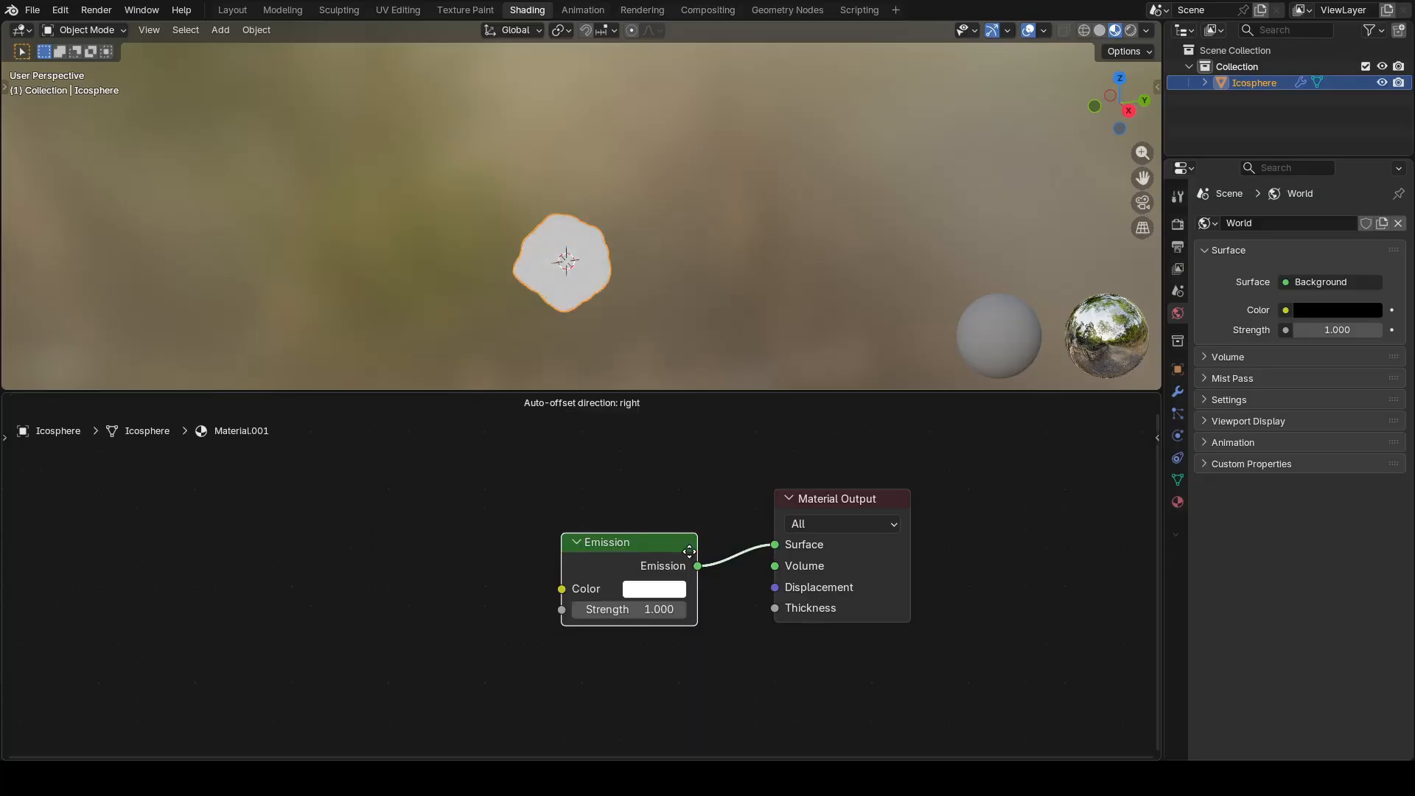
pyautogui.click(702, 552)
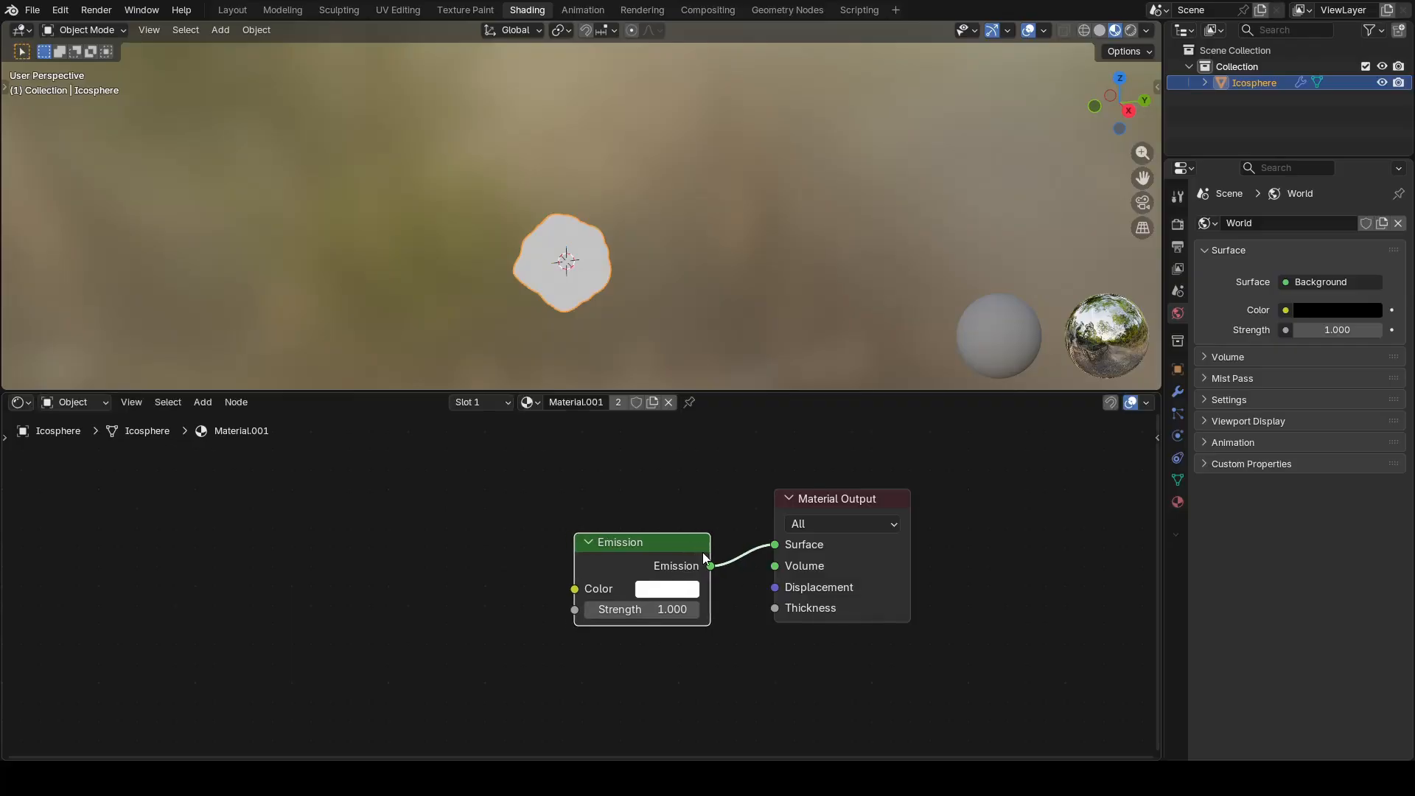
# Step: Add a Color Ramp node to Material.001, with its Color output linked to the Emission node's Color input
pyautogui.moveTo(574, 589); pyautogui.dragTo(533, 576)
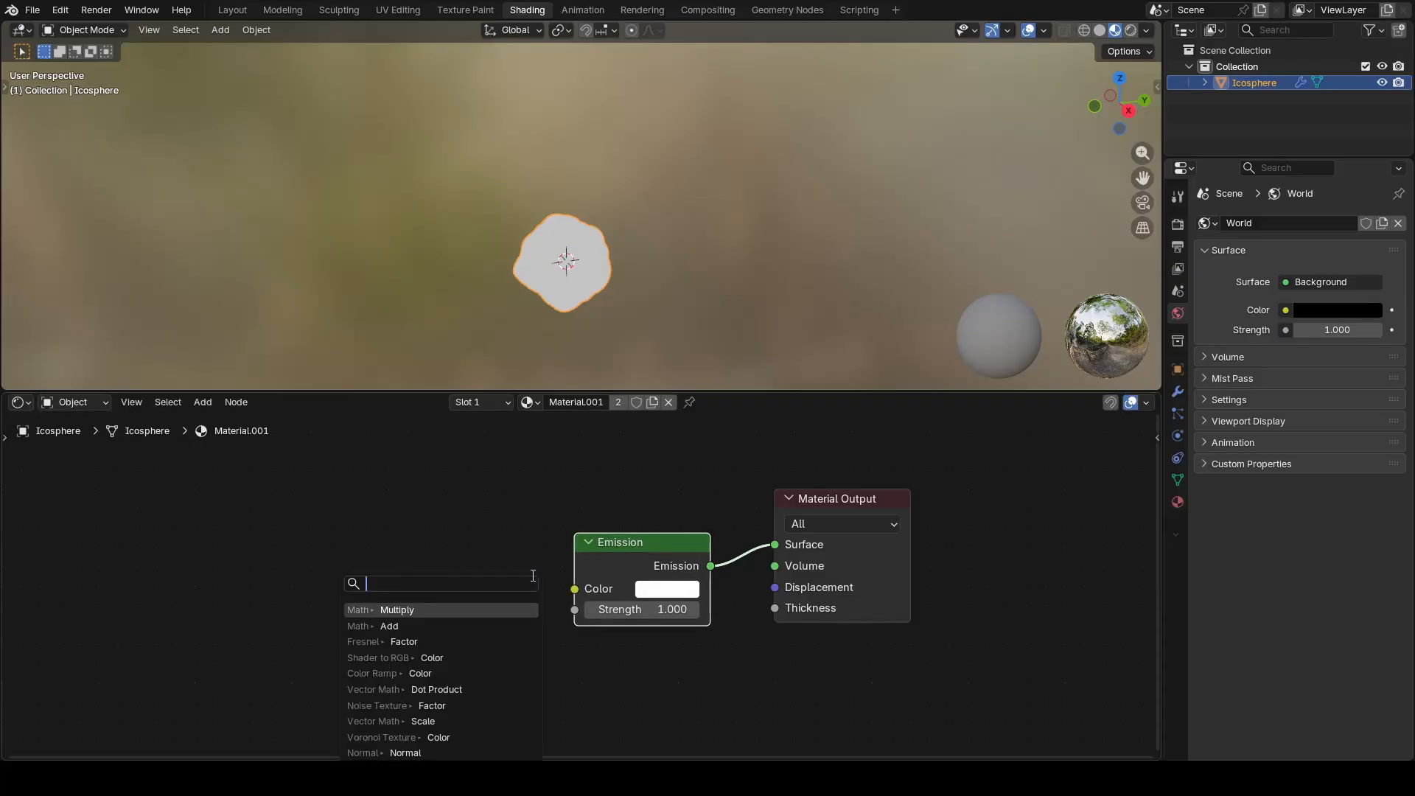
pyautogui.write('colo')
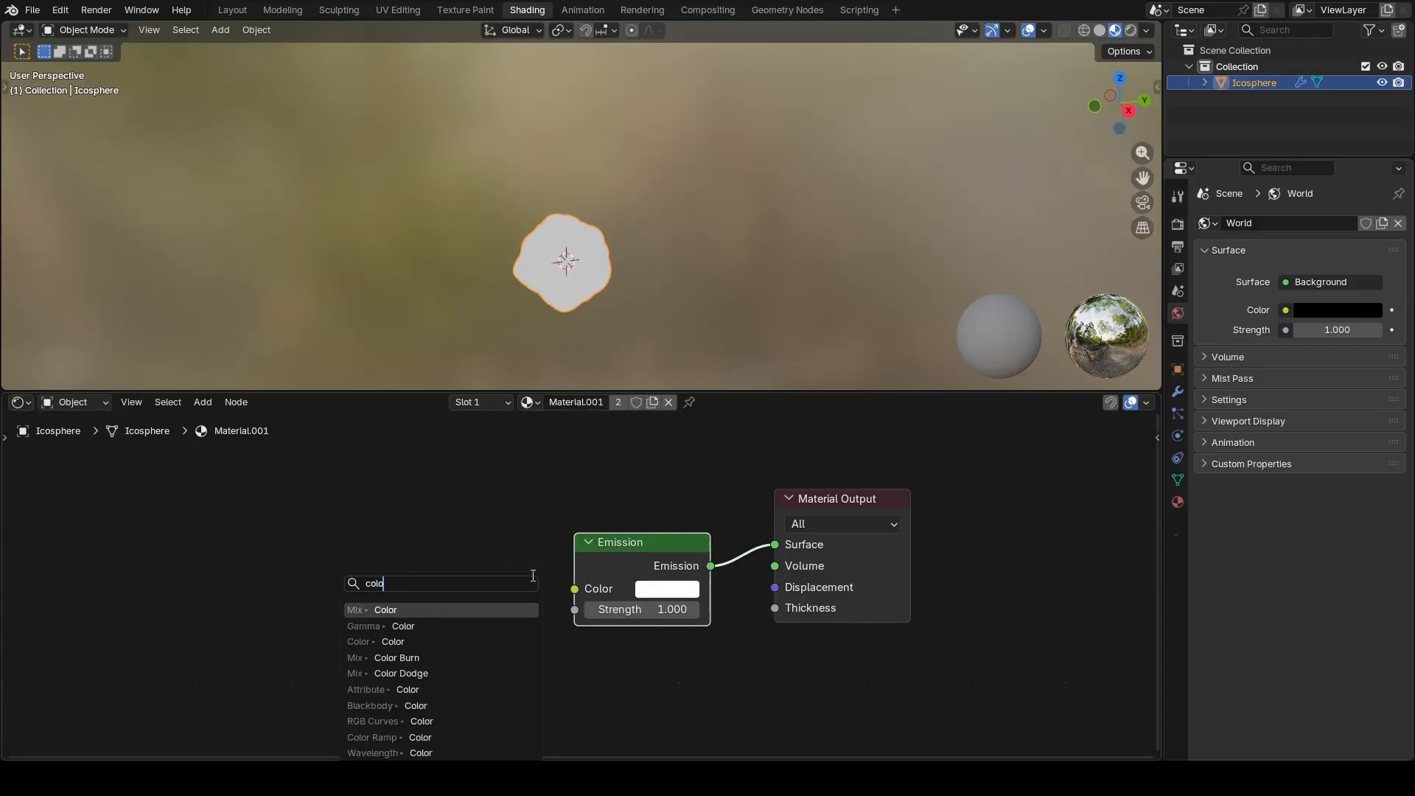
pyautogui.write('r ram')
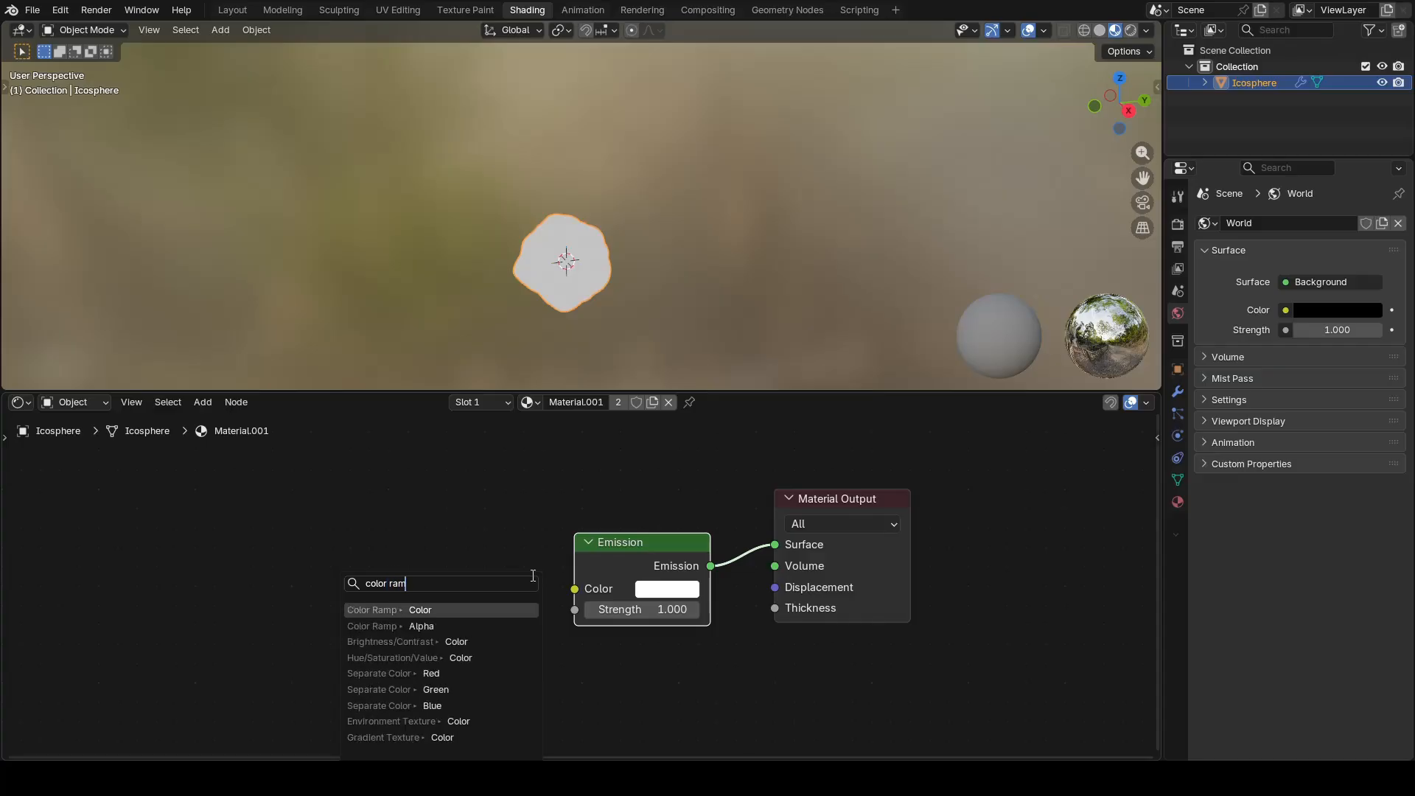
pyautogui.press('Return')
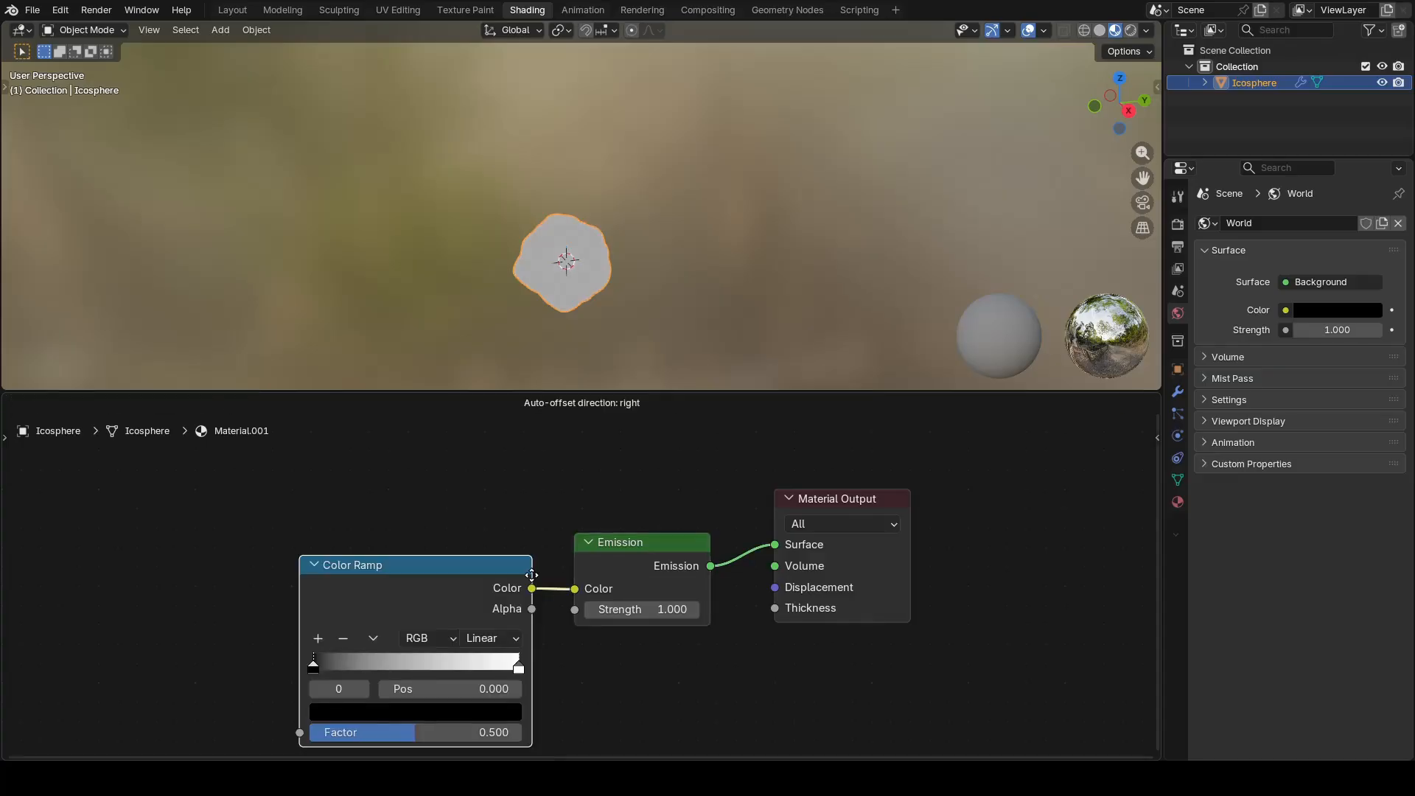
pyautogui.click(513, 526)
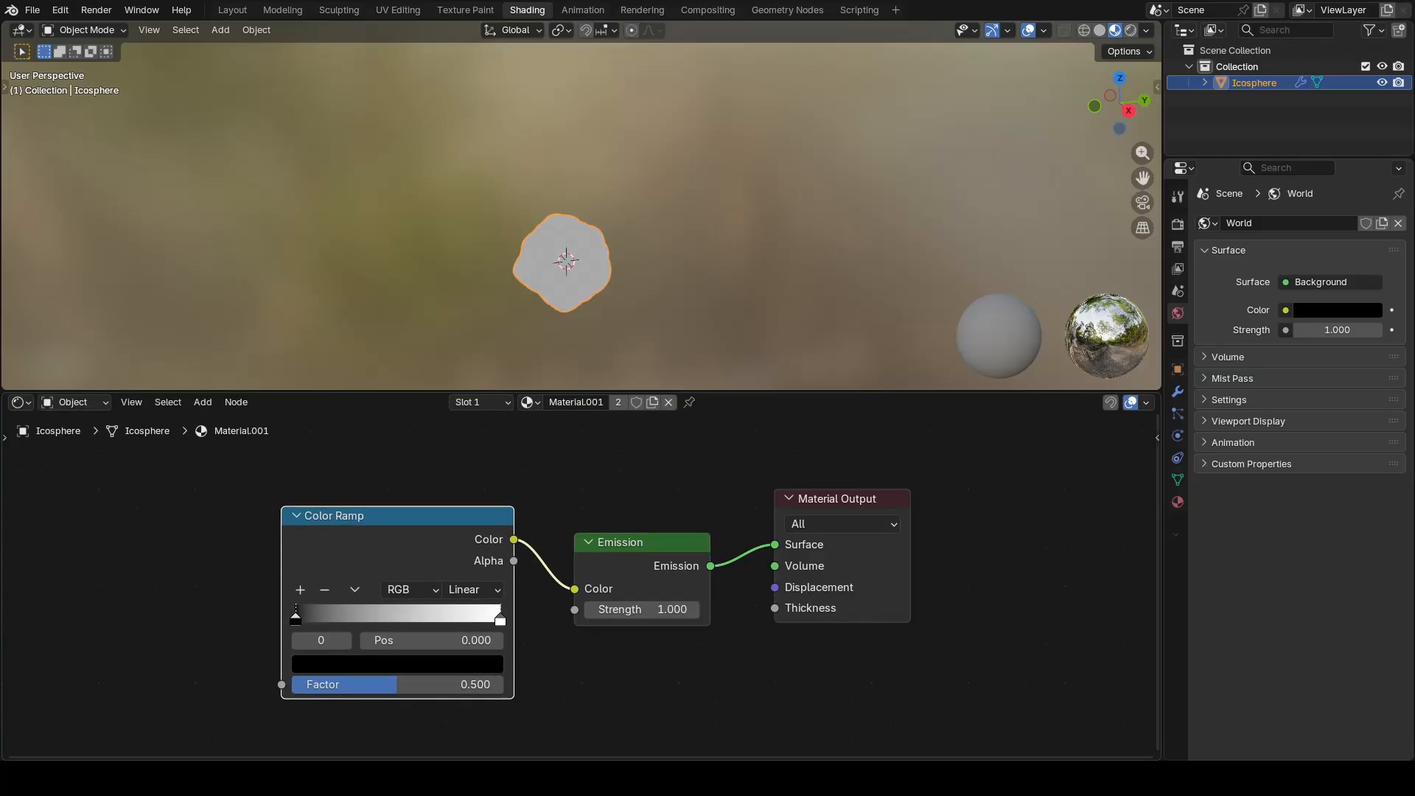
# Step: Set the Color Ramp's interpolation to Constant and move its white stop to about 0.36
pyautogui.click(471, 589)
pyautogui.click(474, 719)
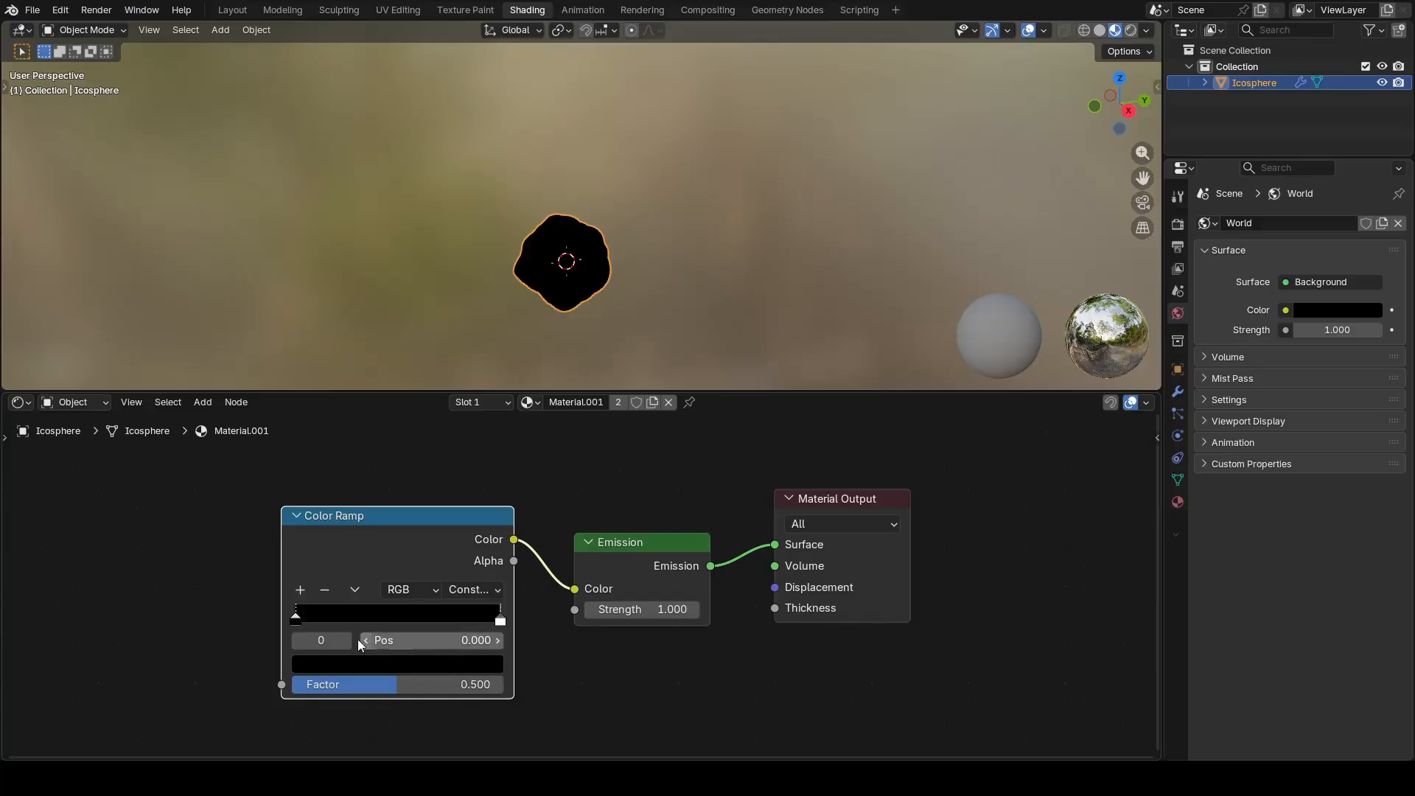
pyautogui.moveTo(500, 622); pyautogui.dragTo(375, 621)
# Step: Add a Shader to RGB node with its Color output linked to the Color Ramp's Factor input
pyautogui.scroll(-3, 470, 607)
pyautogui.moveTo(470, 607); pyautogui.dragTo(686, 577, button='middle')
pyautogui.moveTo(535, 637); pyautogui.dragTo(450, 589)
pyautogui.write('shader')
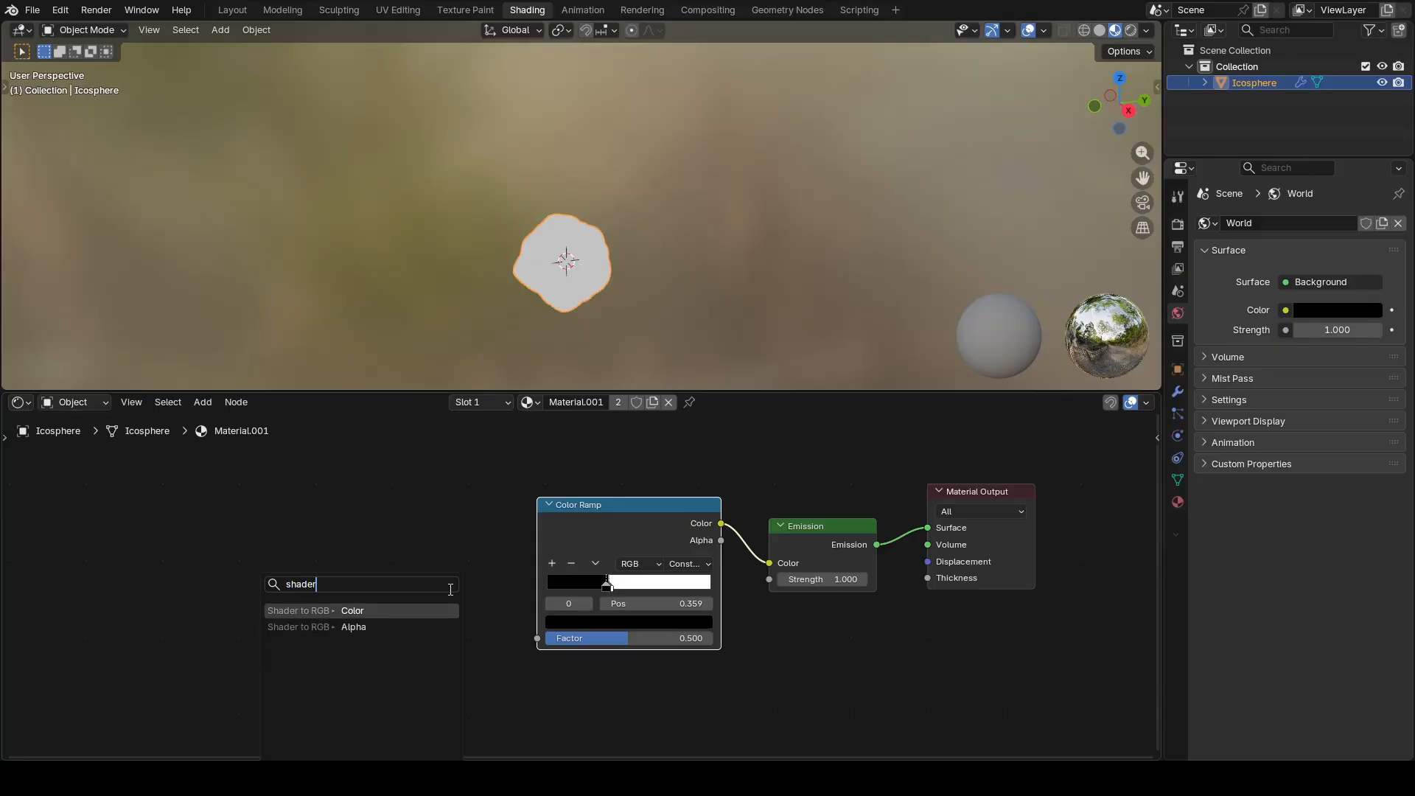
pyautogui.press('Return')
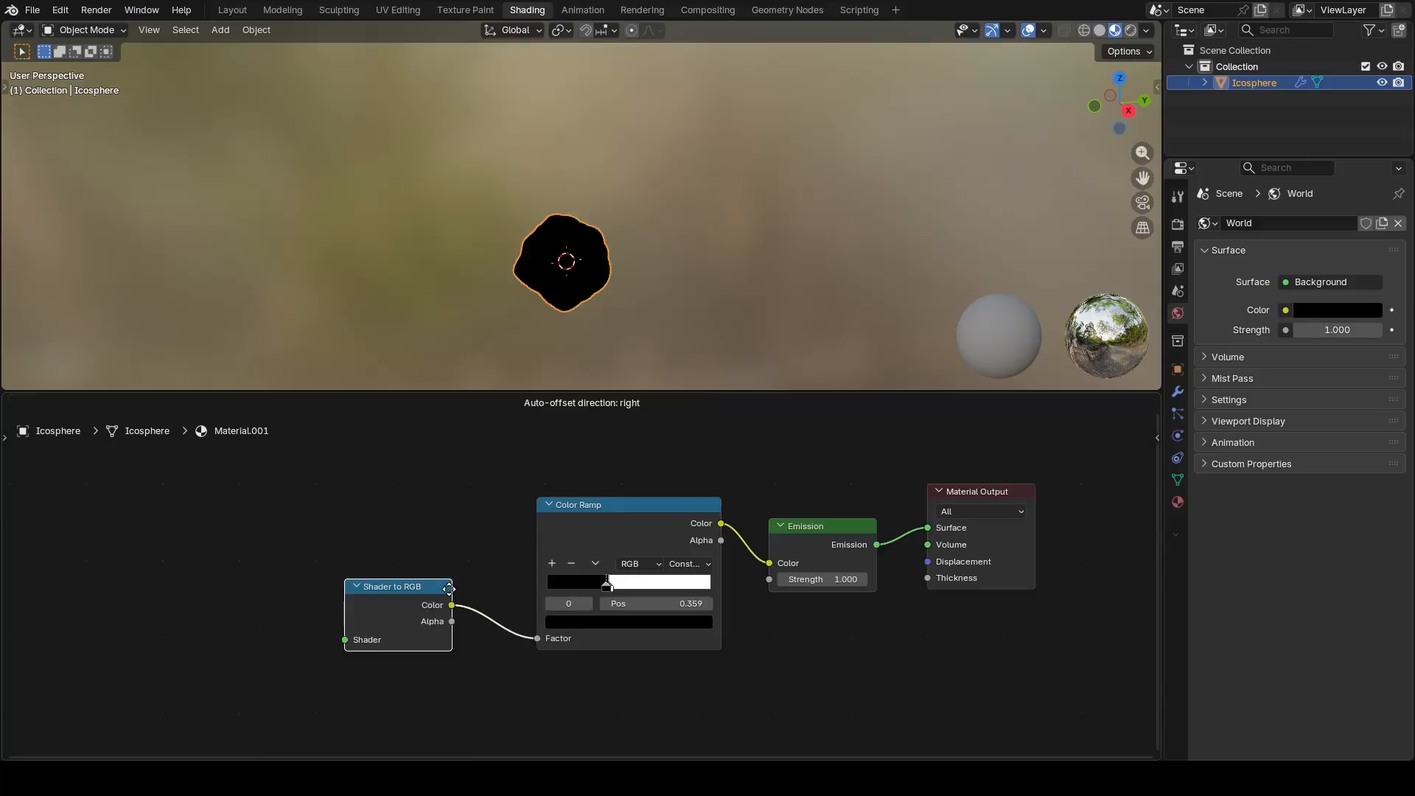
pyautogui.click(450, 545)
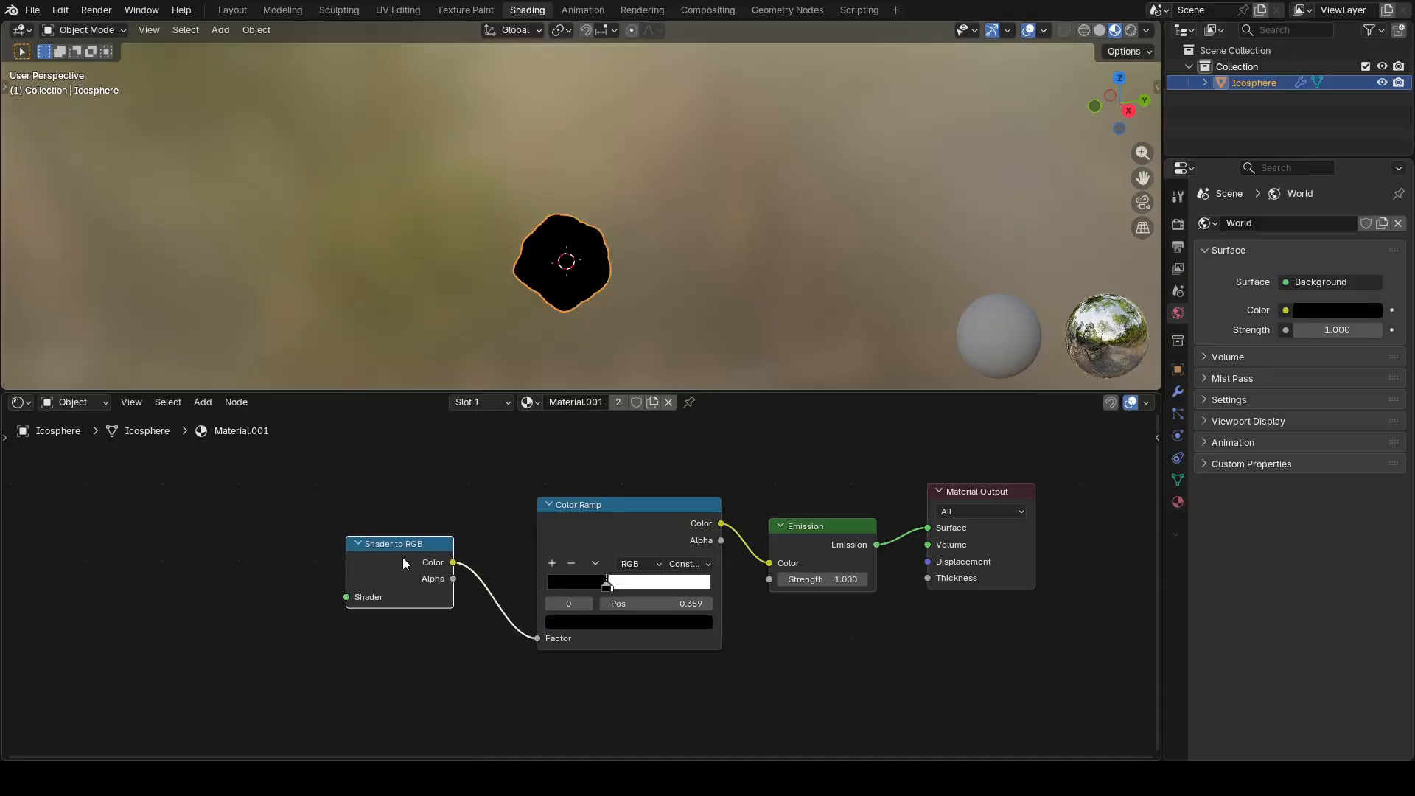
# Step: Add a Diffuse BSDF node with its output linked to the Shader to RGB node's Shader input
pyautogui.moveTo(344, 598); pyautogui.dragTo(289, 582)
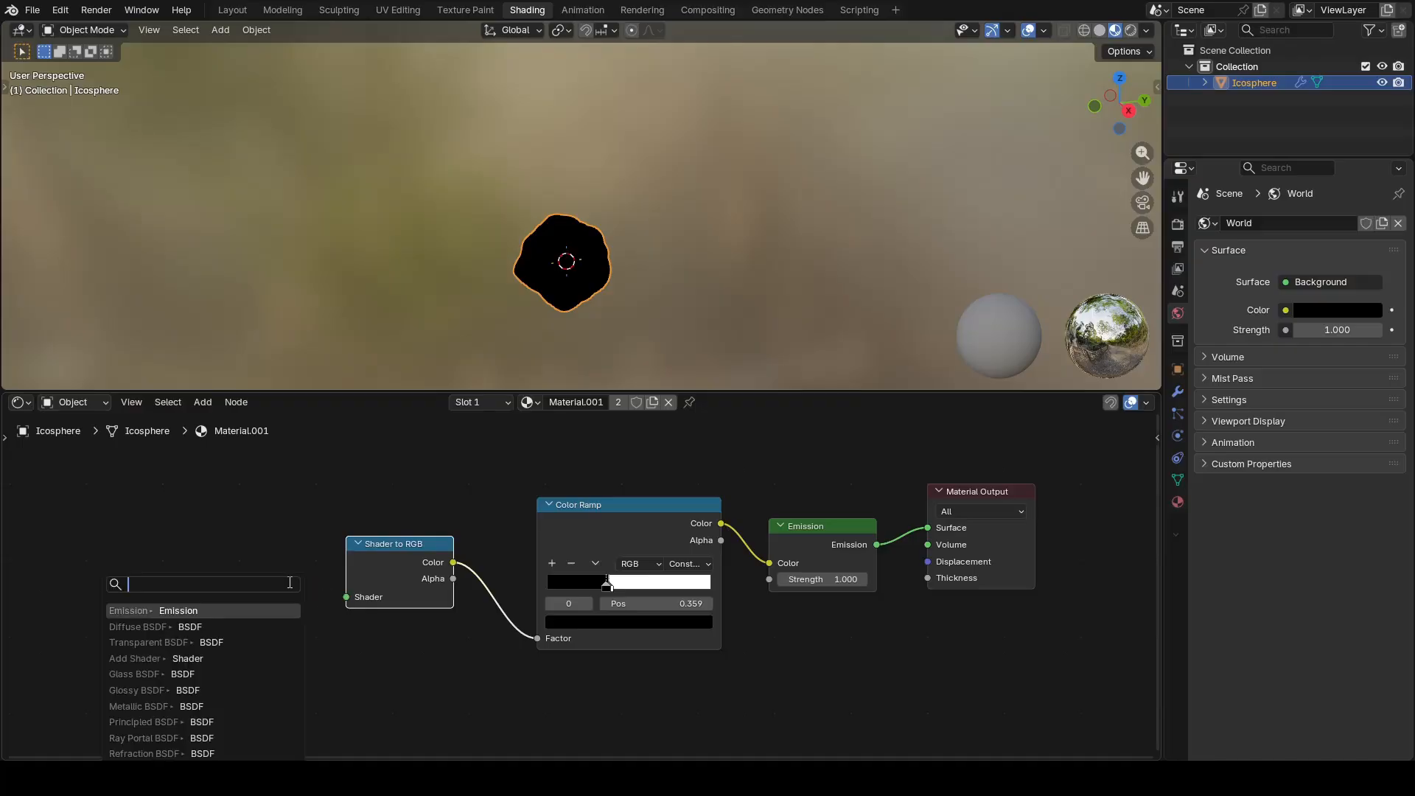
pyautogui.write('diffus')
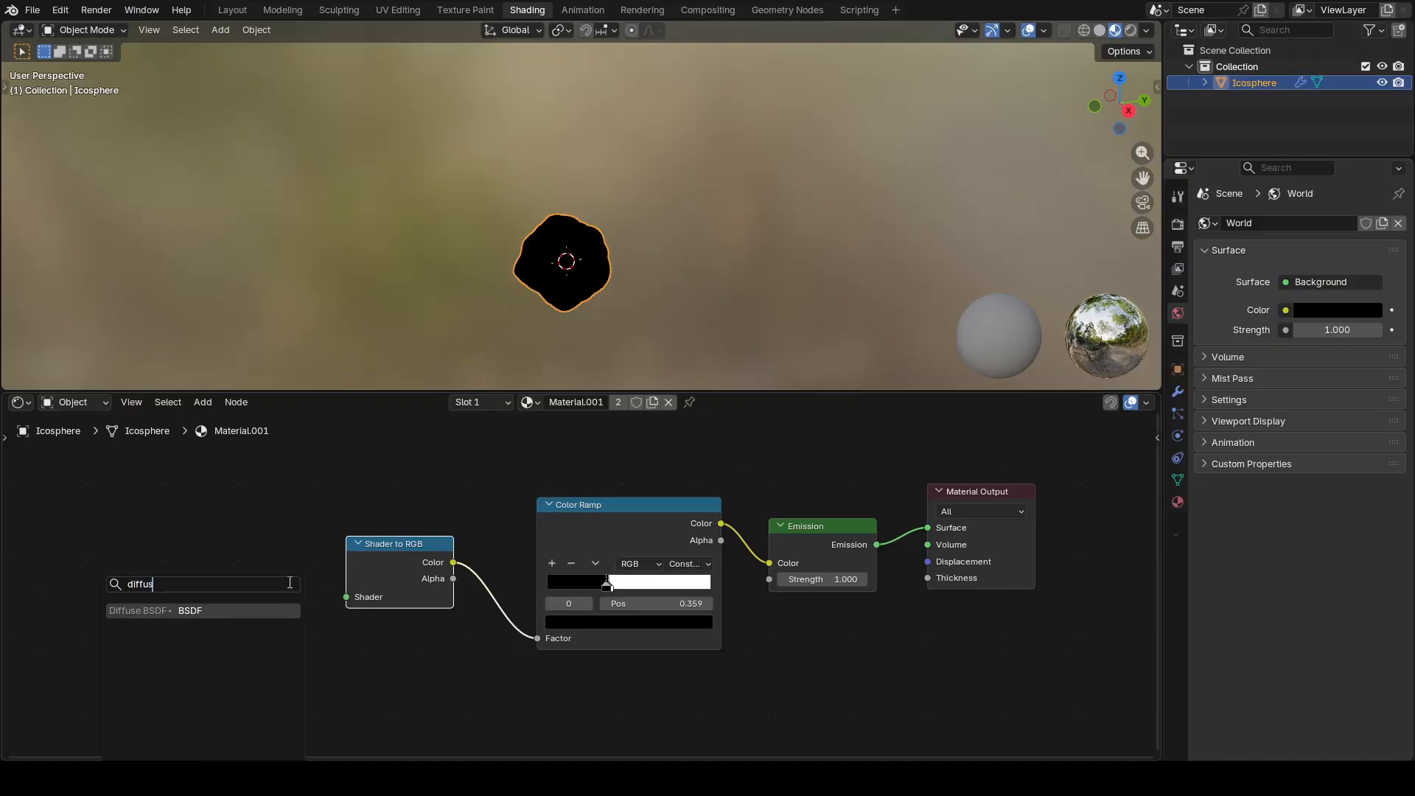
pyautogui.press('Return')
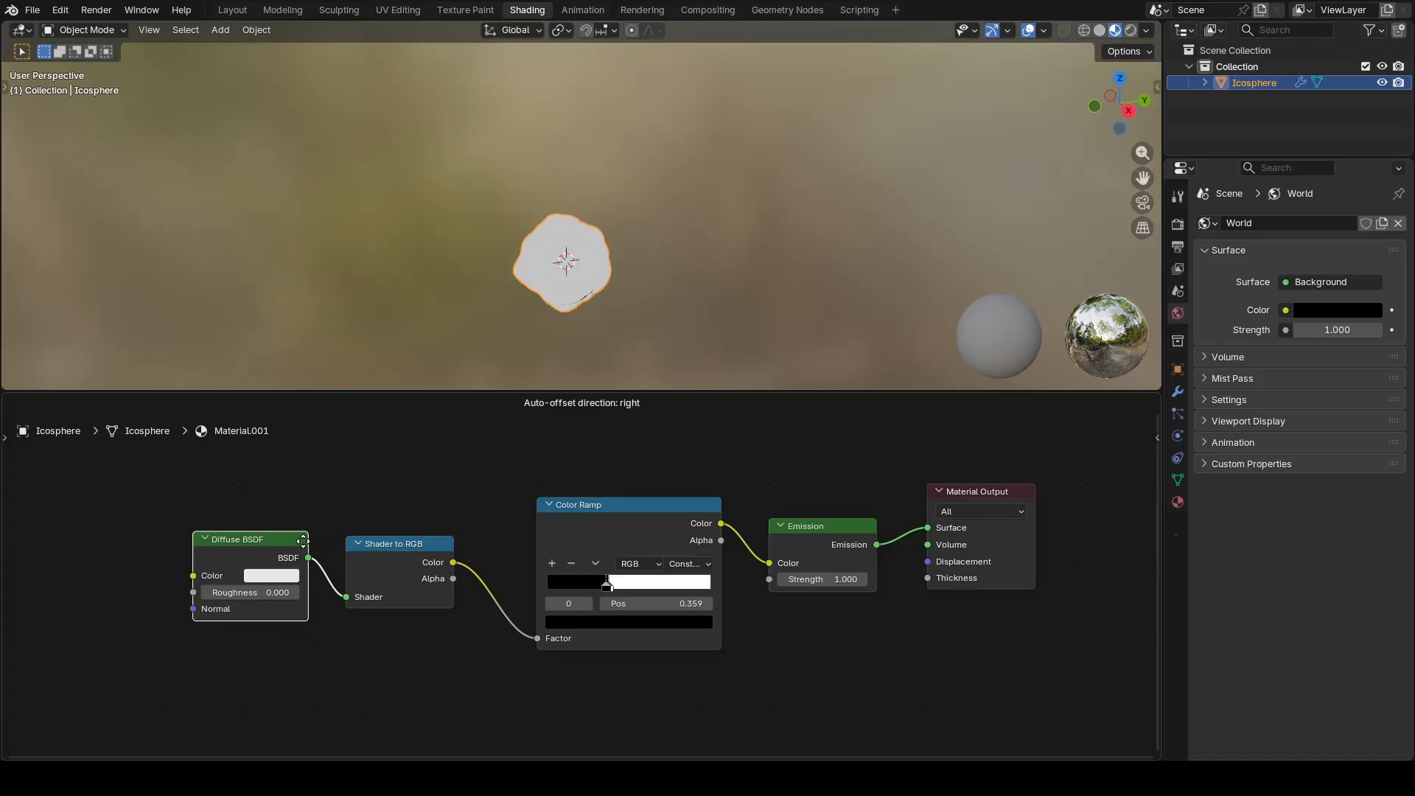
pyautogui.click(297, 543)
# Step: Place the Color Ramp's black stop at 0.266 and white stop at 0.782, and recolor the white stop yellow (#FFDF00FF)
pyautogui.moveTo(605, 587); pyautogui.dragTo(679, 591)
pyautogui.moveTo(678, 276); pyautogui.dragTo(566, 278, button='middle')
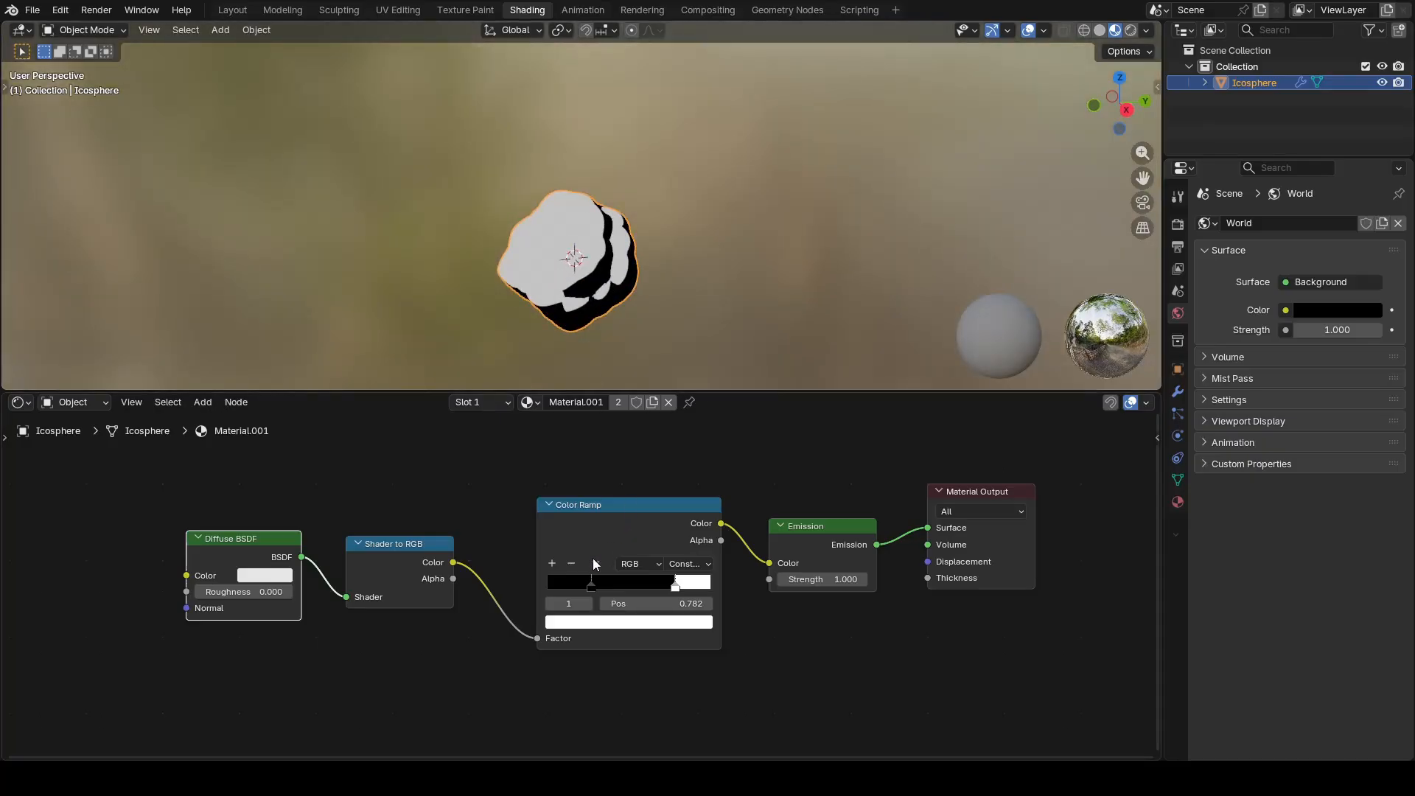
pyautogui.click(664, 623)
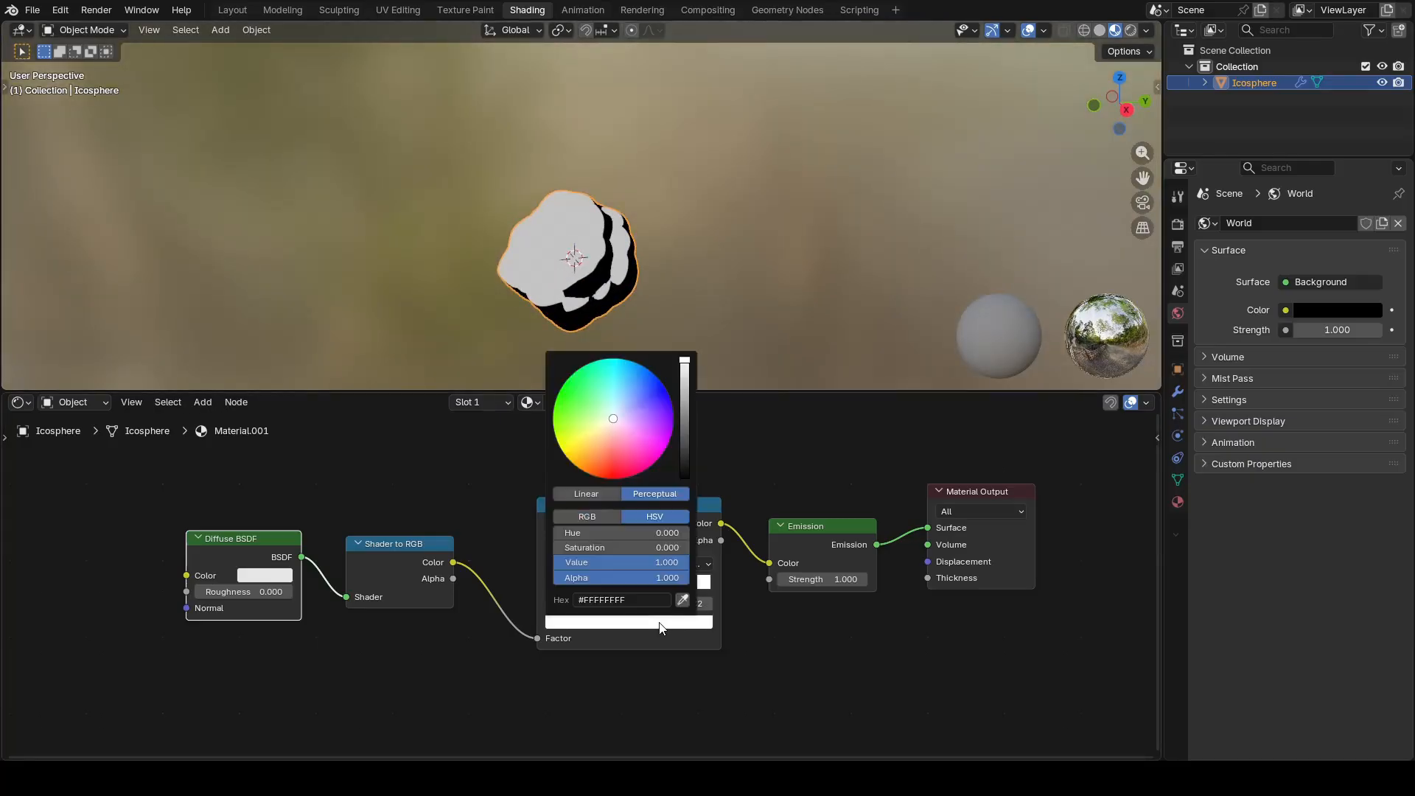
pyautogui.moveTo(578, 439); pyautogui.dragTo(565, 454)
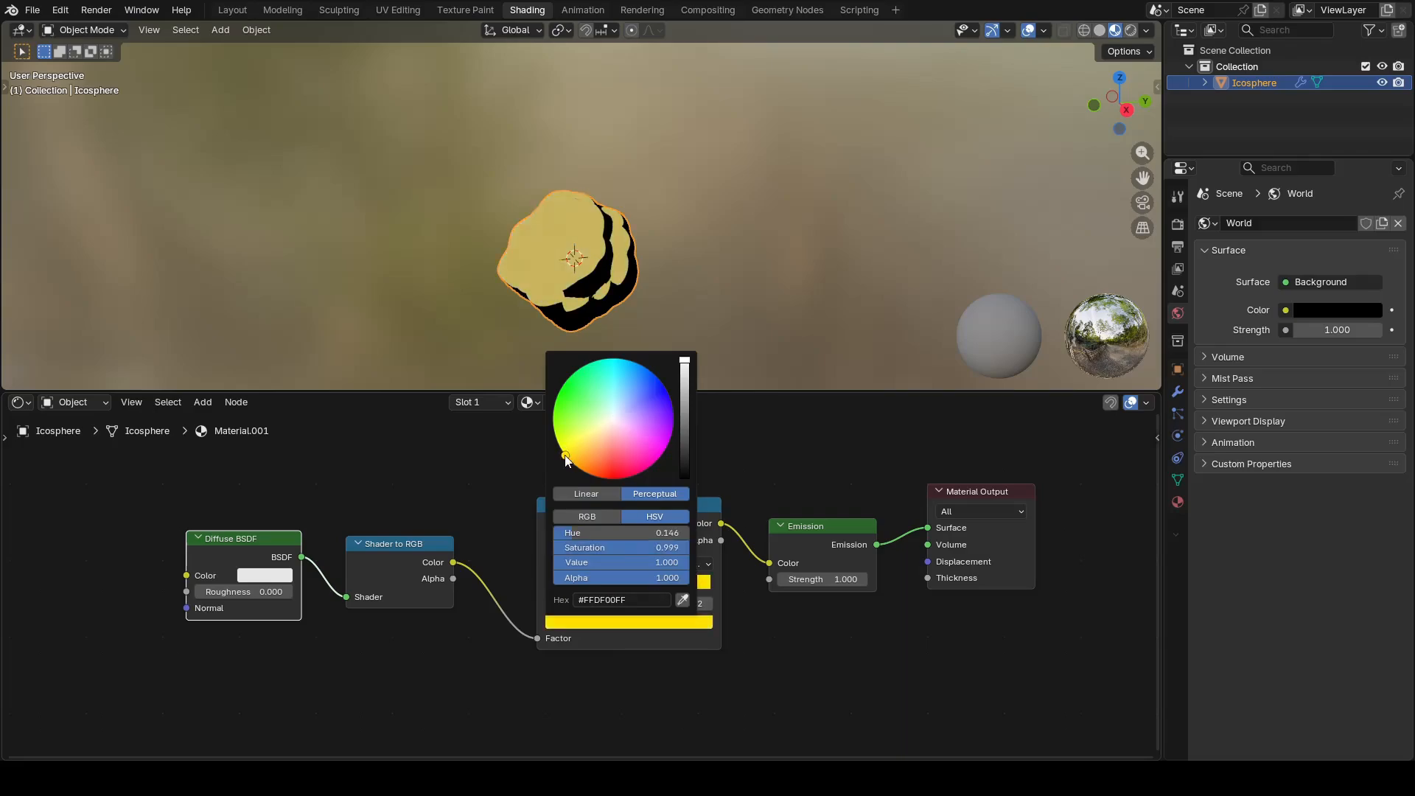
# Step: Add a stop between the black and yellow Color Ramp stops, at position 0.524, and color it orange-red
pyautogui.click(589, 583)
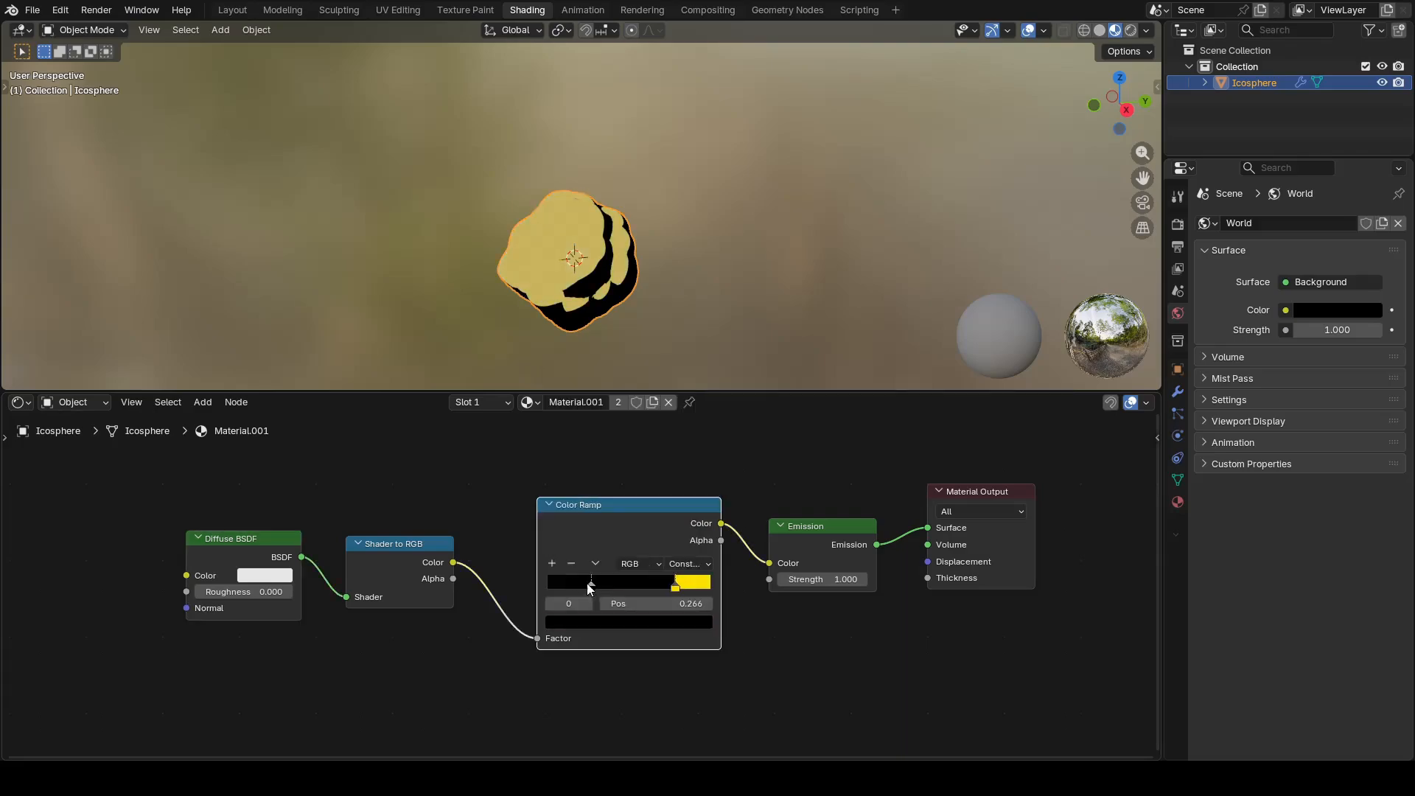
pyautogui.click(551, 563)
pyautogui.click(621, 623)
pyautogui.moveTo(684, 458); pyautogui.dragTo(684, 361)
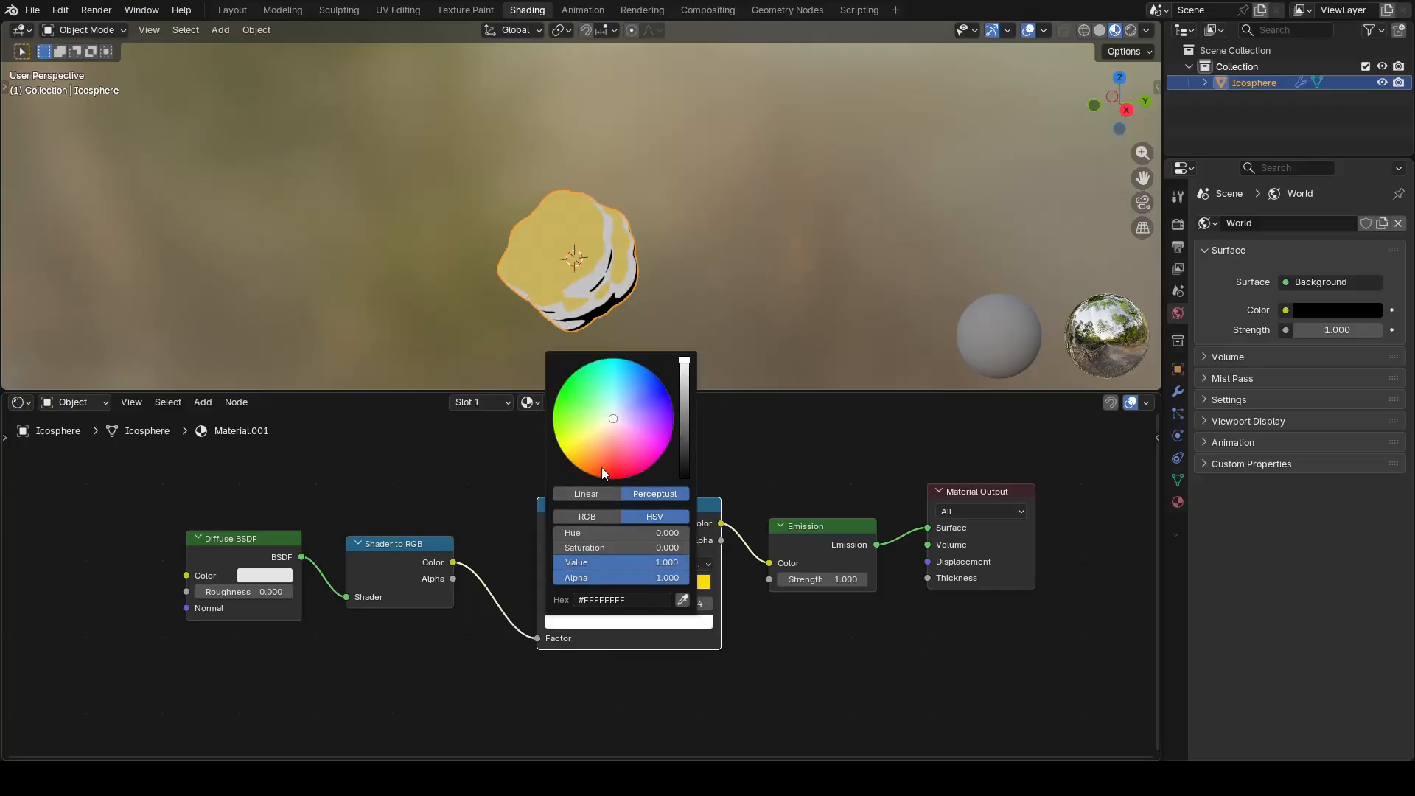
pyautogui.click(606, 472)
pyautogui.moveTo(715, 368)
pyautogui.mouseDown(button='middle')
pyautogui.moveTo(662, 245)
pyautogui.moveTo(597, 187)
pyautogui.moveTo(724, 284)
pyautogui.moveTo(660, 272)
pyautogui.moveTo(697, 270)
pyautogui.mouseUp(button='middle')
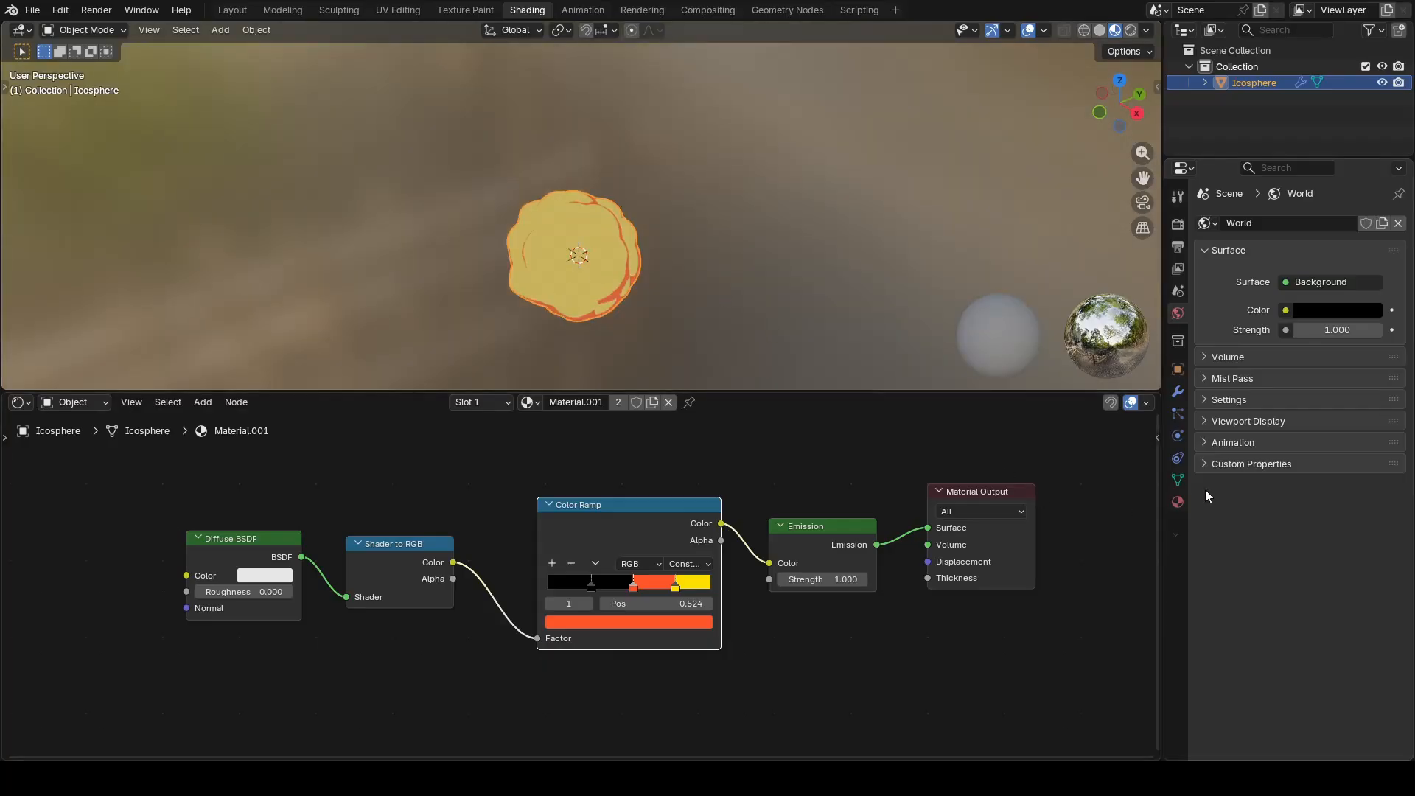
# Step: Set the scene's color management view transform to Standard in the render properties
pyautogui.click(1177, 225)
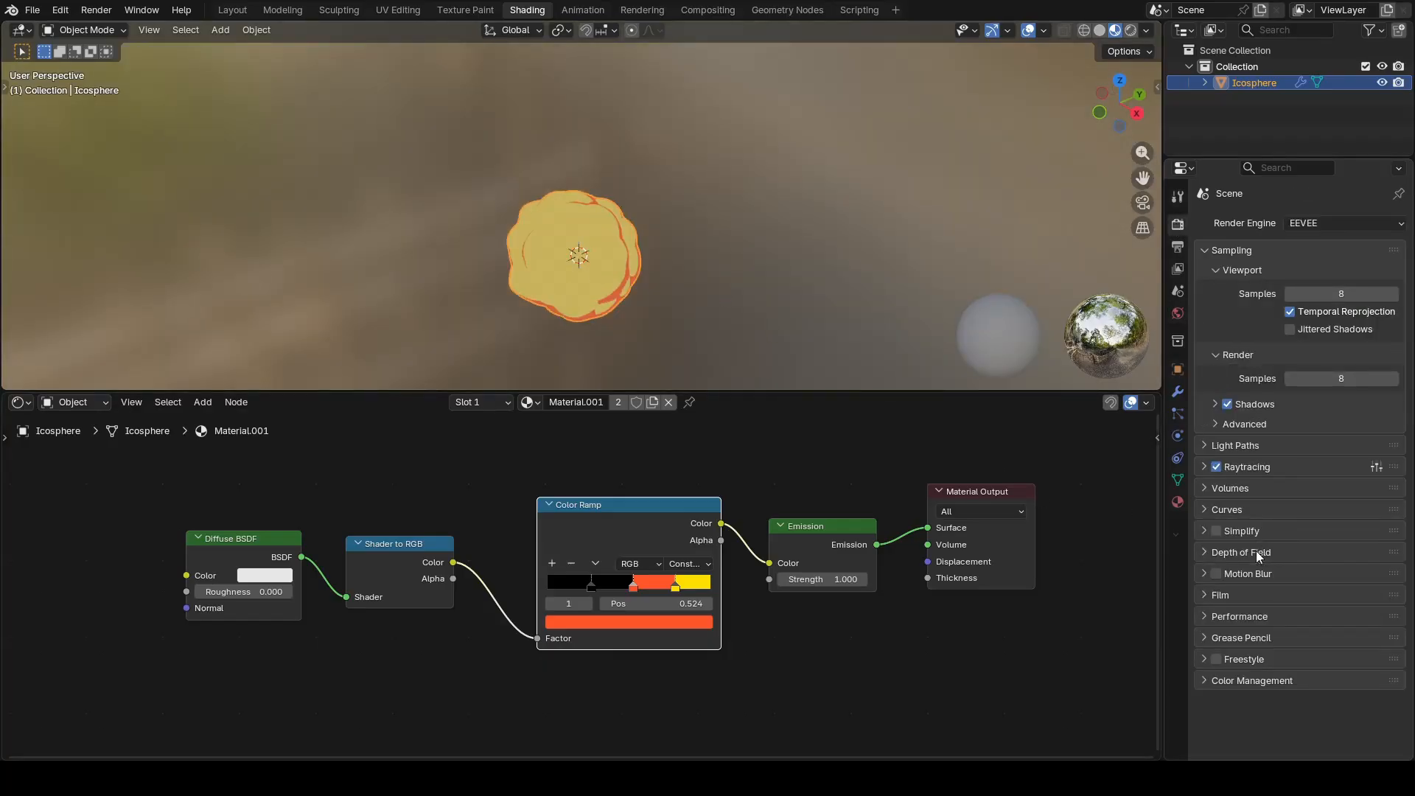
pyautogui.click(1248, 681)
pyautogui.scroll(-3, 1249, 682)
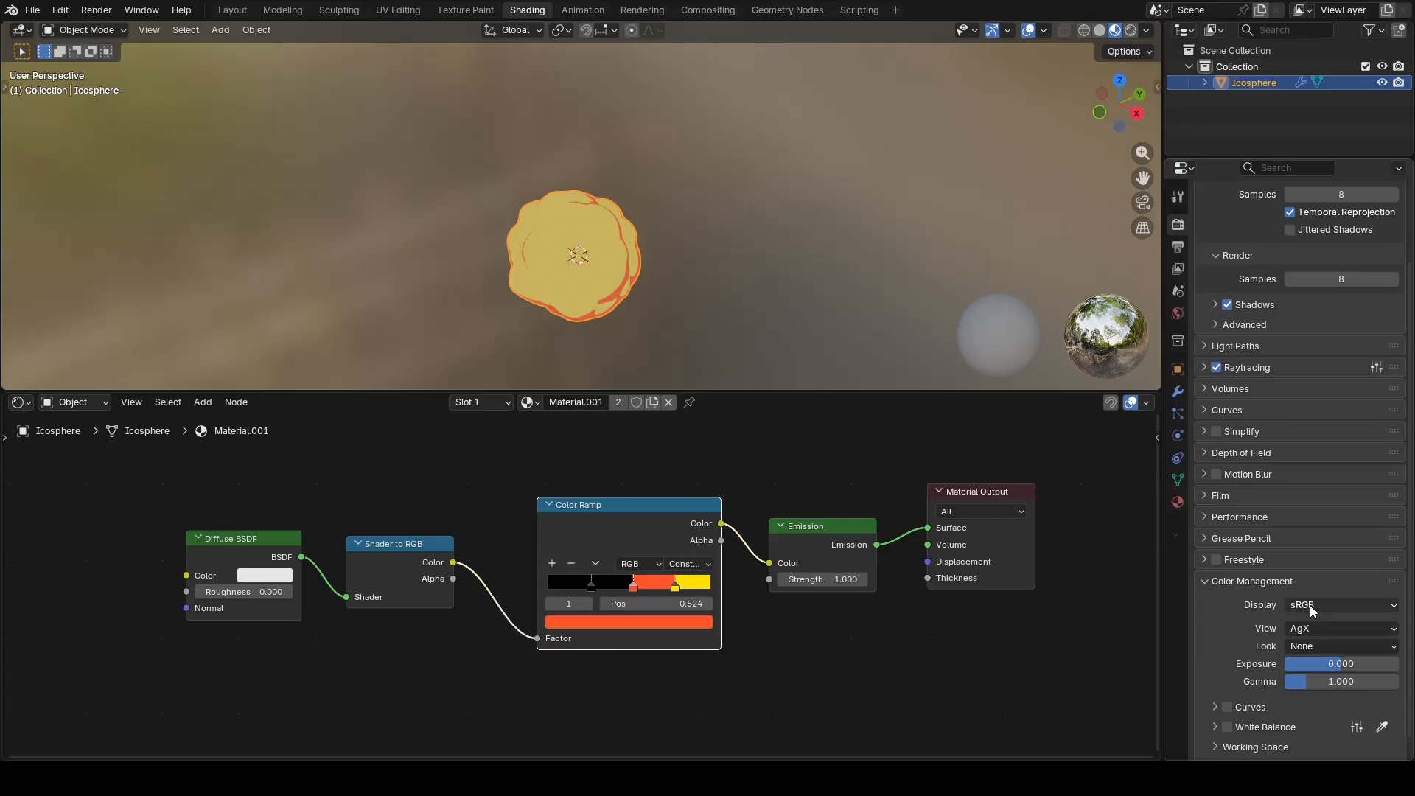
pyautogui.click(1315, 630)
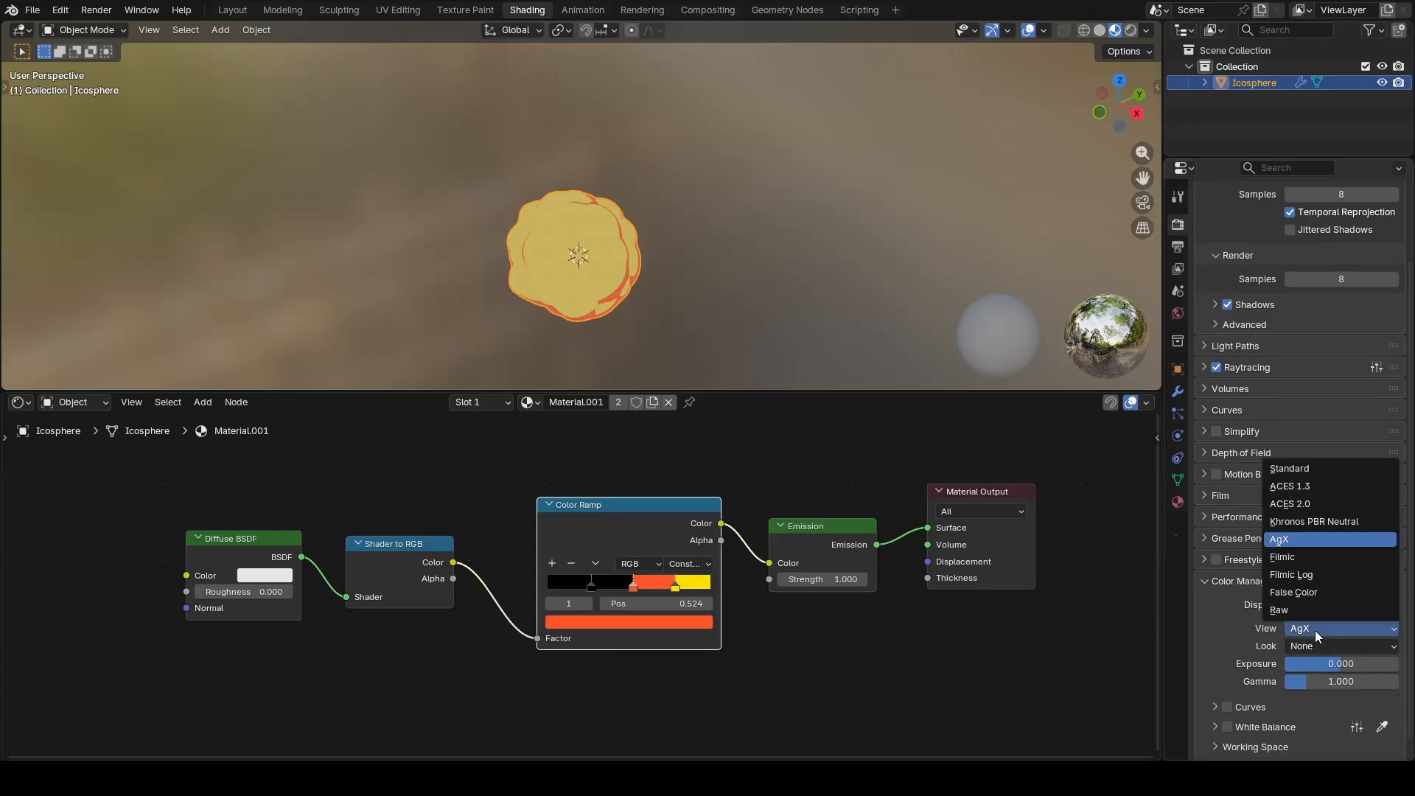
pyautogui.click(1292, 471)
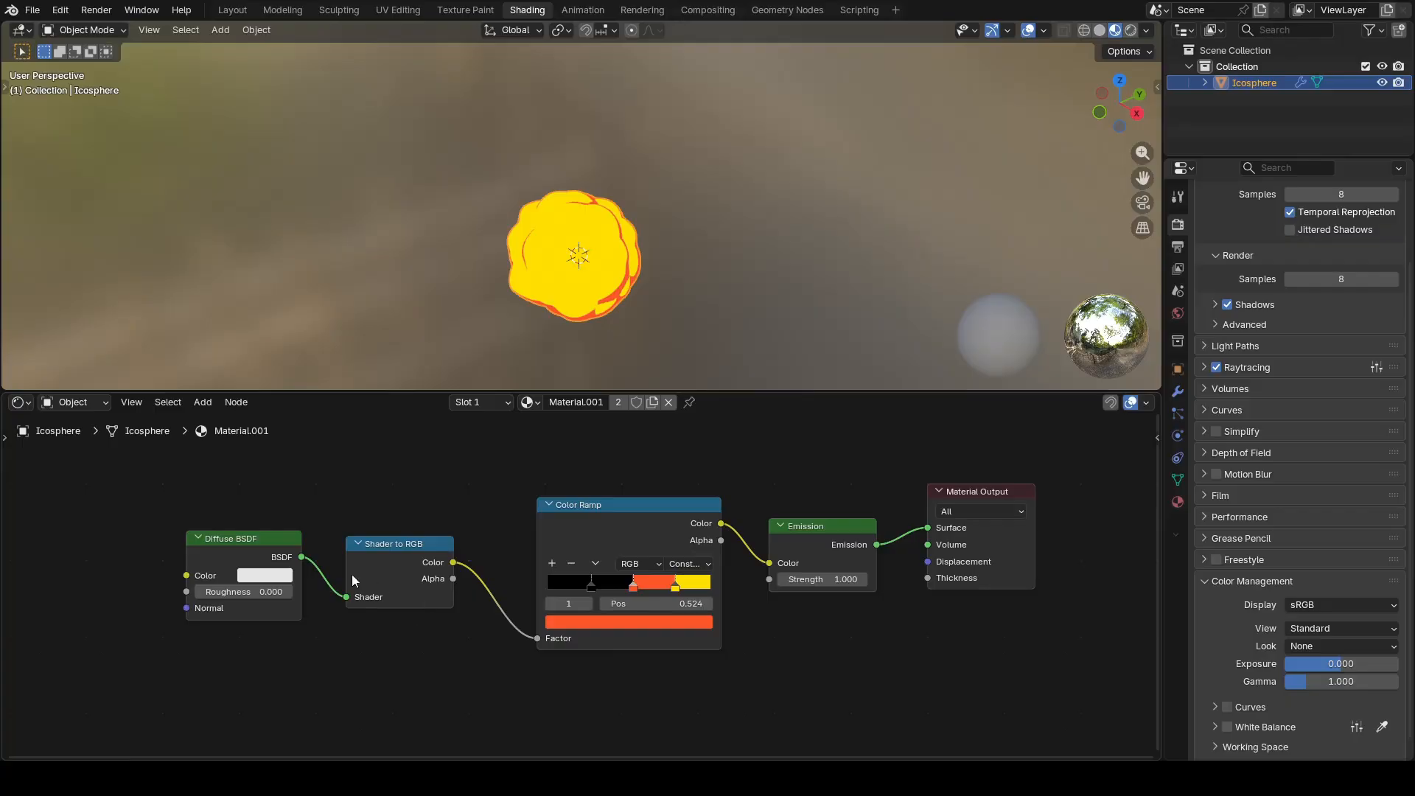
# Step: Add a Fresnel node with its Factor output linked to the Diffuse BSDF's Color input
pyautogui.moveTo(187, 575); pyautogui.dragTo(132, 569)
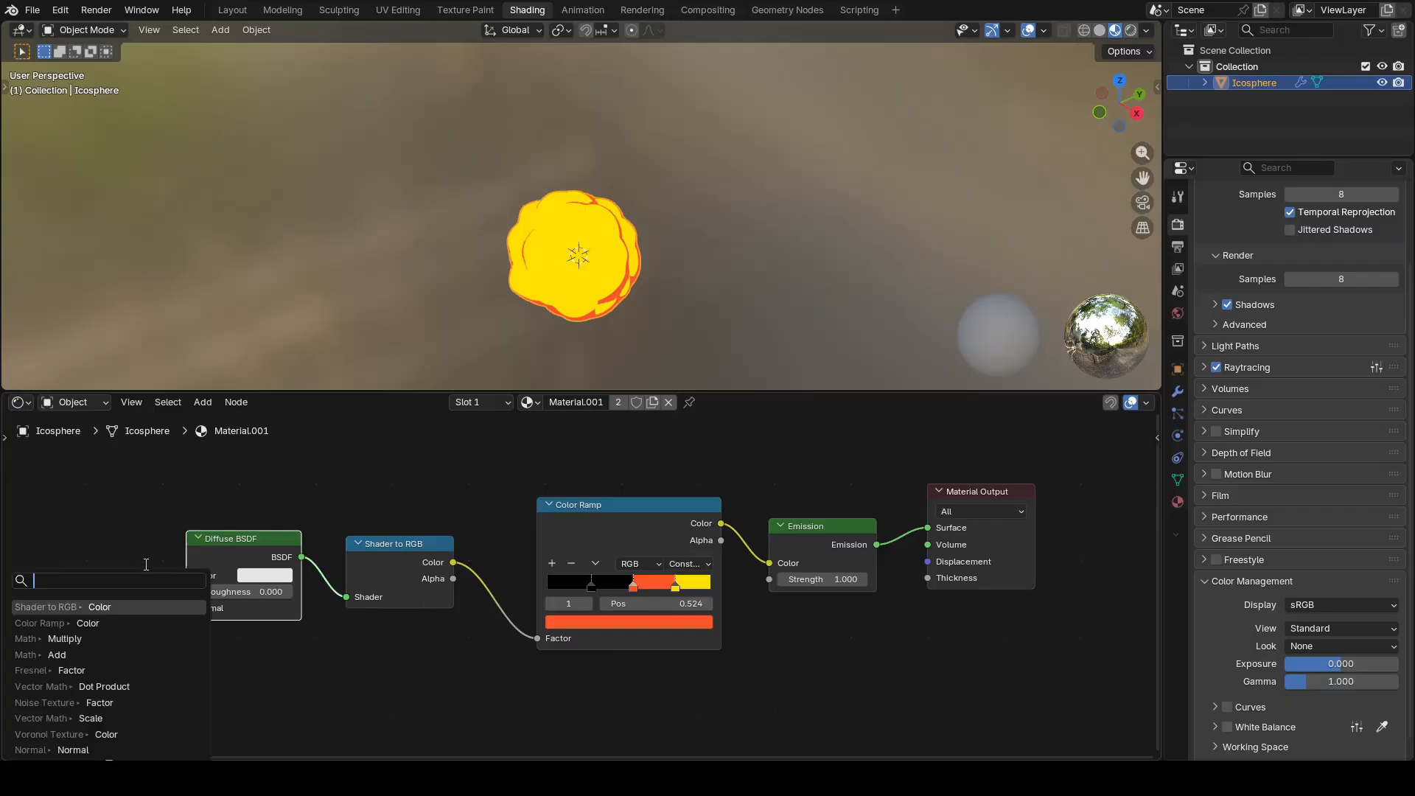
pyautogui.write('fres')
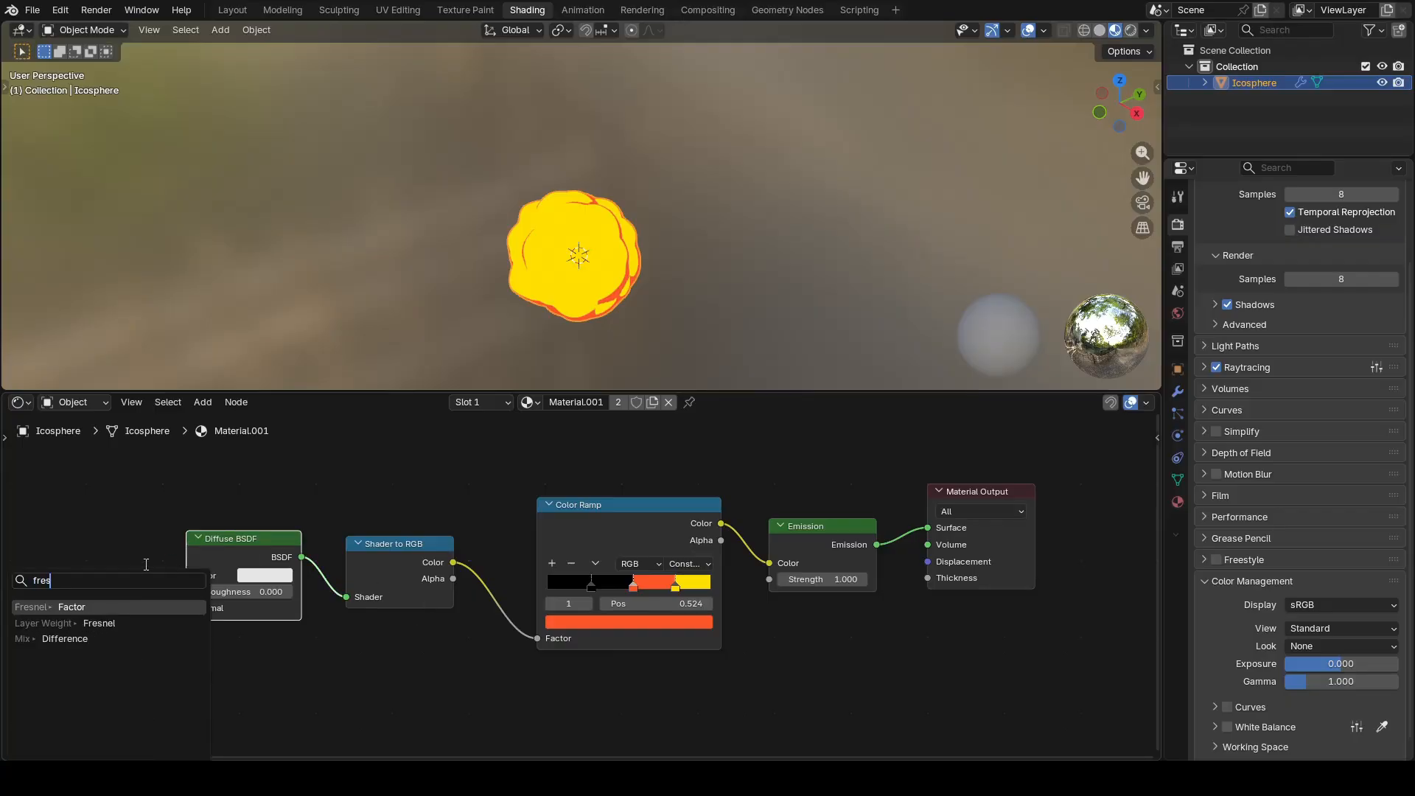
pyautogui.click(119, 608)
pyautogui.click(144, 604)
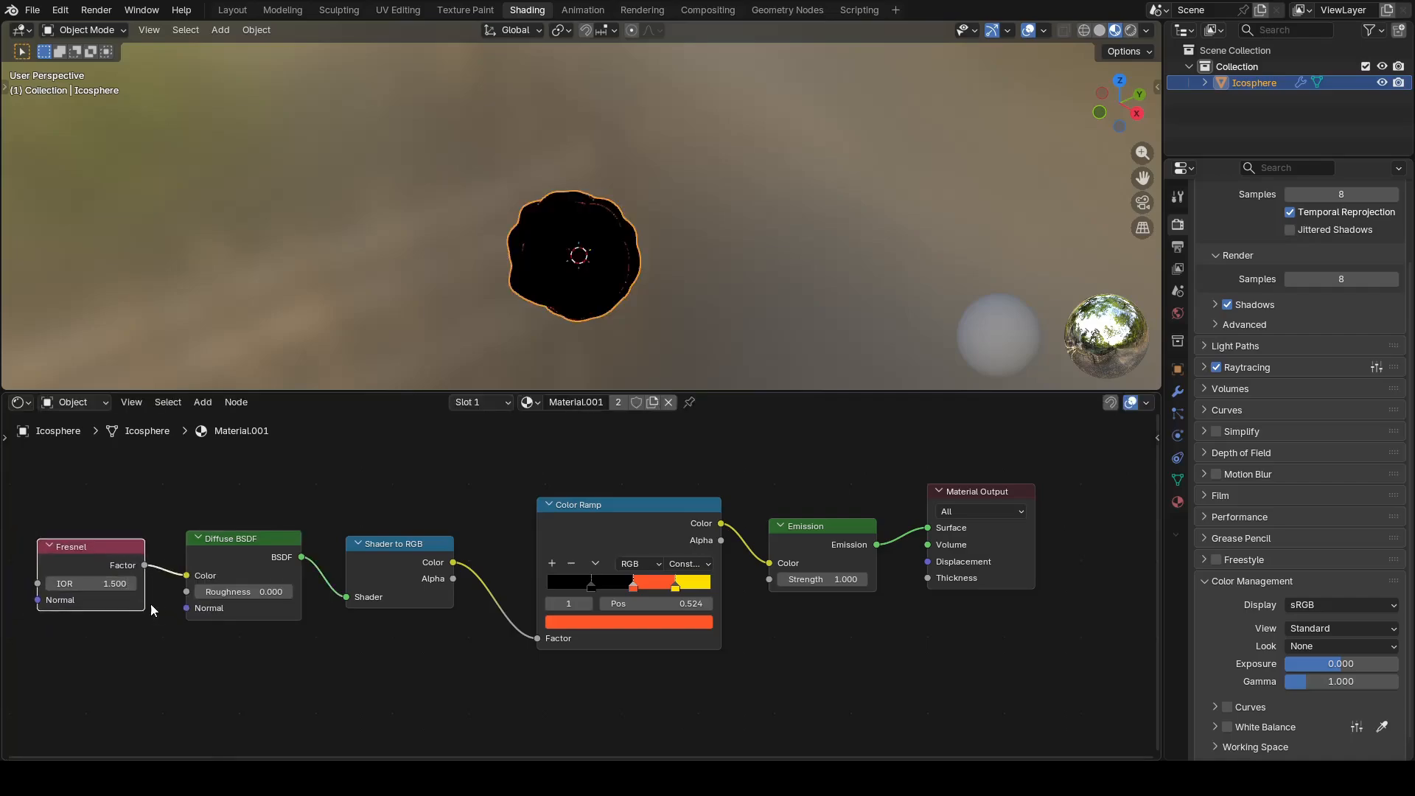
# Step: Raise the Fresnel node's IOR to 15
pyautogui.moveTo(117, 586); pyautogui.dragTo(272, 586)
pyautogui.moveTo(529, 330)
pyautogui.mouseDown(button='middle')
pyautogui.moveTo(716, 280)
pyautogui.moveTo(441, 280)
pyautogui.moveTo(512, 291)
pyautogui.mouseUp(button='middle')
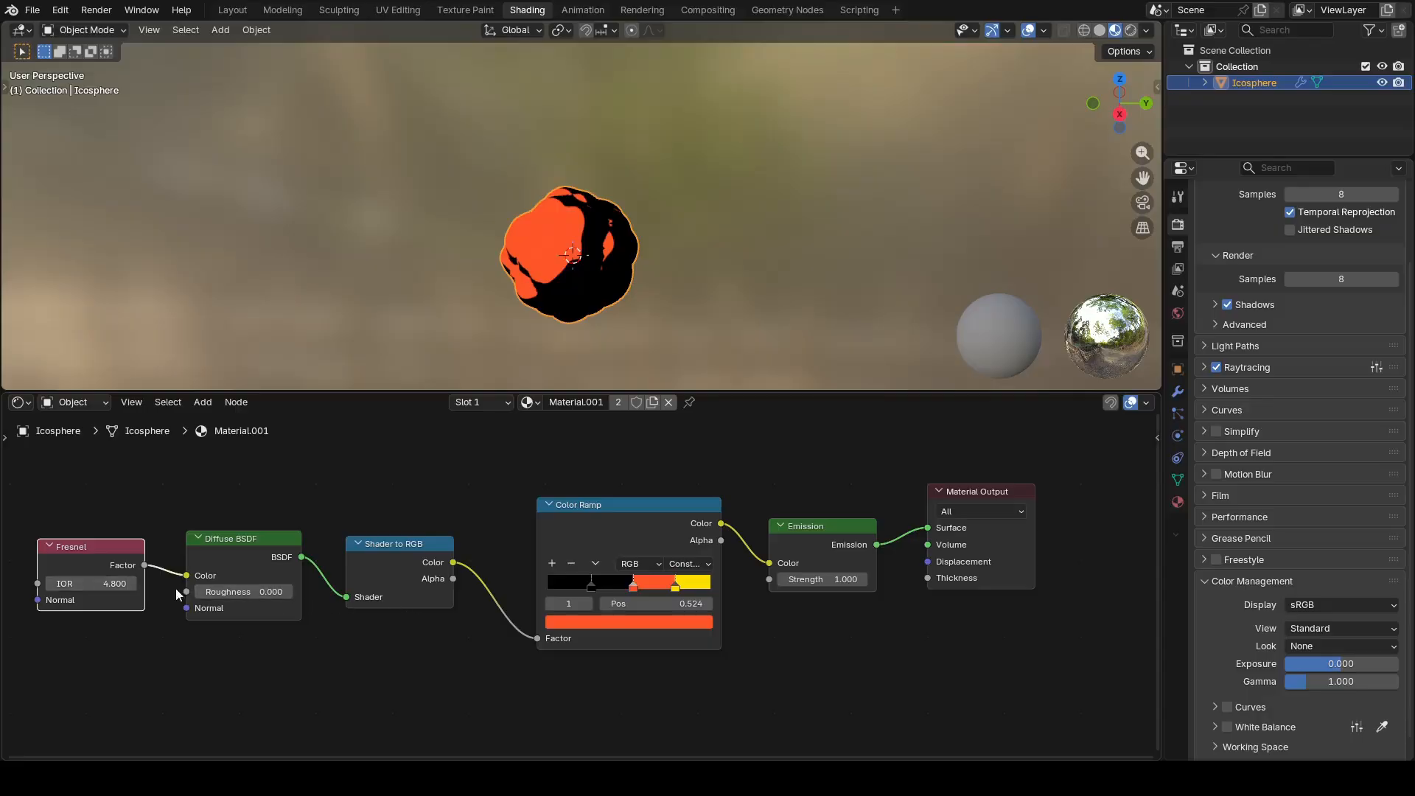
pyautogui.moveTo(99, 583)
pyautogui.mouseDown()
pyautogui.moveTo(44, 583)
pyautogui.moveTo(136, 584)
pyautogui.mouseUp()
pyautogui.scroll(3, 135, 516)
pyautogui.scroll(2, 203, 613)
pyautogui.moveTo(123, 646); pyautogui.dragTo(200, 652, button='middle')
# Step: Add a Sun light to the scene and move it up along the Z axis, above the icosphere
pyautogui.hotkey('shift', 'a')
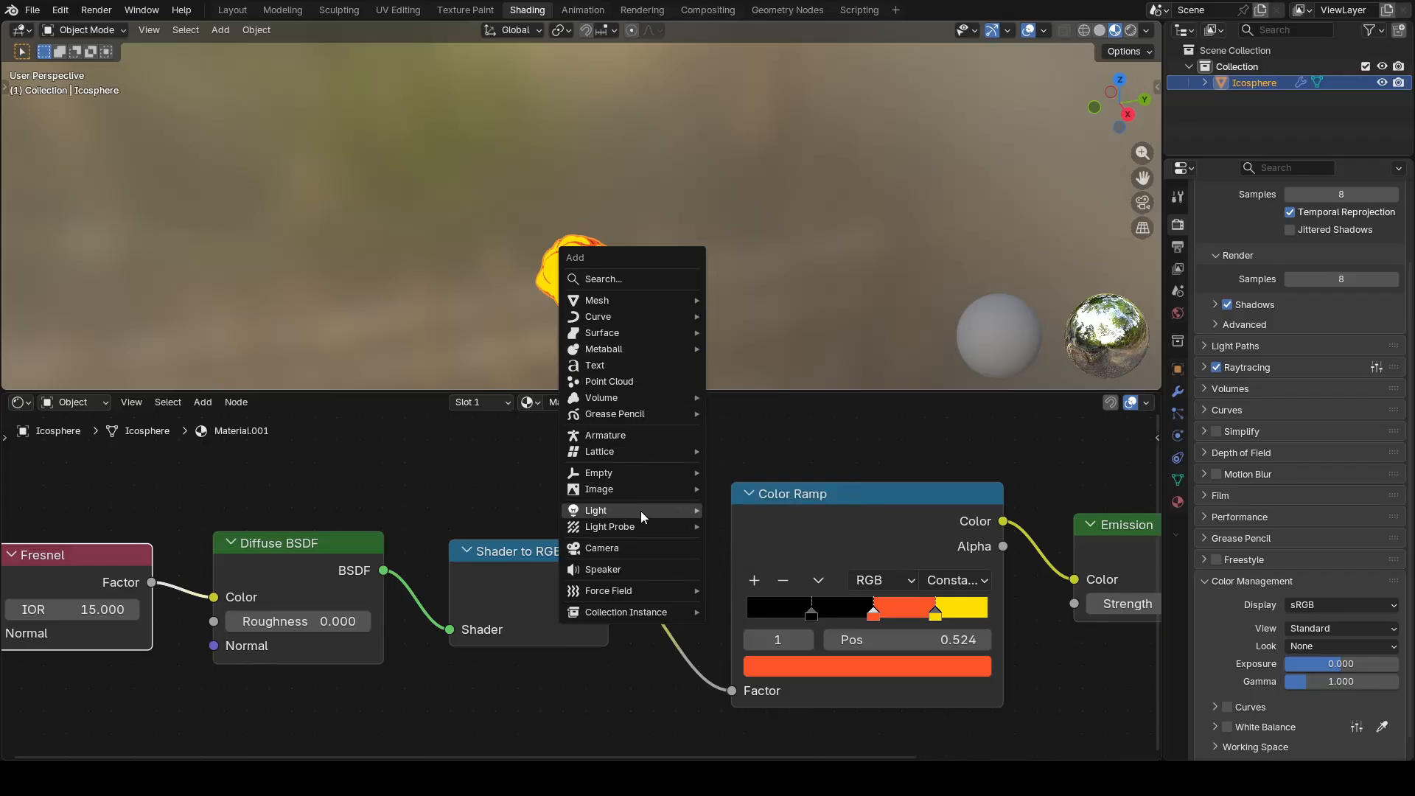
pyautogui.moveTo(639, 510)
pyautogui.click(742, 529)
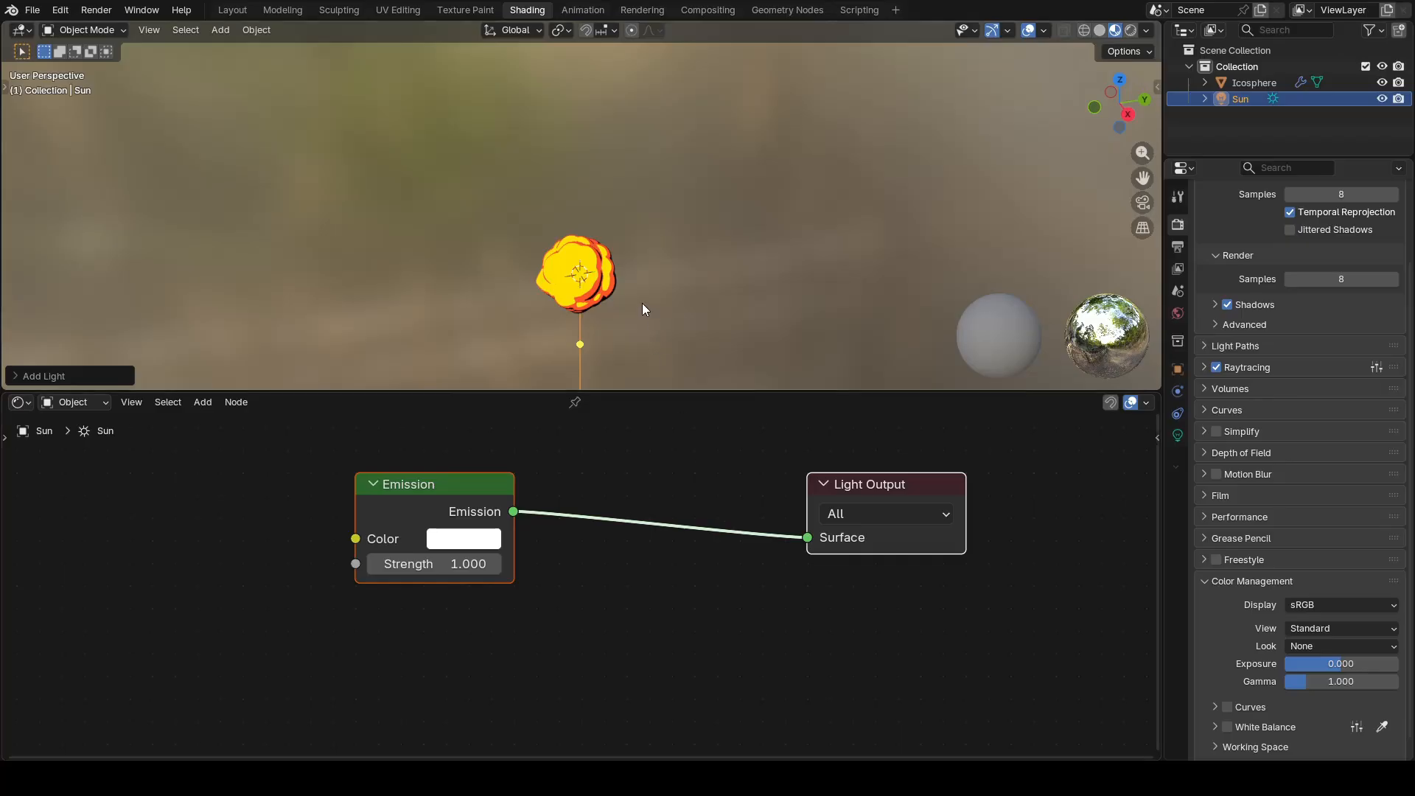
pyautogui.press('g')
pyautogui.press('z')
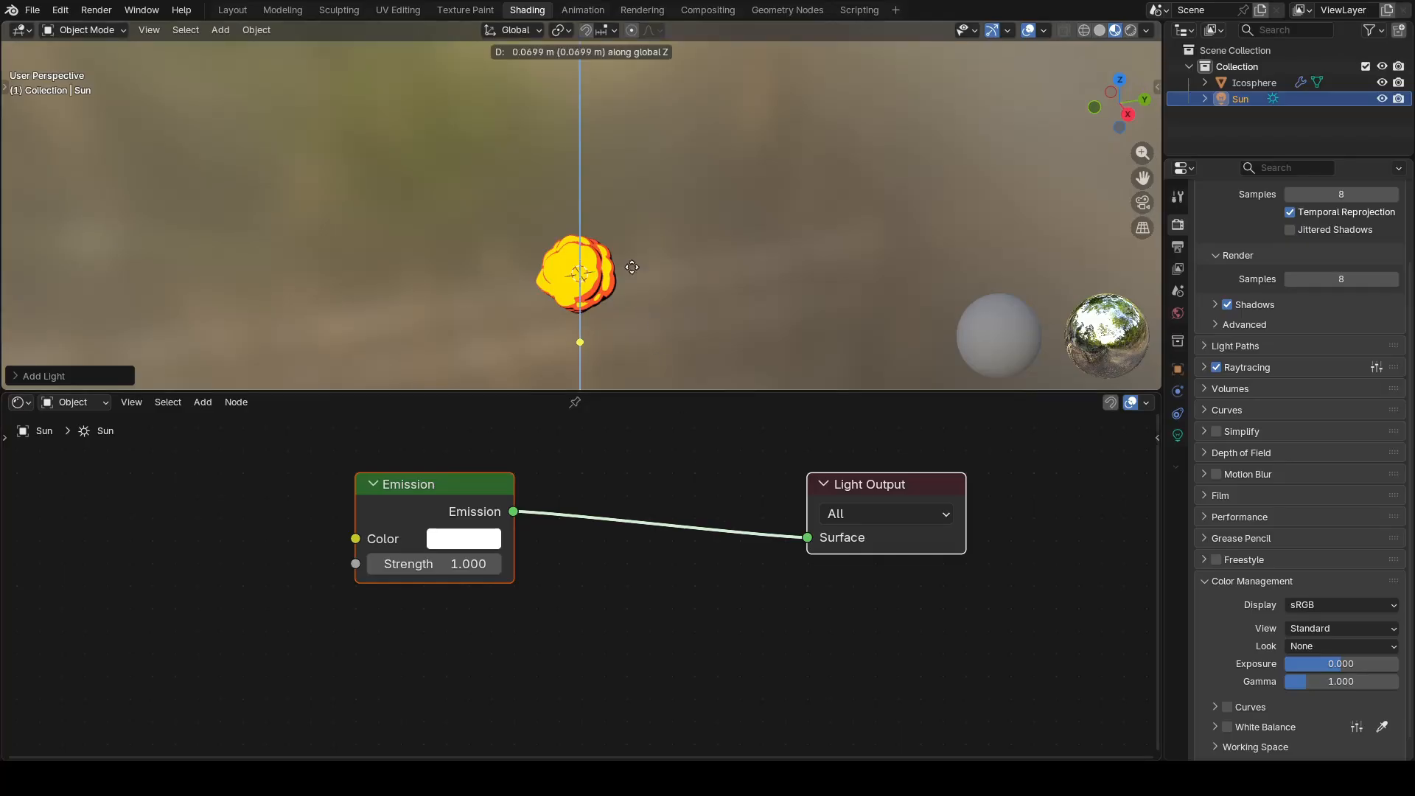
pyautogui.click(633, 104)
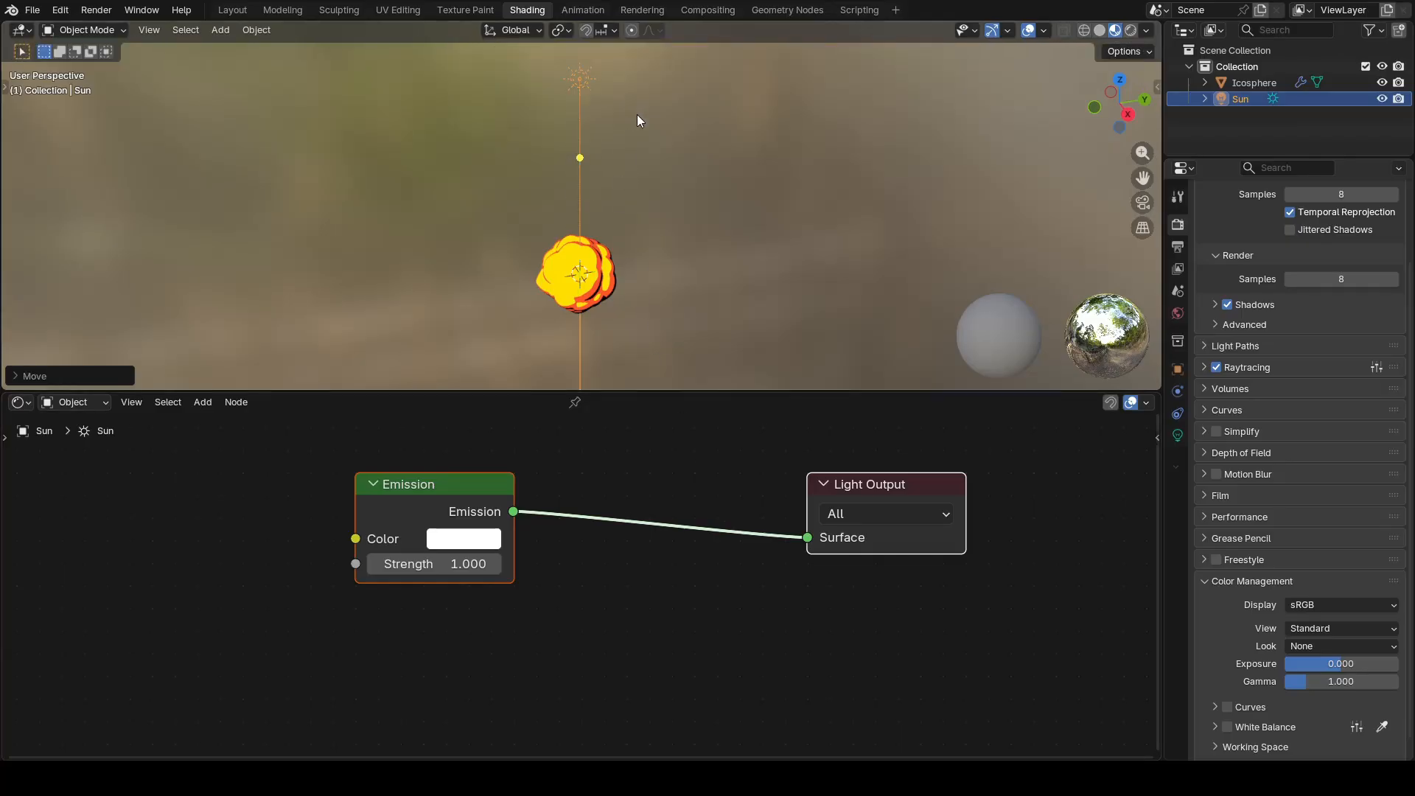
# Step: Rotate the Sun light about the global Y axis so its beam points diagonally downward
pyautogui.press('r')
pyautogui.press('y')
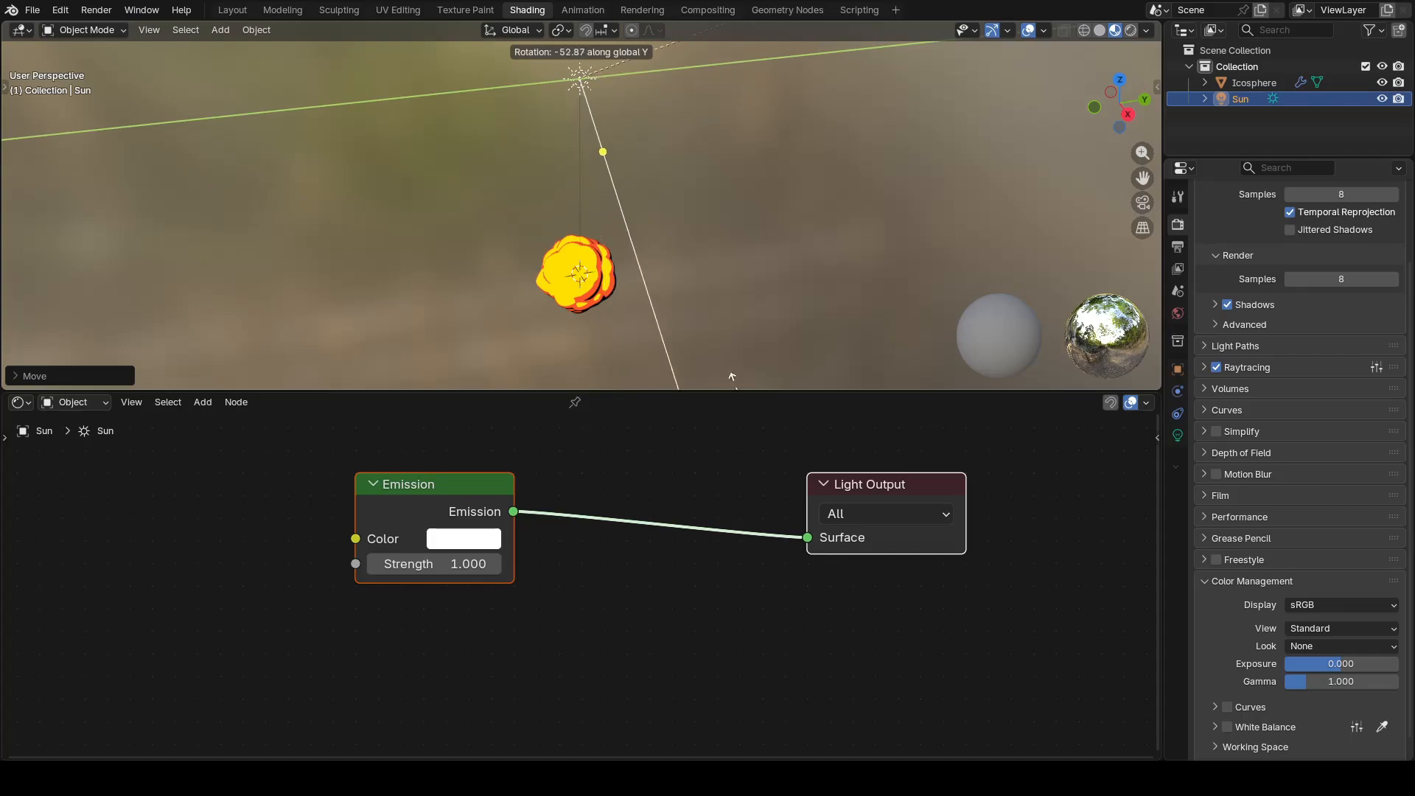
pyautogui.click(661, 345)
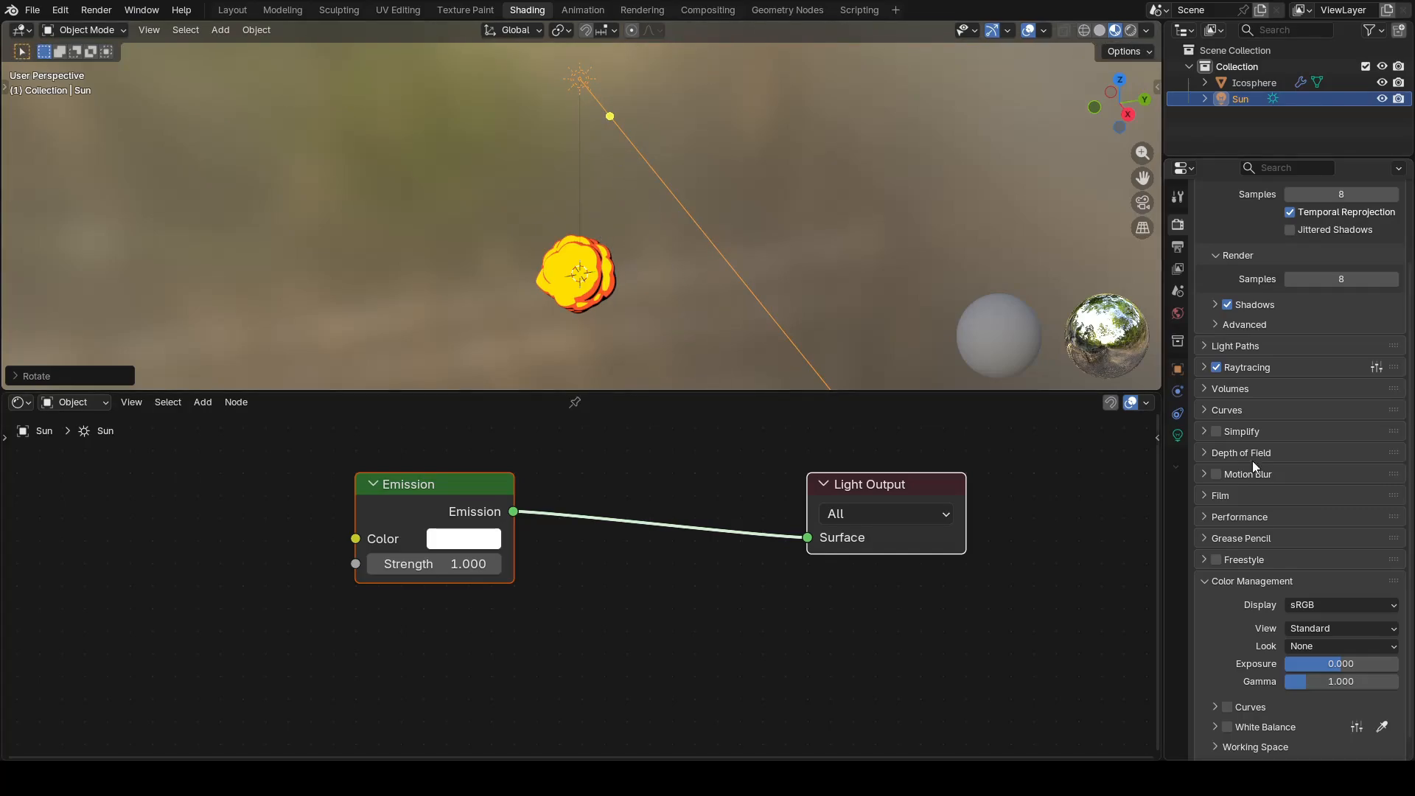
# Step: Set the Sun light's strength to 5 in its light data properties
pyautogui.click(1176, 441)
pyautogui.click(1304, 361)
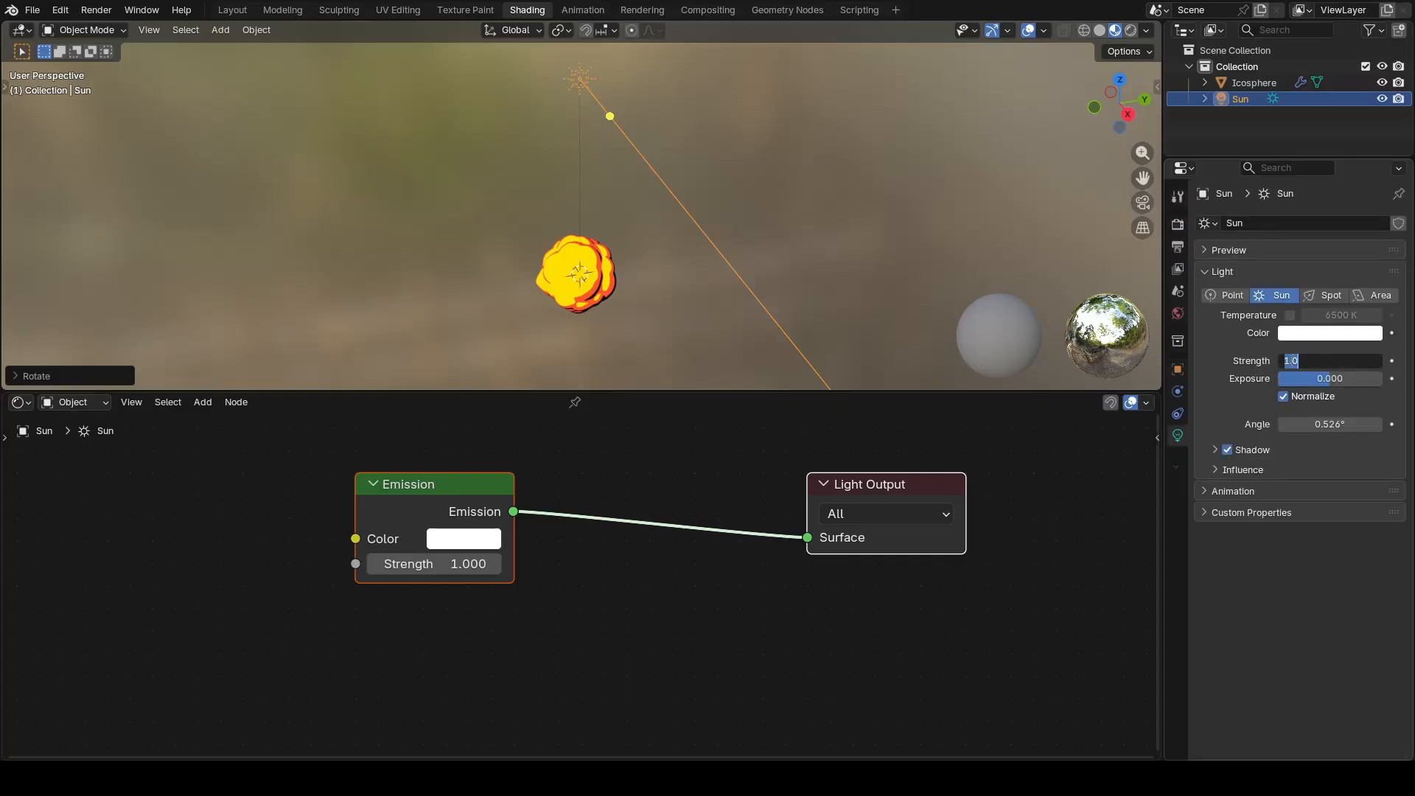
pyautogui.write('5')
pyautogui.press('Return')
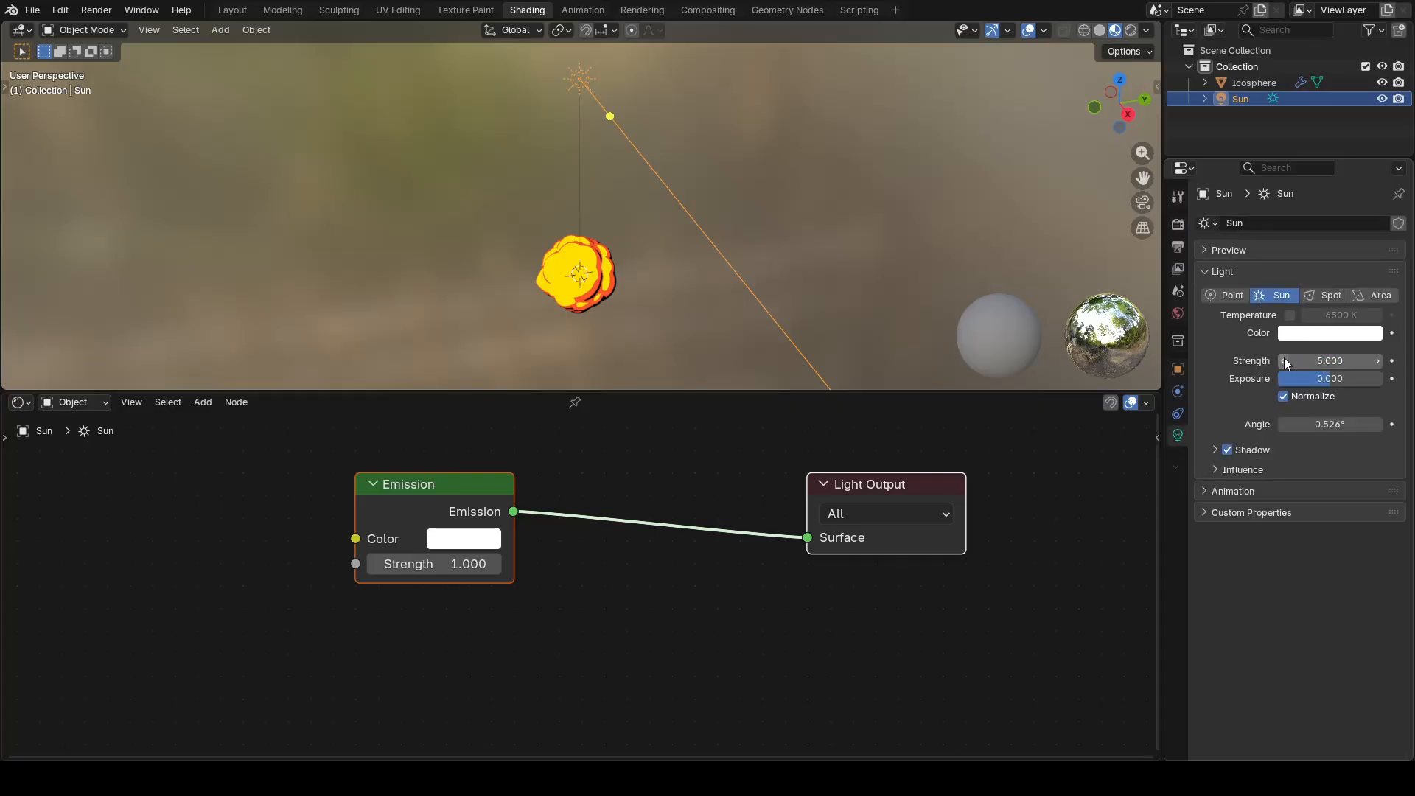
pyautogui.keyDown('shift'); pyautogui.moveTo(728, 154); pyautogui.dragTo(732, 218, button='middle'); pyautogui.keyUp('shift')
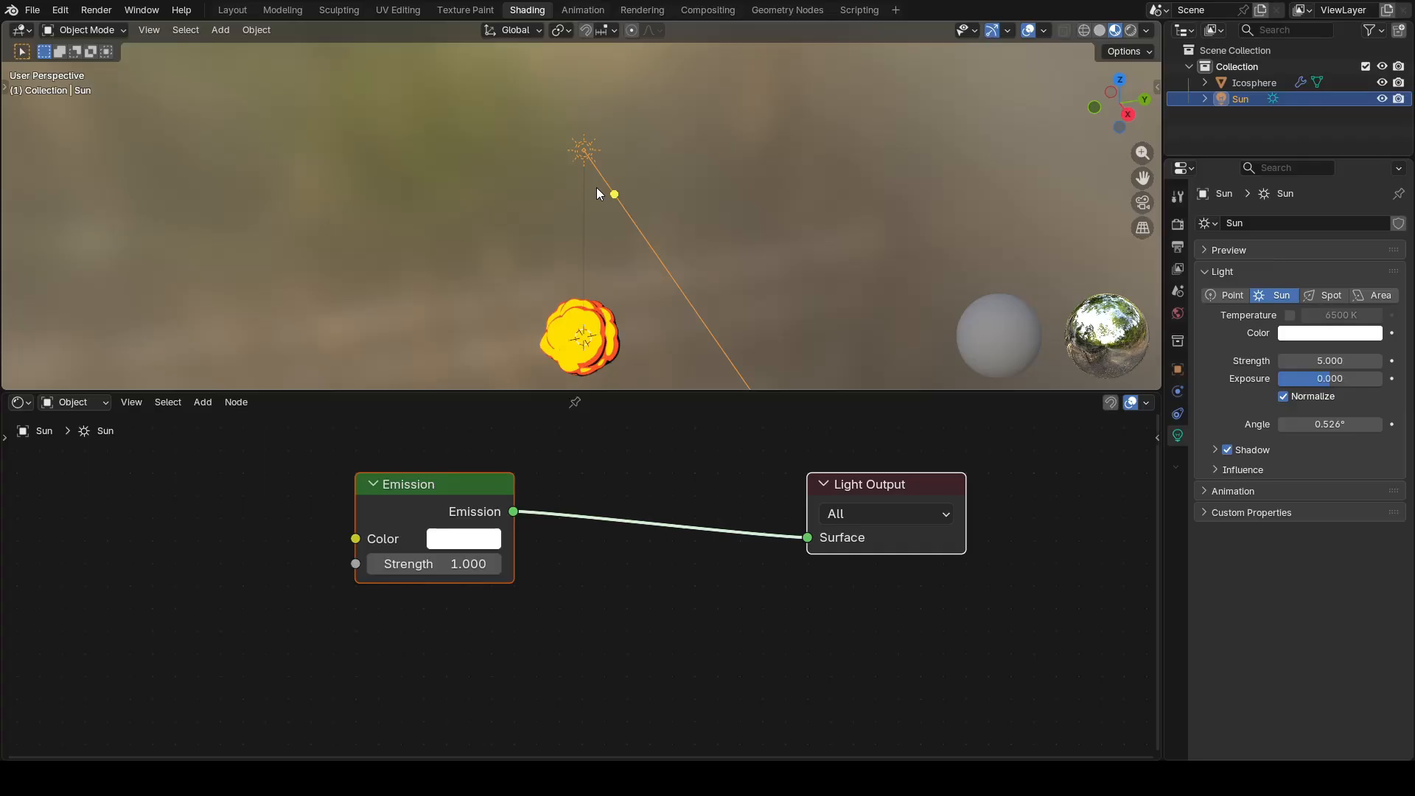
# Step: Duplicate the Sun light and move the copy about 4 m along the global X axis
pyautogui.hotkey('shift', 'd')
pyautogui.press('x')
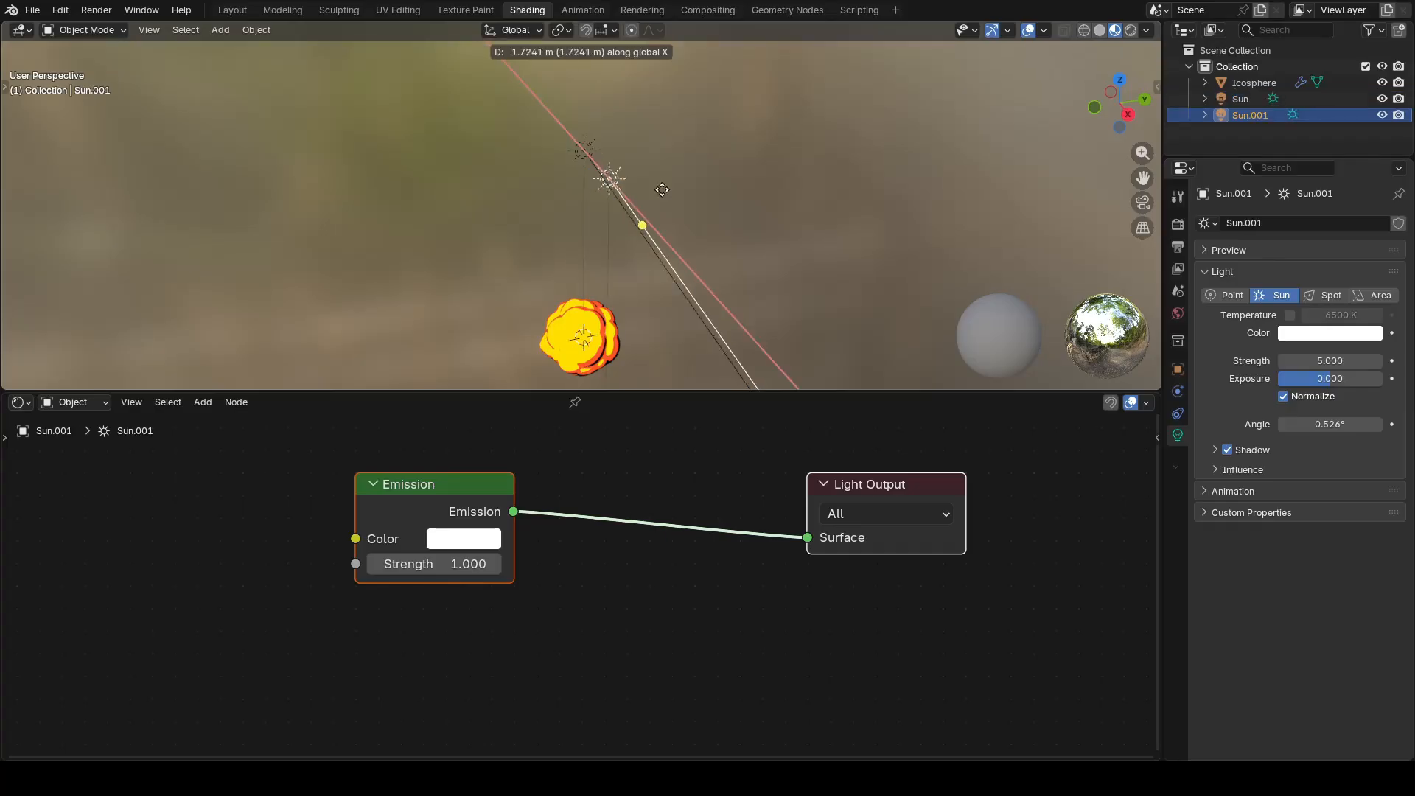
pyautogui.click(747, 187)
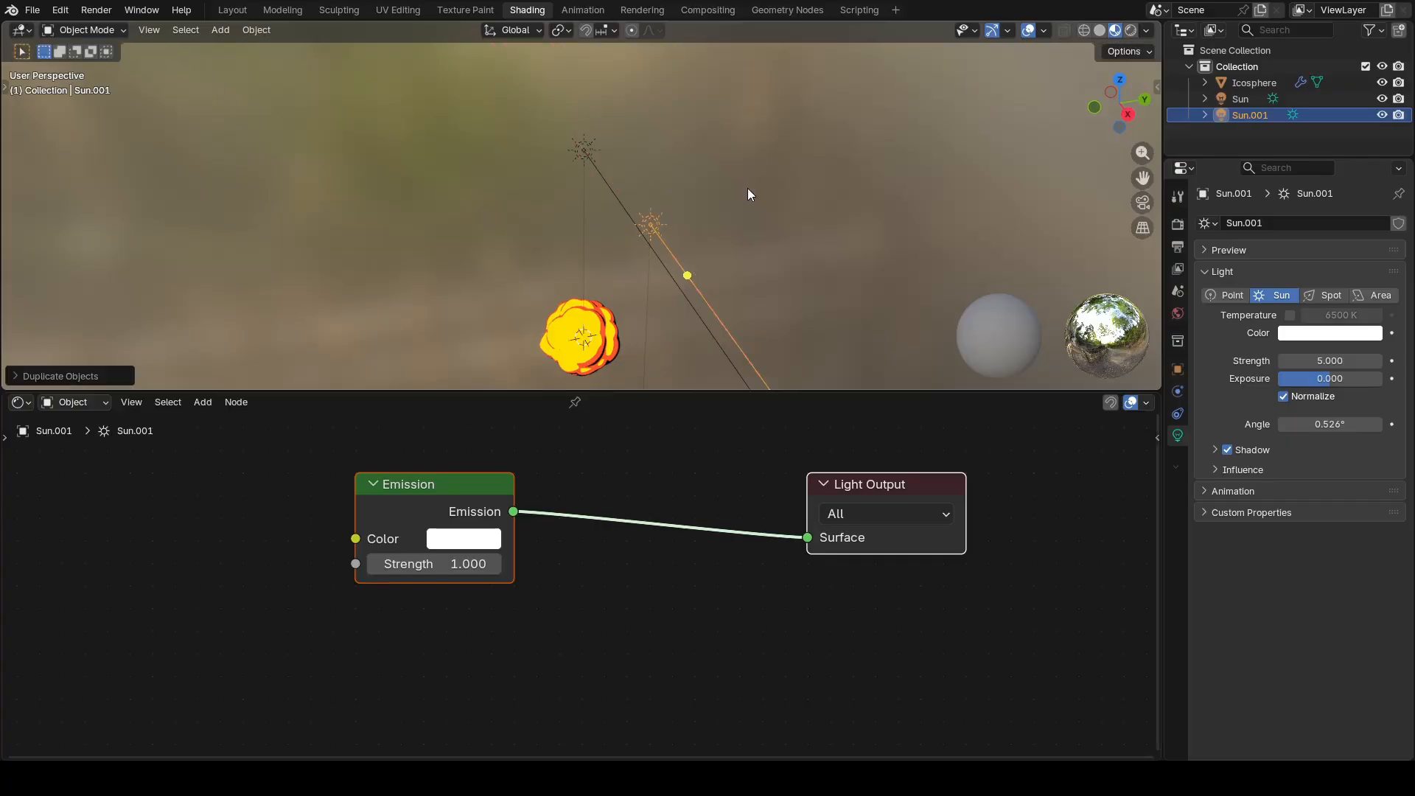
# Step: Rotate the duplicated Sun about the global Y axis to about 50°, aiming its beam diagonally down towards the icosphere's side
pyautogui.moveTo(673, 293); pyautogui.dragTo(645, 231, button='middle')
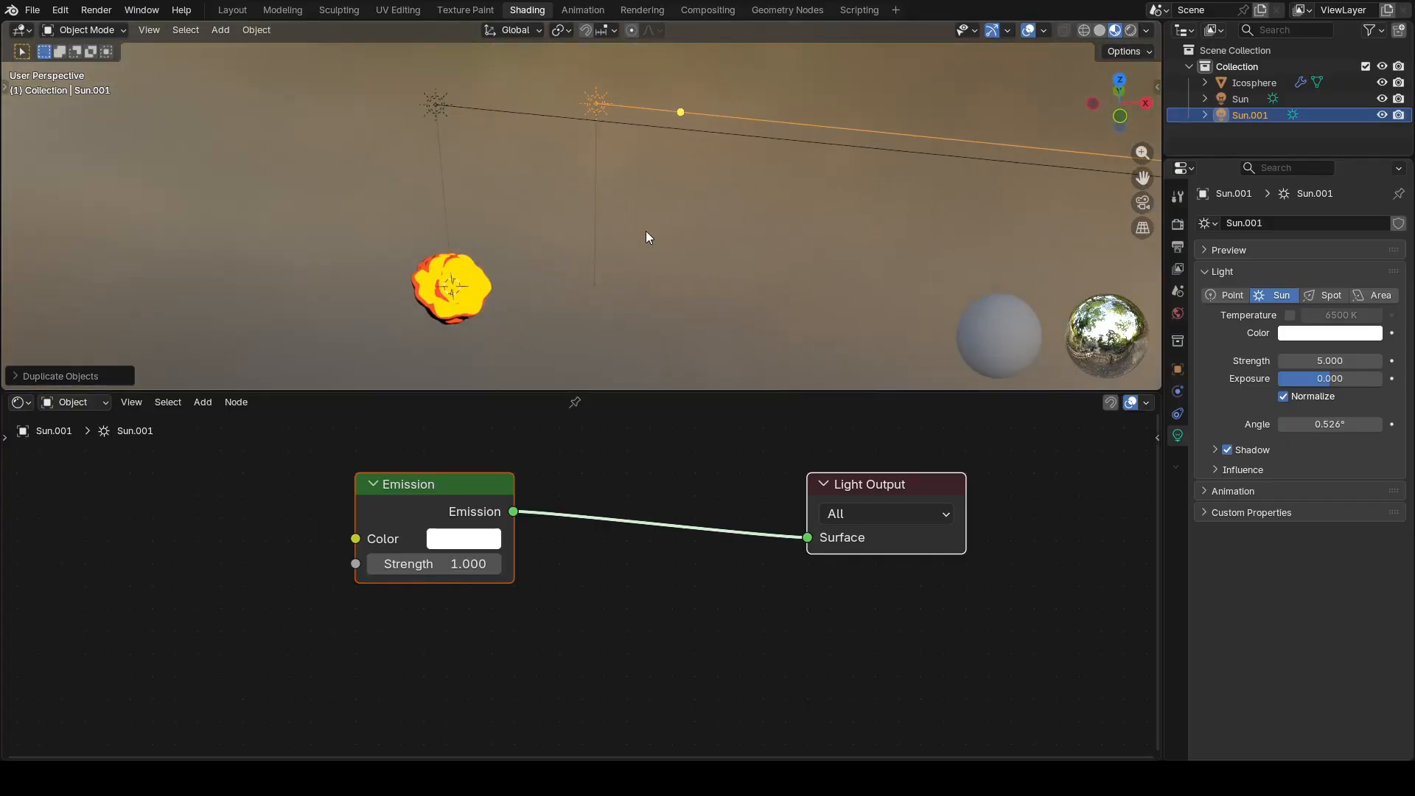
pyautogui.press('r')
pyautogui.press('y')
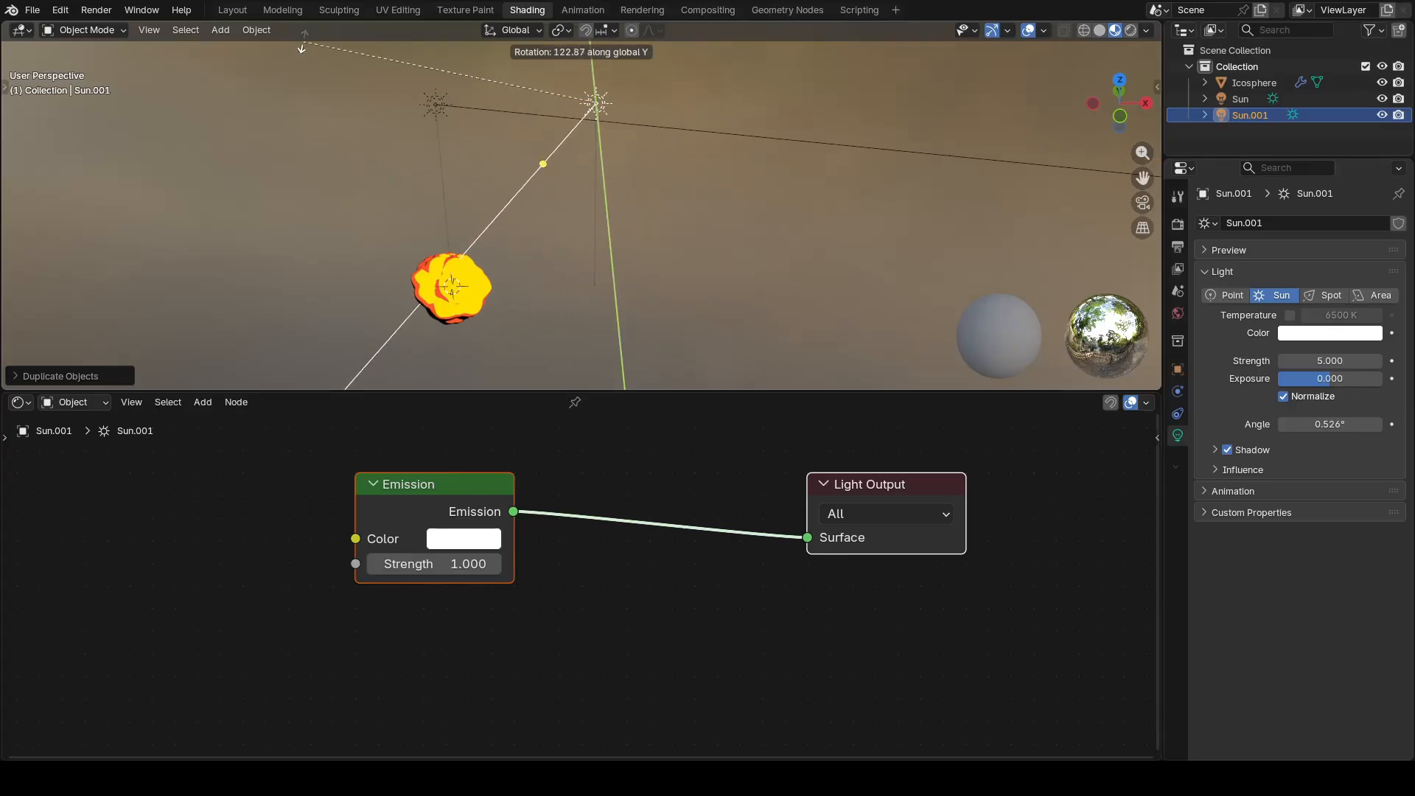
pyautogui.click(347, 383)
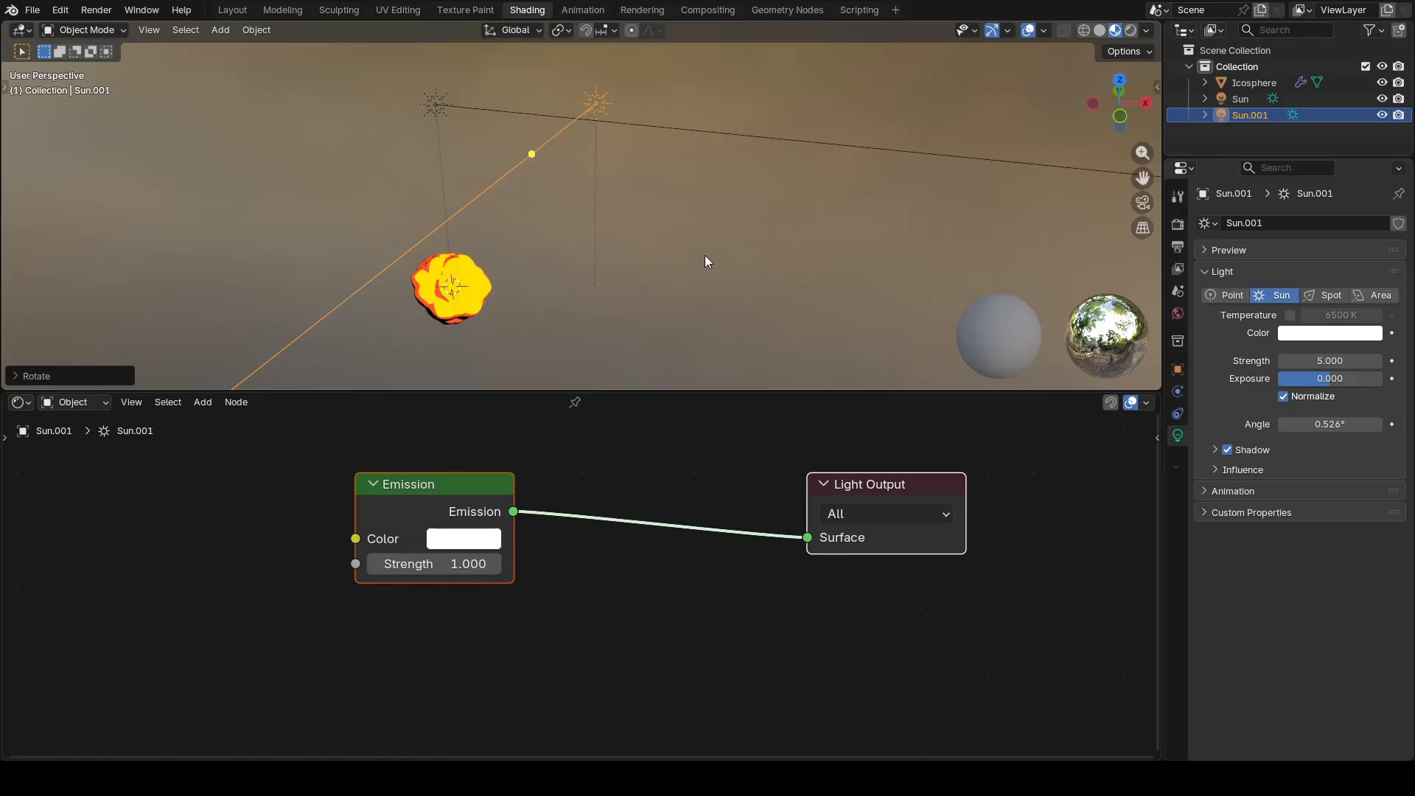
# Step: Switch the viewport to rendered shading, examine the icosphere lit by both Sun lights up close, and deselect everything
pyautogui.click(1132, 31)
pyautogui.moveTo(590, 232)
pyautogui.mouseDown(button='middle')
pyautogui.moveTo(492, 268)
pyautogui.moveTo(603, 285)
pyautogui.moveTo(612, 301)
pyautogui.moveTo(459, 237)
pyautogui.moveTo(665, 269)
pyautogui.moveTo(550, 266)
pyautogui.moveTo(597, 243)
pyautogui.moveTo(729, 283)
pyautogui.moveTo(730, 253)
pyautogui.mouseUp(button='middle')
pyautogui.scroll(2, 665, 271)
pyautogui.click(665, 271)
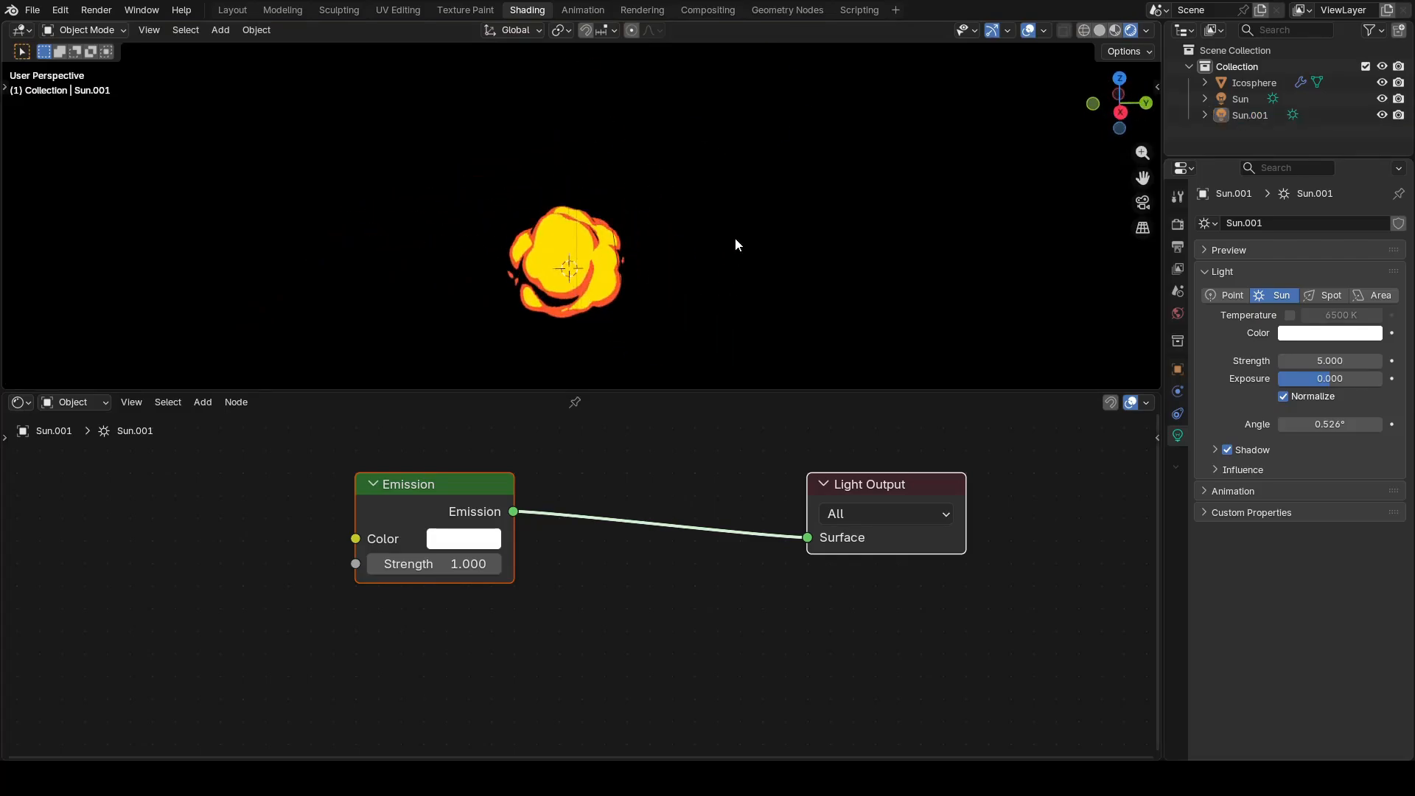
# Step: Open the icosphere's node tree in the Geometry Nodes workspace and show the viewport in material preview
pyautogui.click(784, 9)
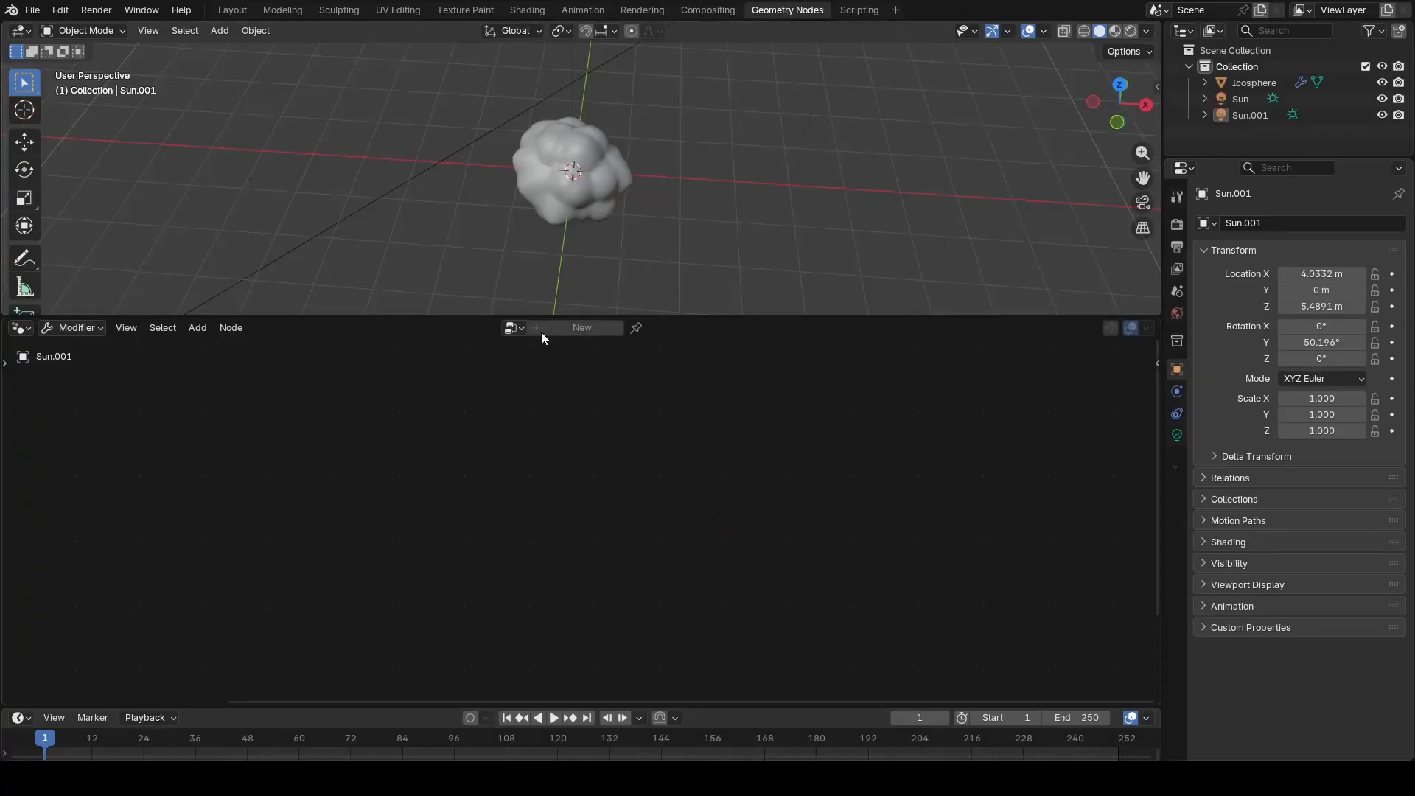
pyautogui.click(587, 180)
pyautogui.moveTo(568, 479); pyautogui.dragTo(613, 511, button='middle')
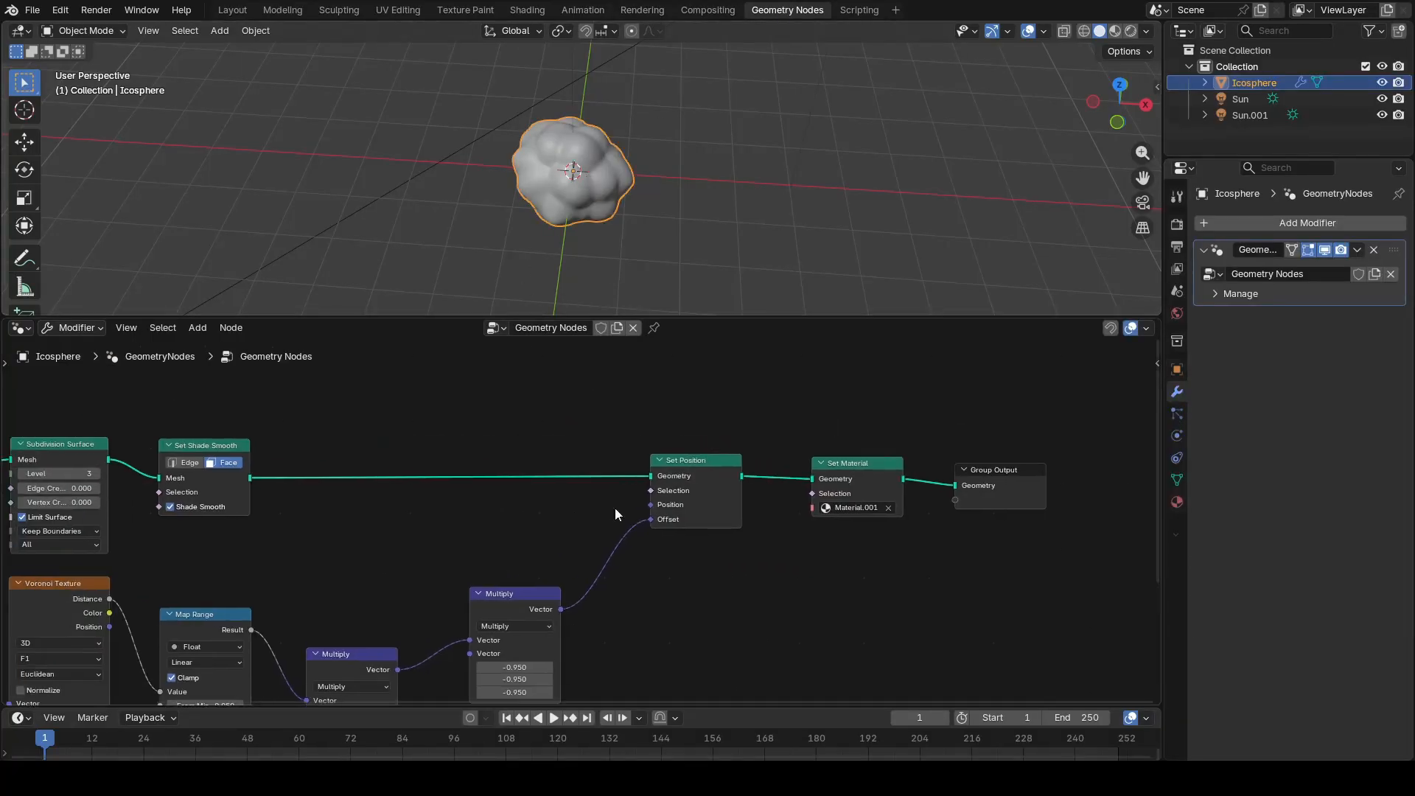
pyautogui.click(1113, 31)
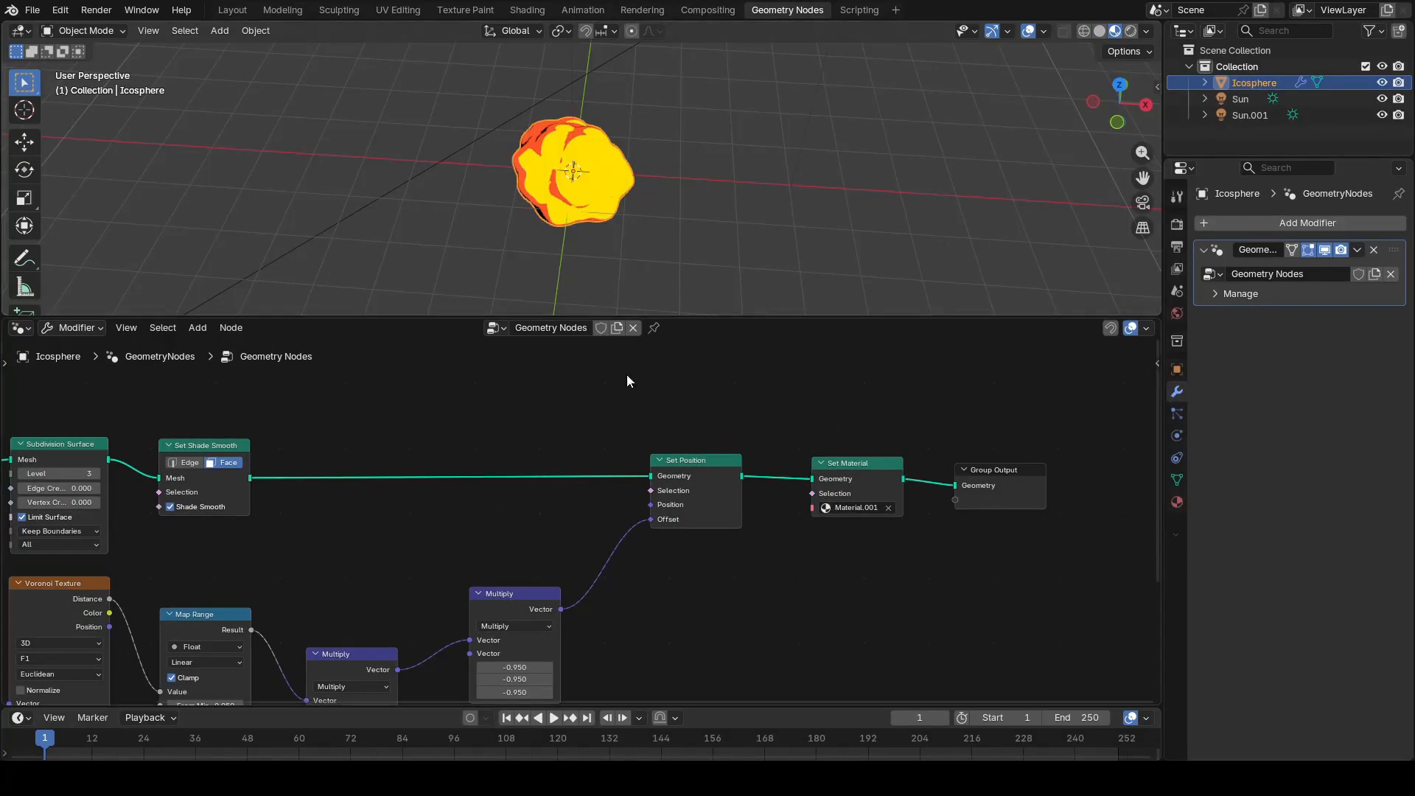
# Step: Add a Position node in the empty area before the Voronoi Texture node
pyautogui.scroll(-3, 497, 537)
pyautogui.moveTo(437, 546); pyautogui.dragTo(497, 490, button='middle')
pyautogui.scroll(8, 429, 531)
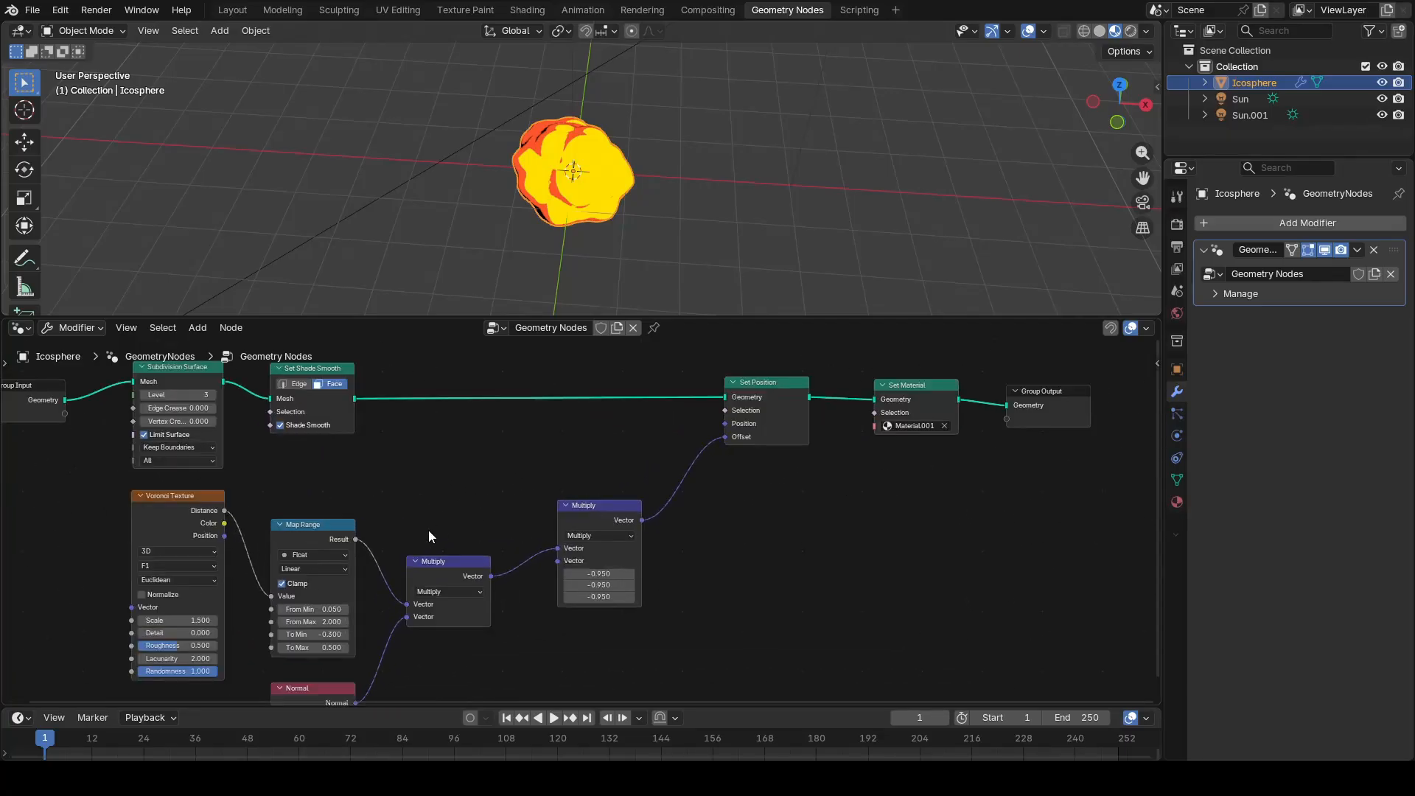
pyautogui.moveTo(406, 479); pyautogui.dragTo(646, 573, button='middle')
pyautogui.moveTo(374, 547); pyautogui.dragTo(602, 532, button='middle')
pyautogui.scroll(-5, 398, 558)
pyautogui.moveTo(360, 567); pyautogui.dragTo(505, 539, button='middle')
pyautogui.scroll(4, 316, 560)
pyautogui.scroll(2, 312, 577)
pyautogui.moveTo(313, 577); pyautogui.dragTo(574, 494, button='middle')
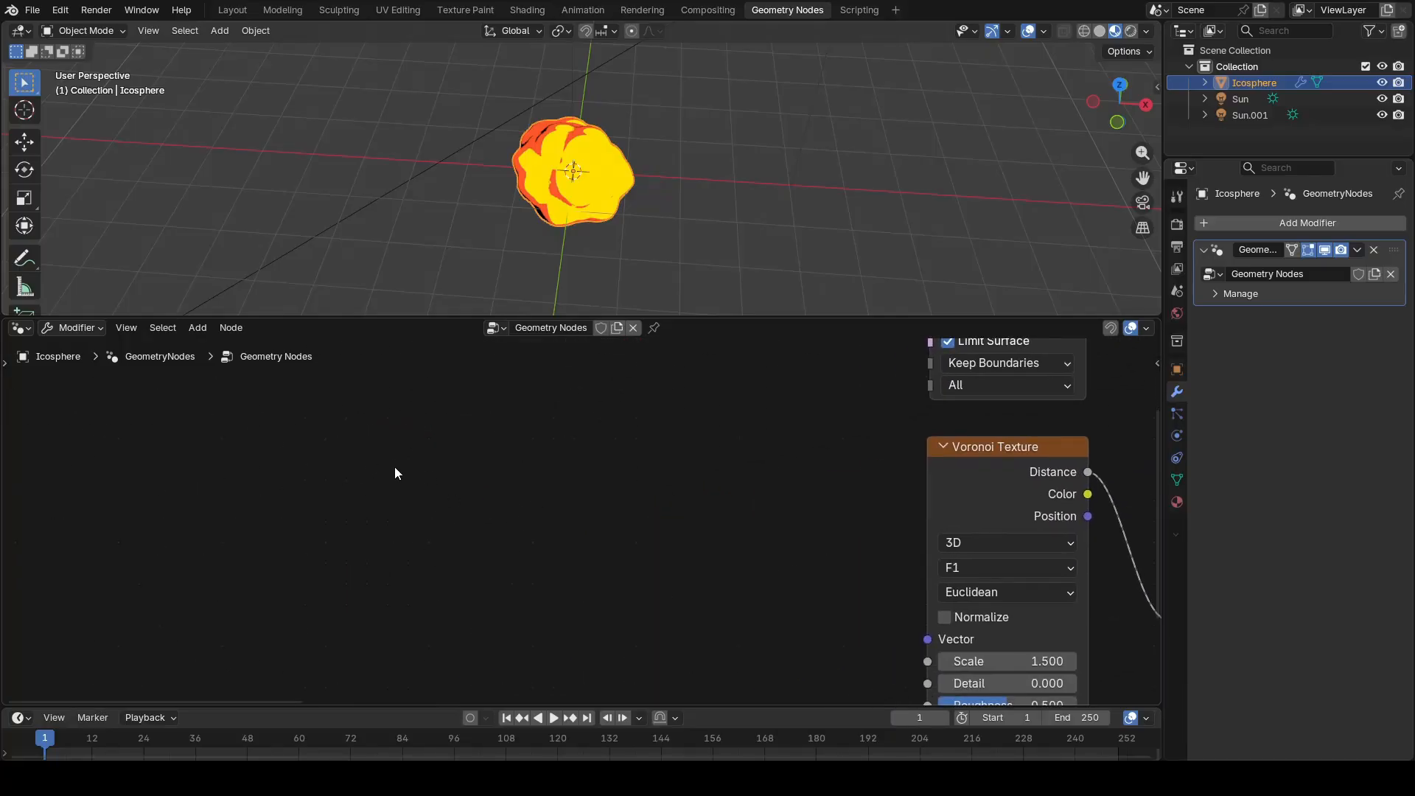
pyautogui.hotkey('shift', 'a')
pyautogui.click(375, 431)
pyautogui.write('posit')
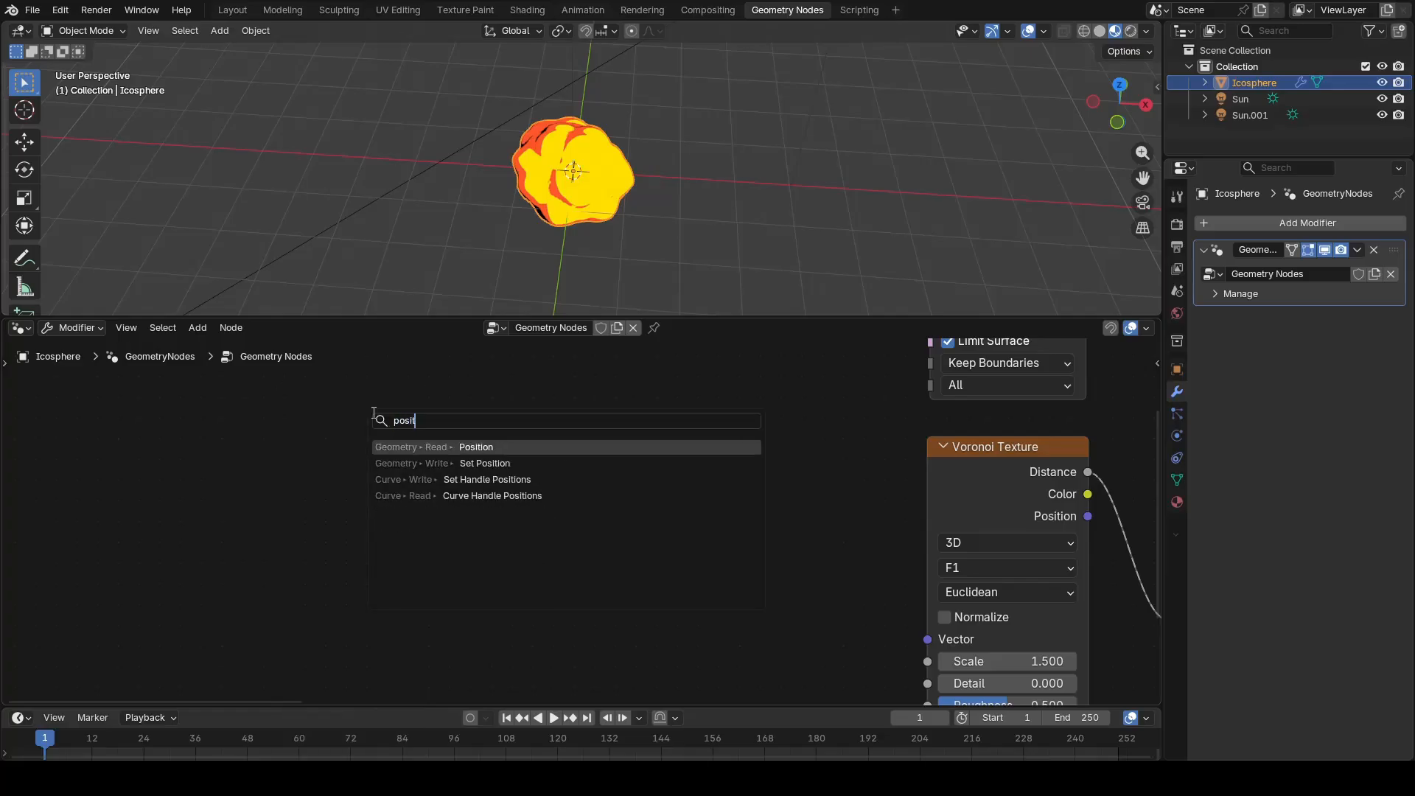
pyautogui.press('Return')
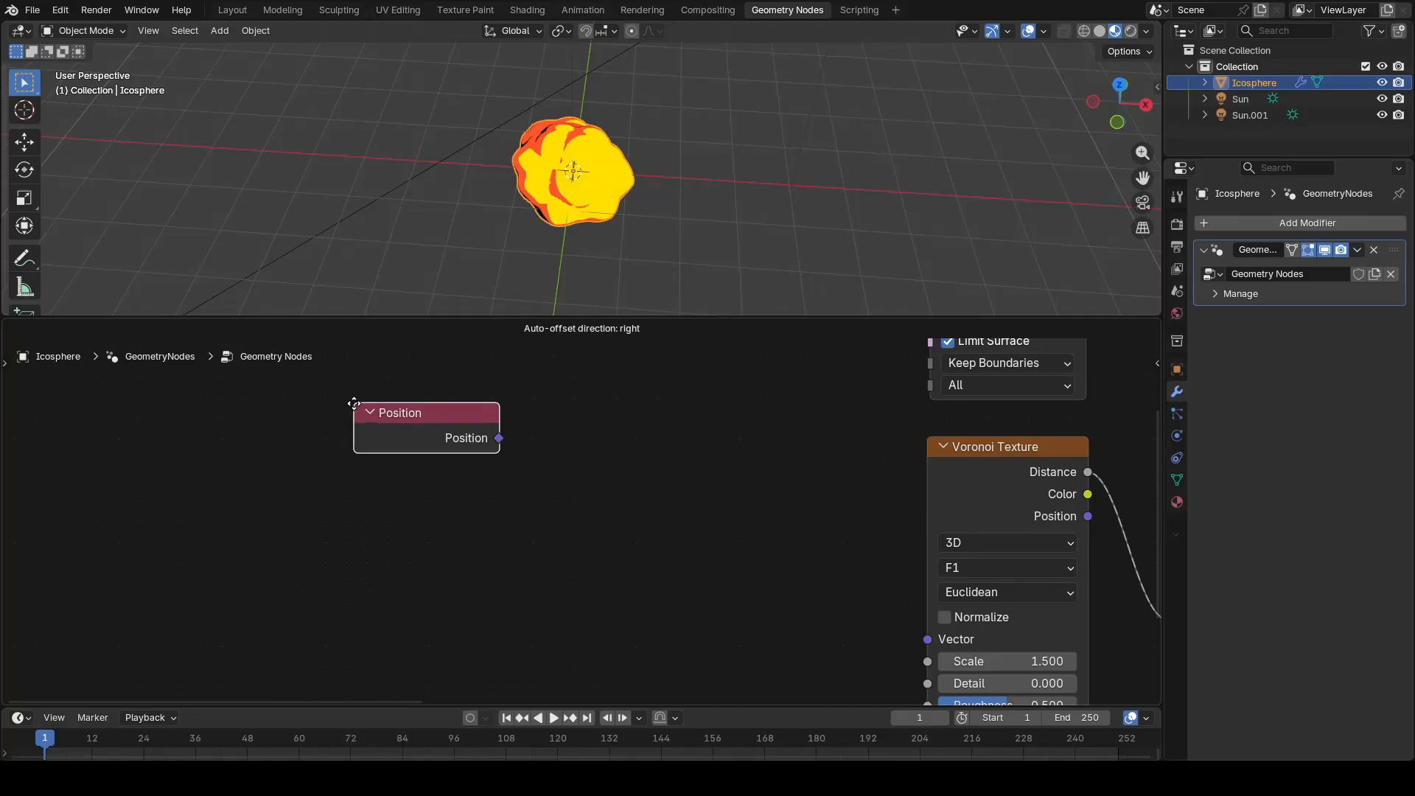
pyautogui.click(292, 526)
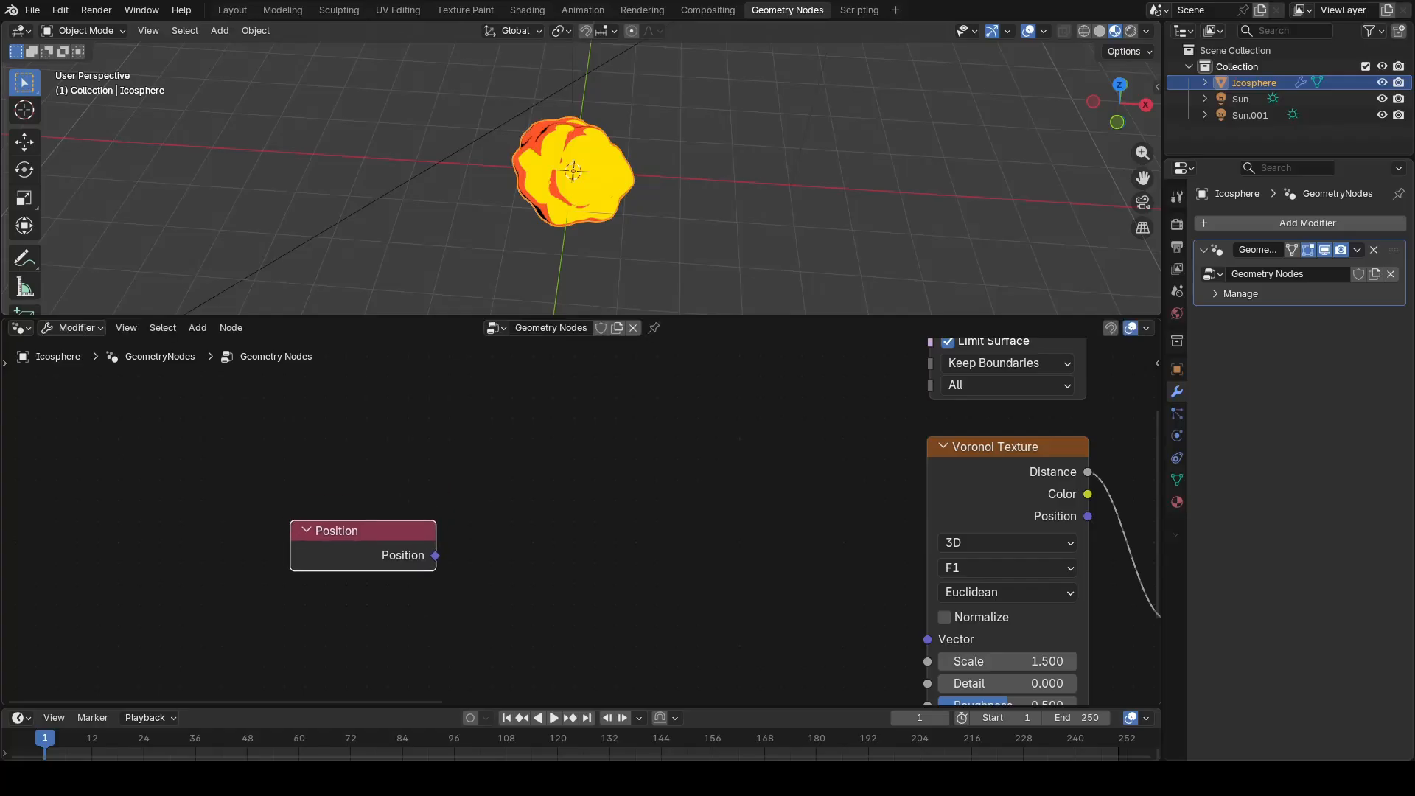
# Step: Add a Separate XYZ node and feed the Position output into its Vector input
pyautogui.hotkey('shift', 'a')
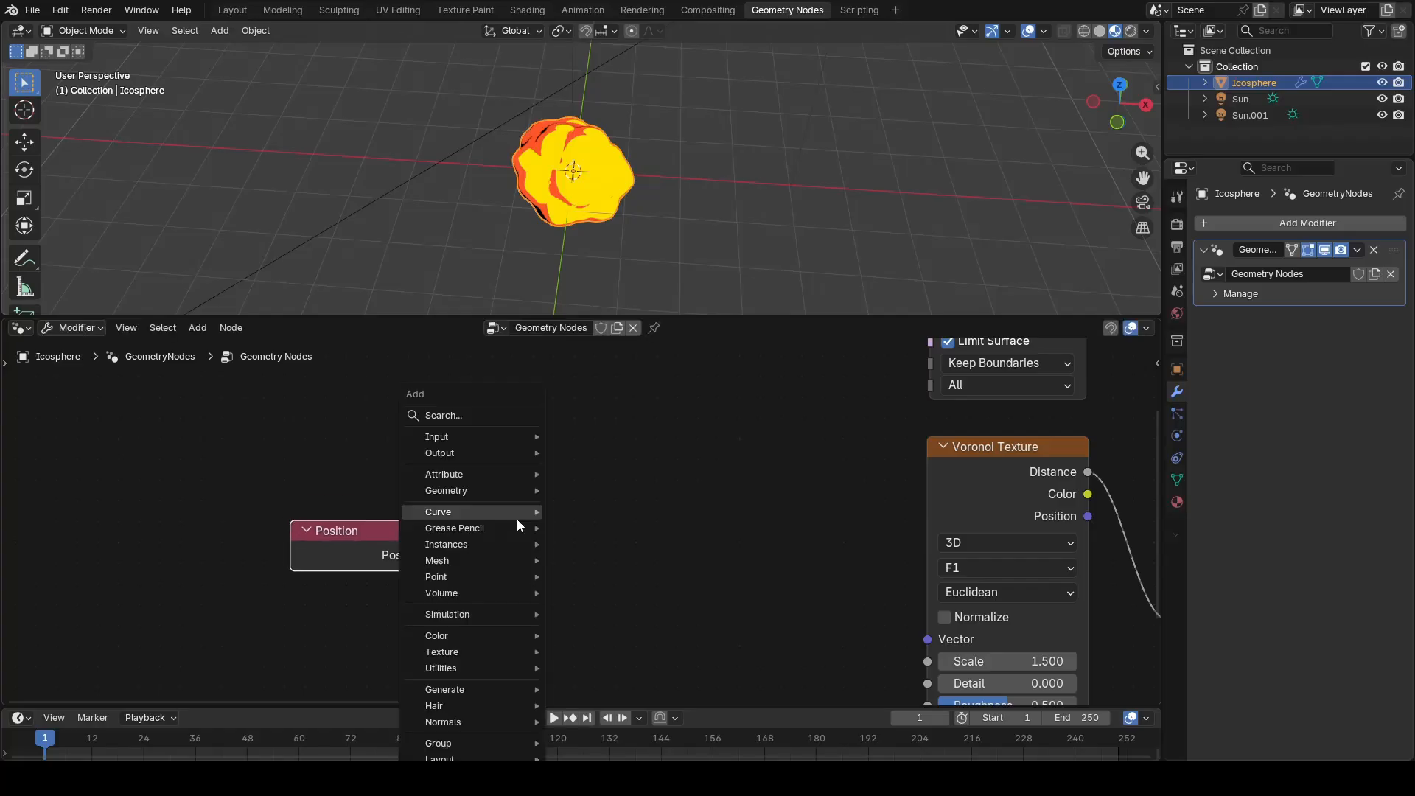
pyautogui.write('separa')
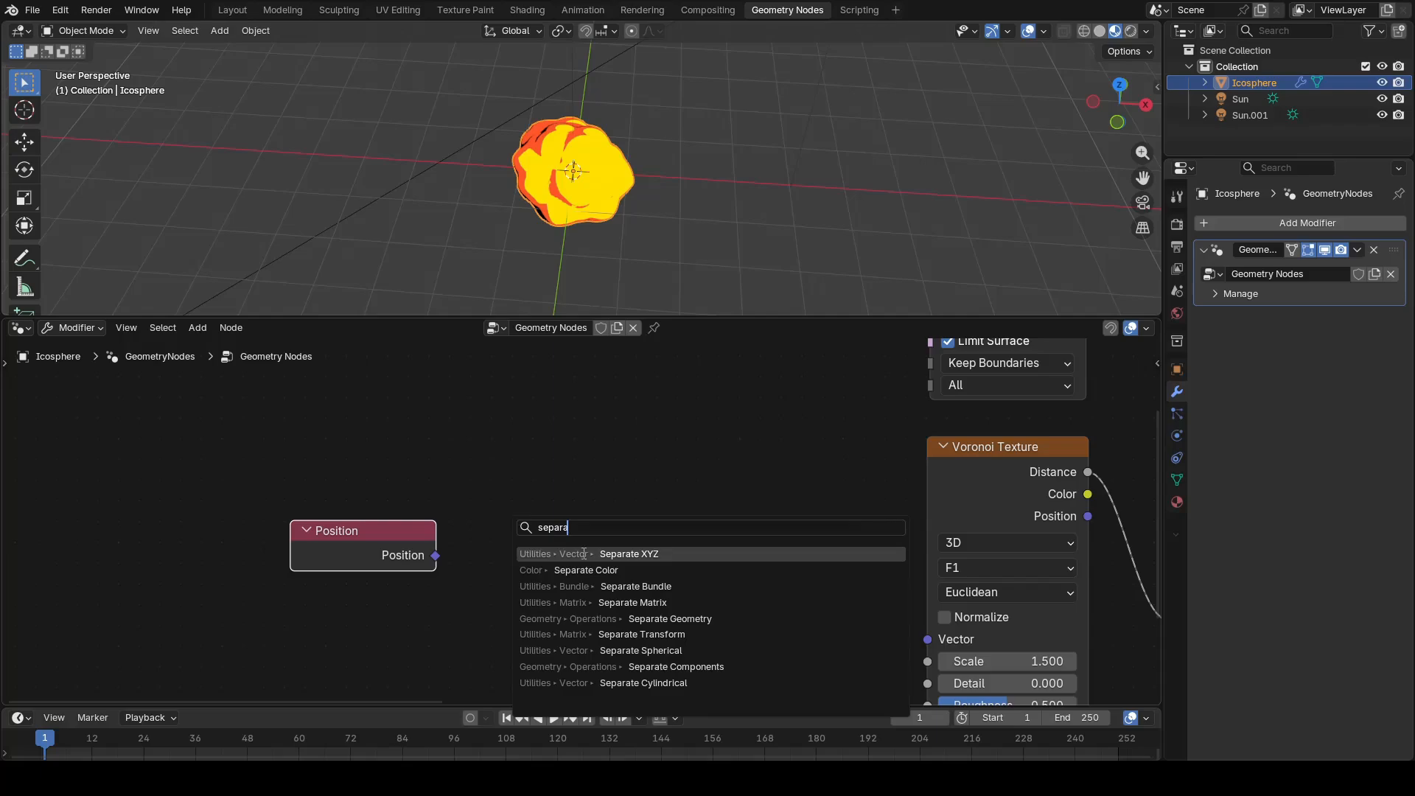
pyautogui.click(583, 554)
pyautogui.click(502, 469)
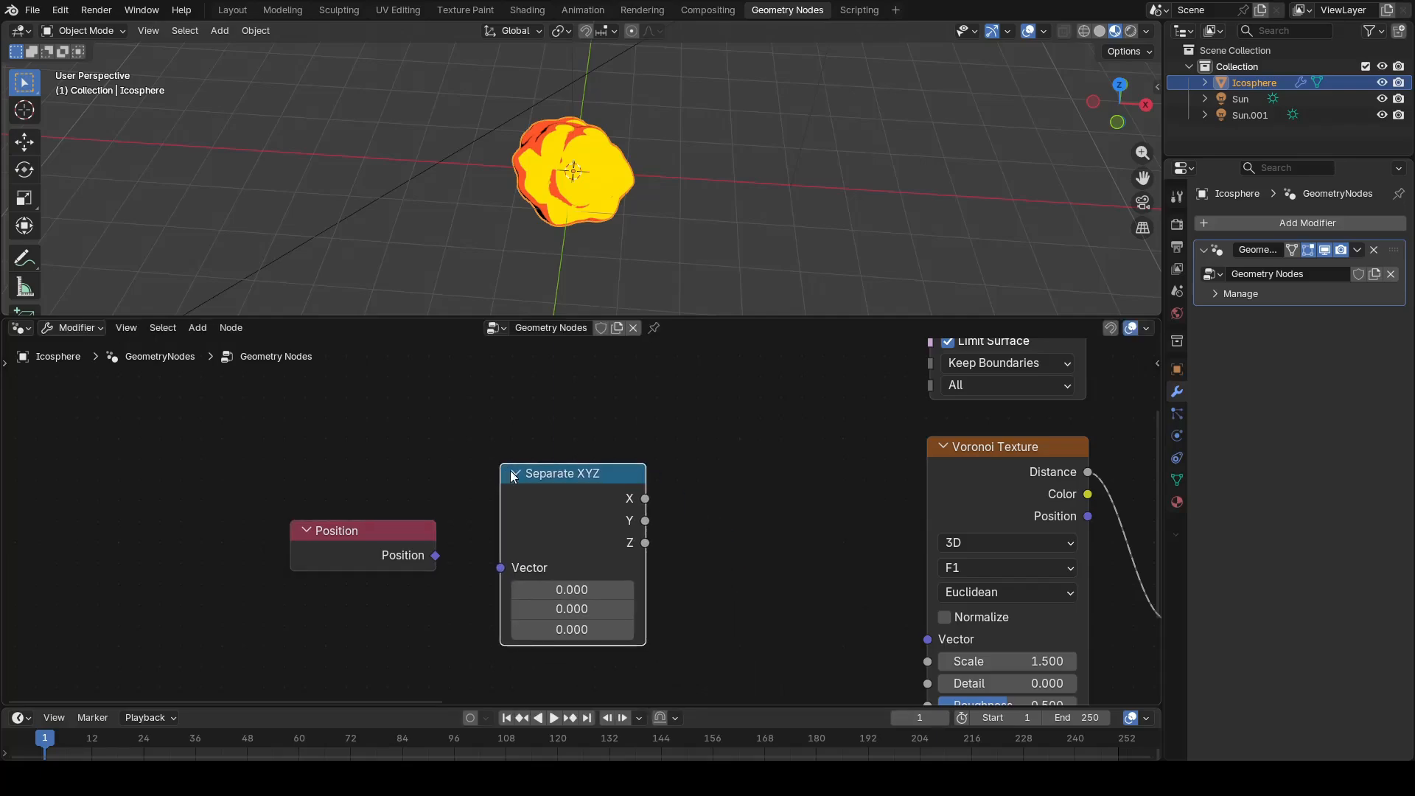
pyautogui.moveTo(438, 557); pyautogui.dragTo(504, 568)
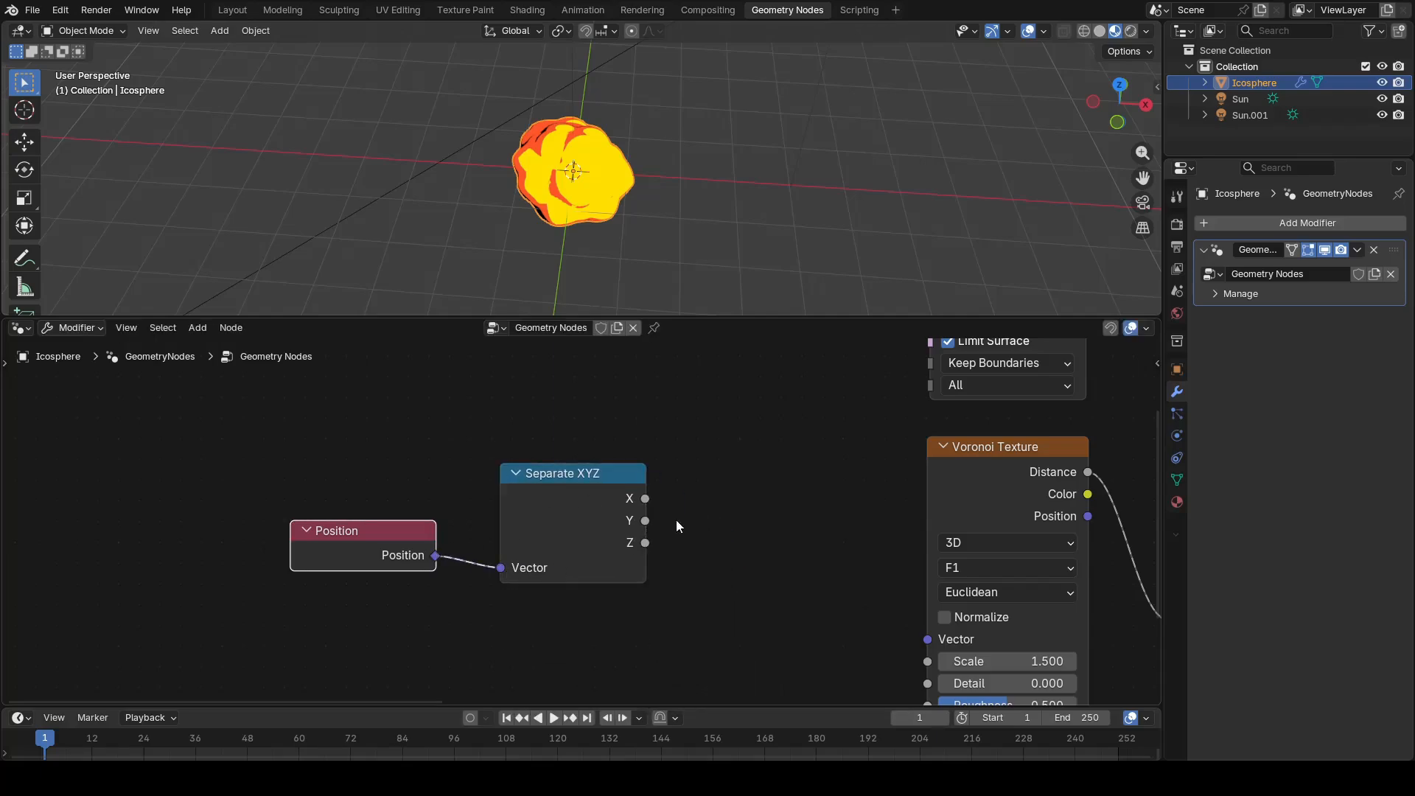
# Step: Add a Combine XYZ node, link the separated X and Y to it, and connect its Vector to the Voronoi Texture's Vector input
pyautogui.hotkey('shift', 'a')
pyautogui.moveTo(739, 471)
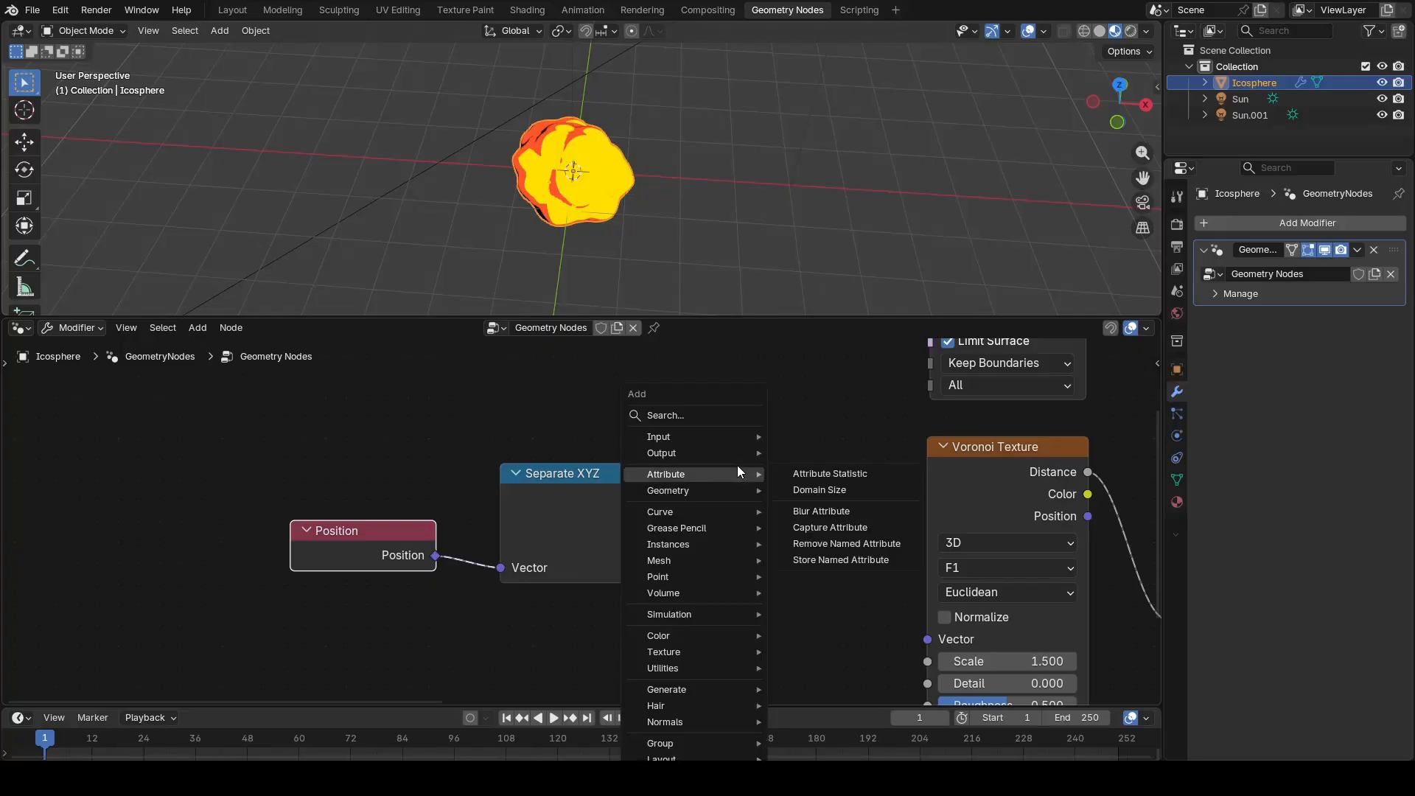
pyautogui.write('combine')
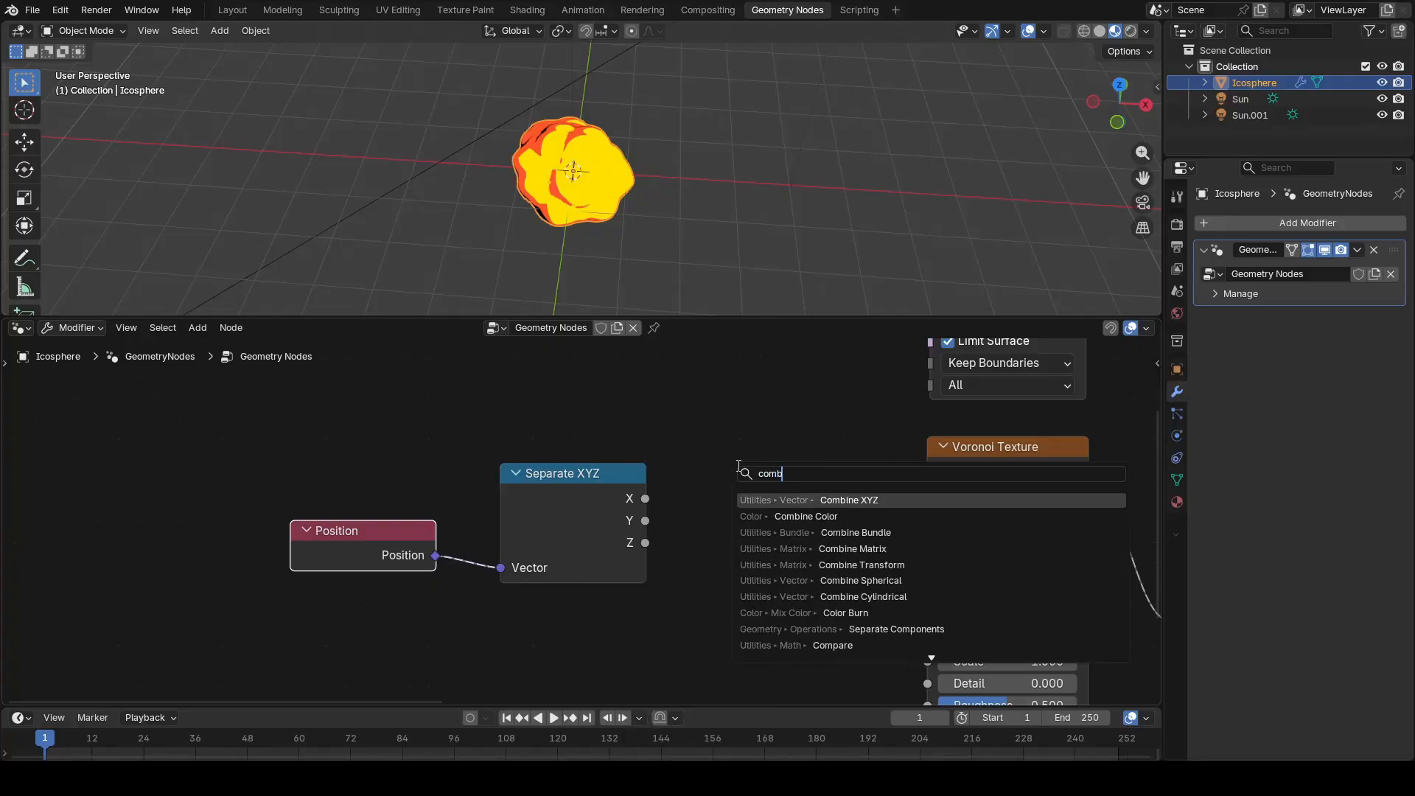
pyautogui.press('Return')
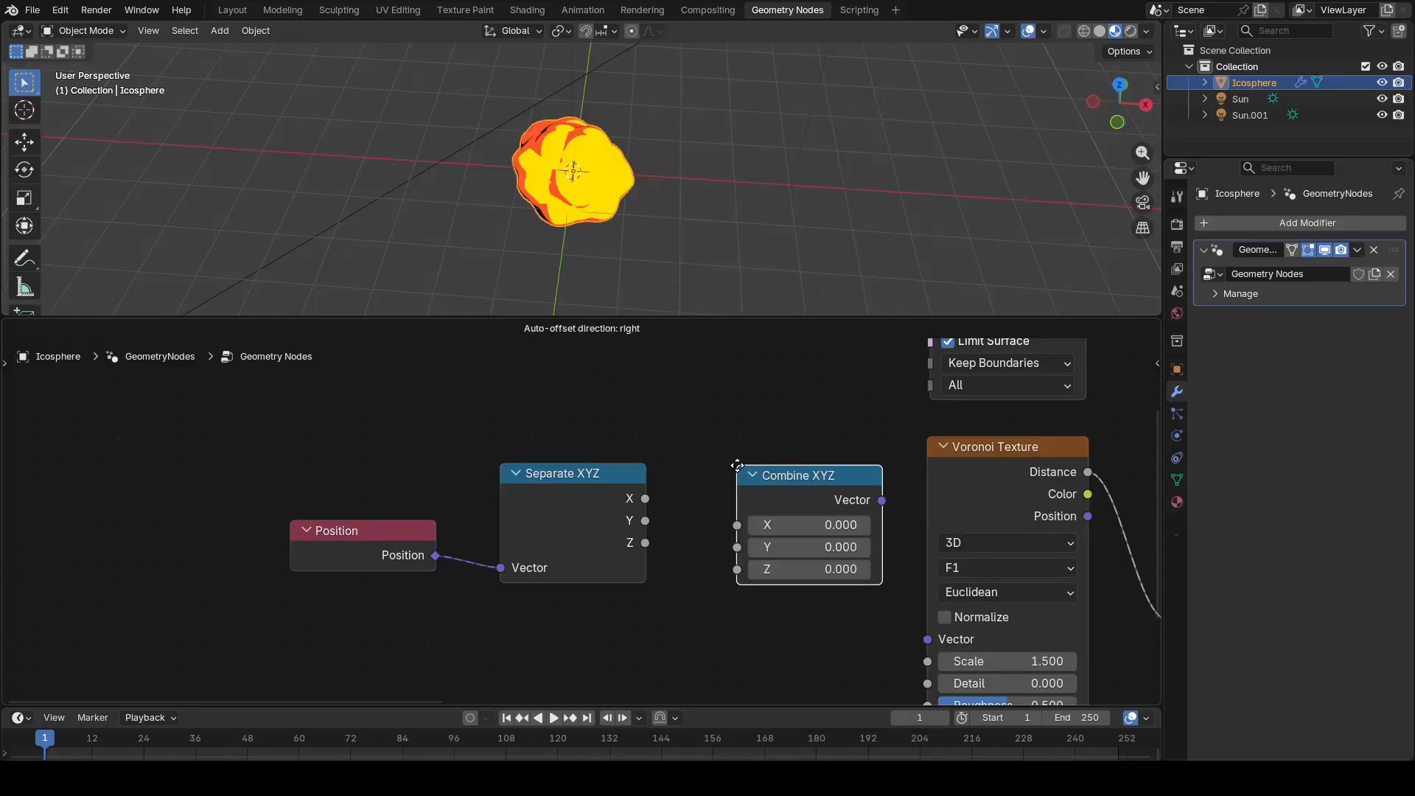
pyautogui.click(700, 463)
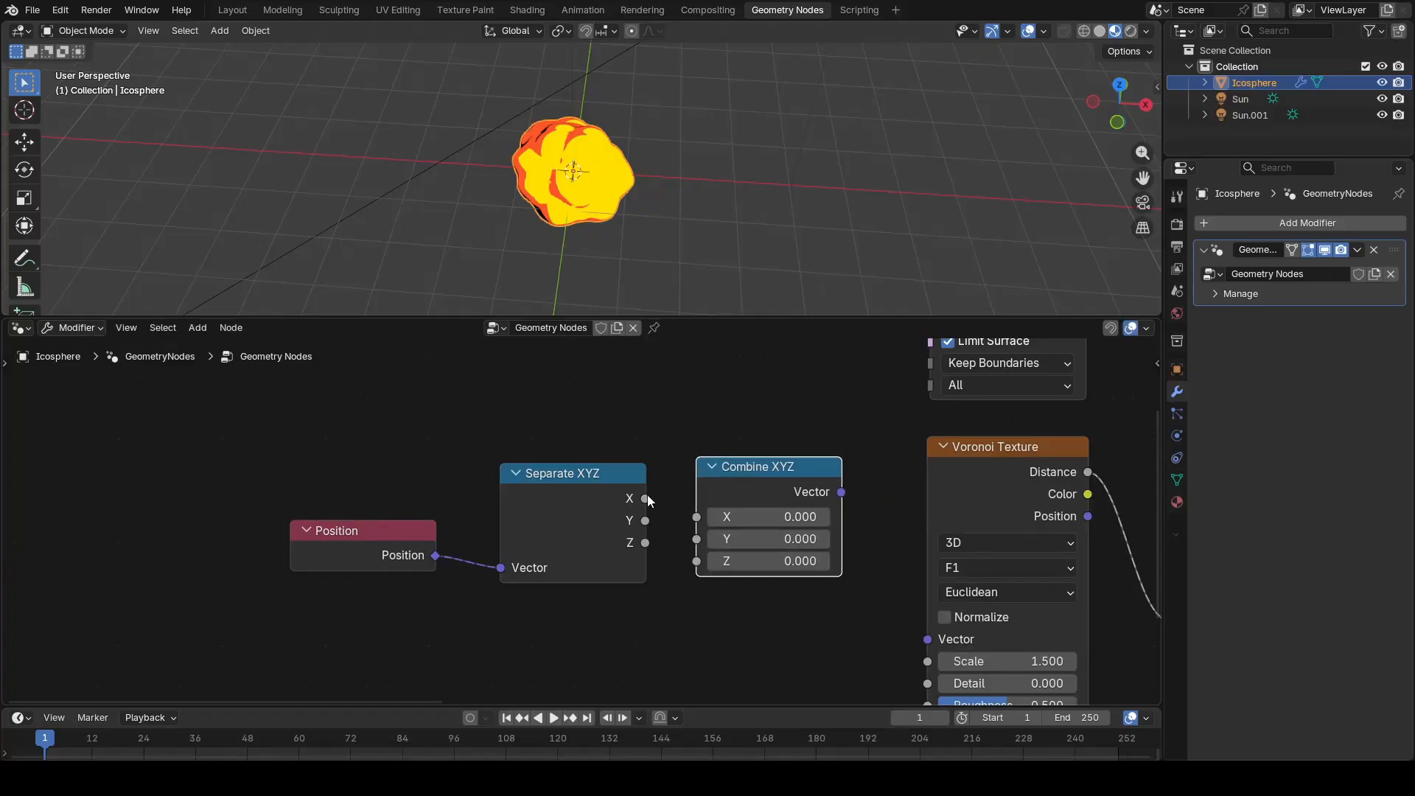
pyautogui.moveTo(687, 517); pyautogui.dragTo(693, 517)
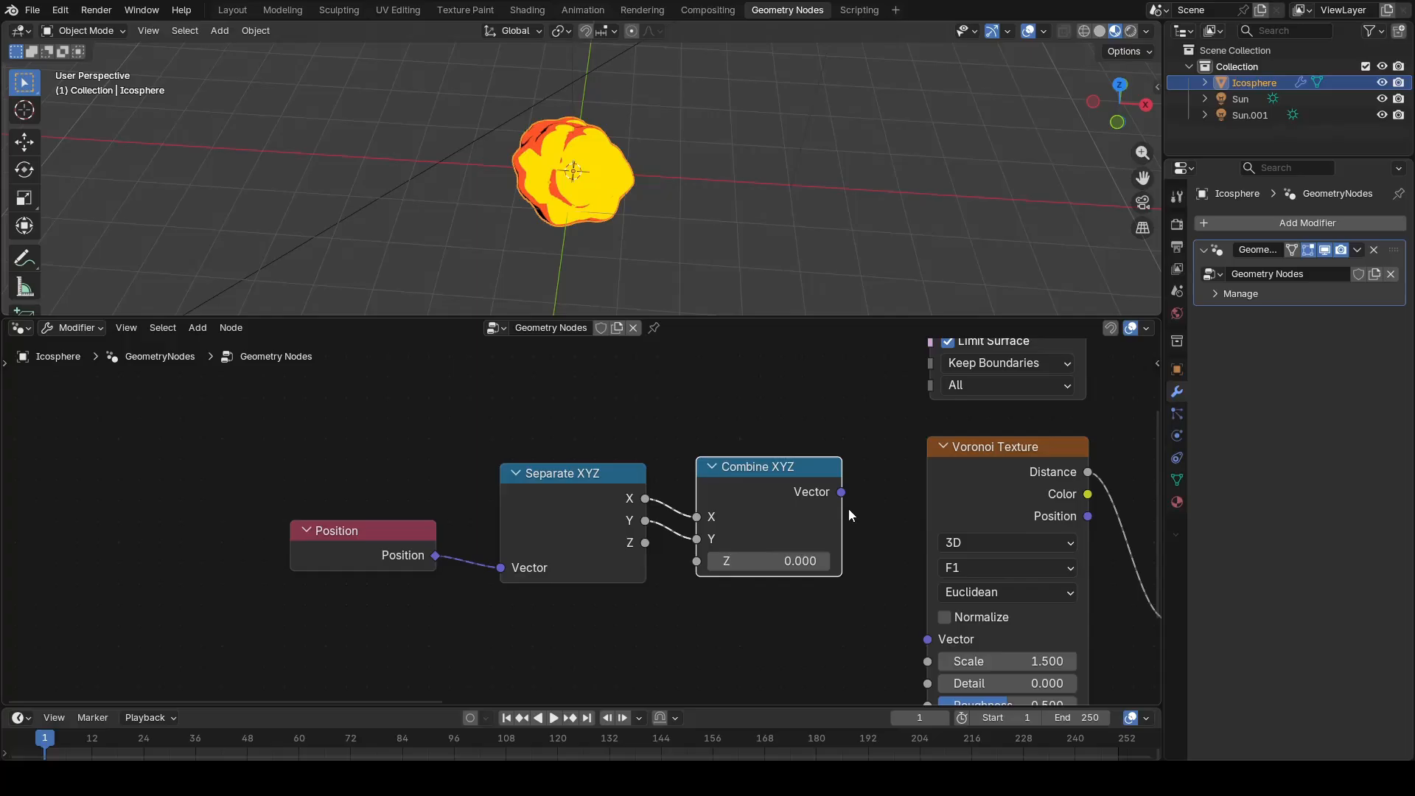
pyautogui.moveTo(925, 616); pyautogui.dragTo(925, 632)
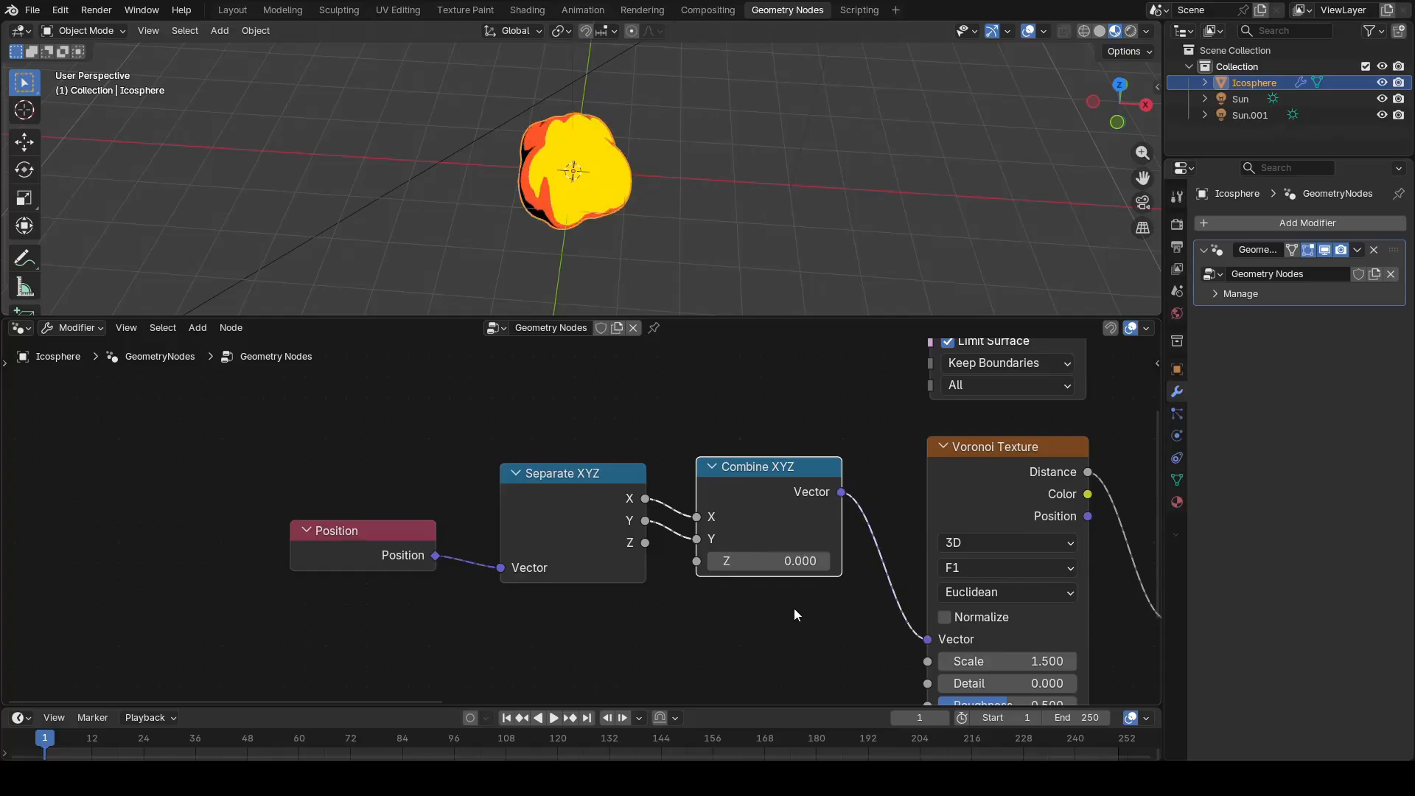
# Step: Move the Position and Separate XYZ nodes together away from Combine XYZ to leave a wide gap
pyautogui.moveTo(258, 460); pyautogui.dragTo(574, 590)
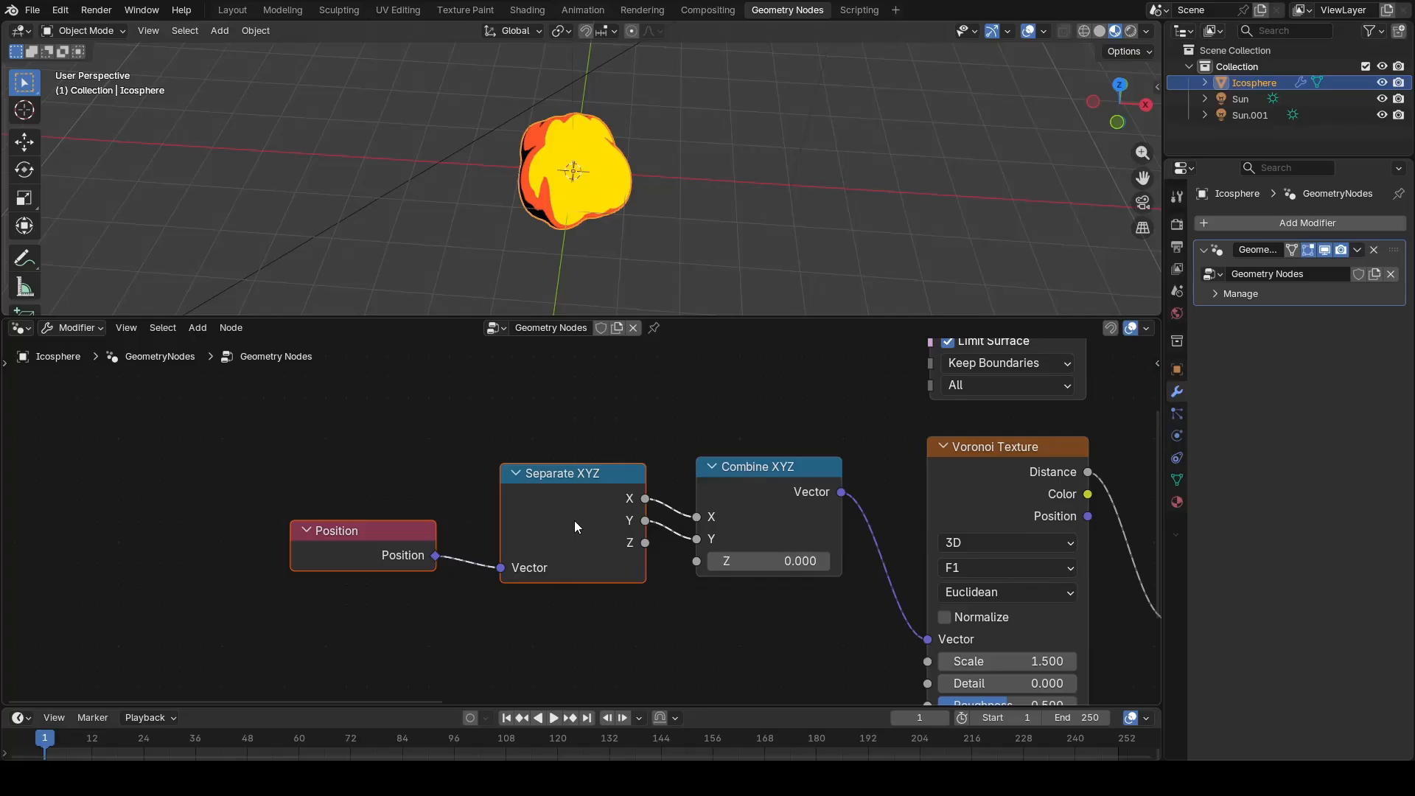
pyautogui.press('g')
pyautogui.click(358, 530)
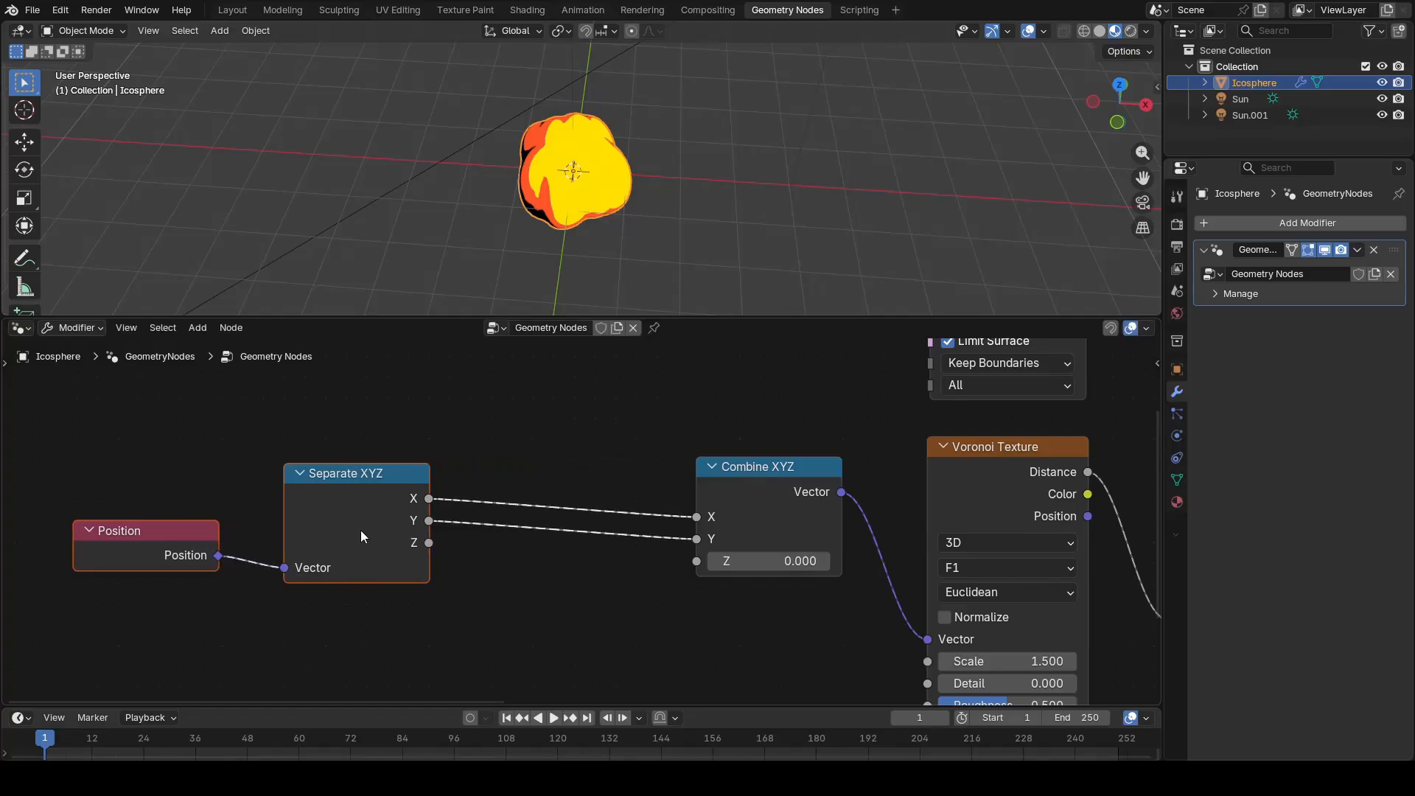
# Step: Add a Scene Time node below the Position node
pyautogui.scroll(-1, 534, 612)
pyautogui.moveTo(533, 611); pyautogui.dragTo(537, 543, button='middle')
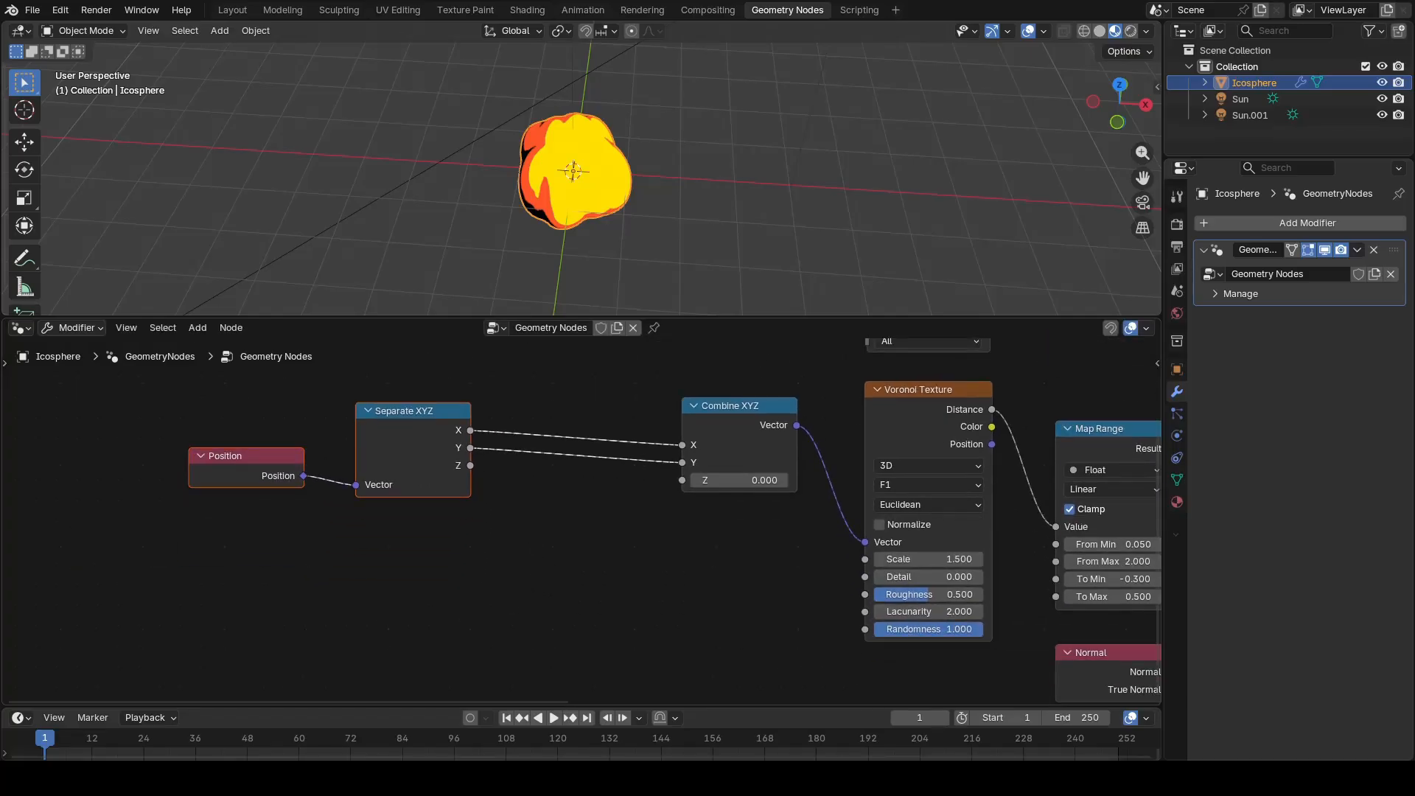
pyautogui.hotkey('shift', 'a')
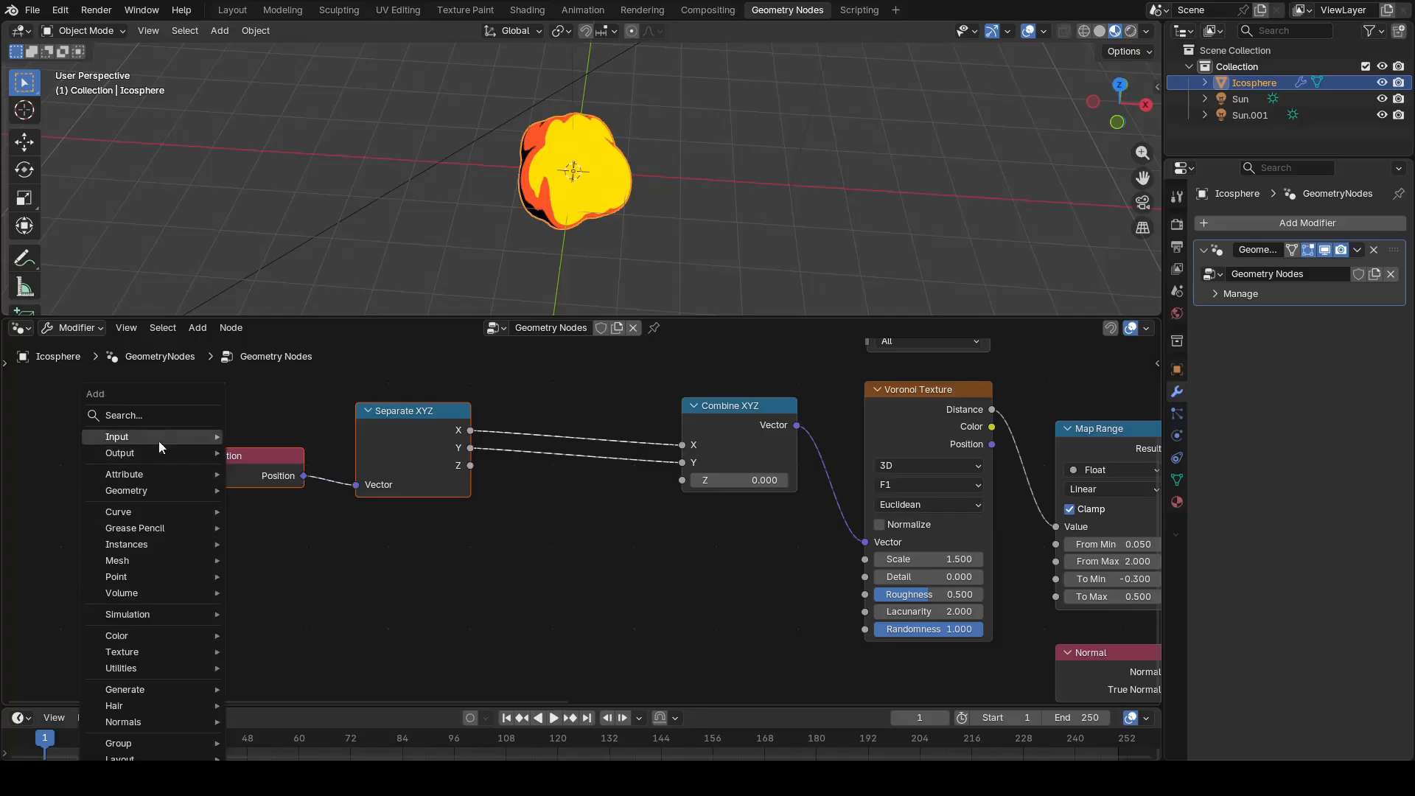
pyautogui.click(180, 411)
pyautogui.write('sce')
pyautogui.click(259, 444)
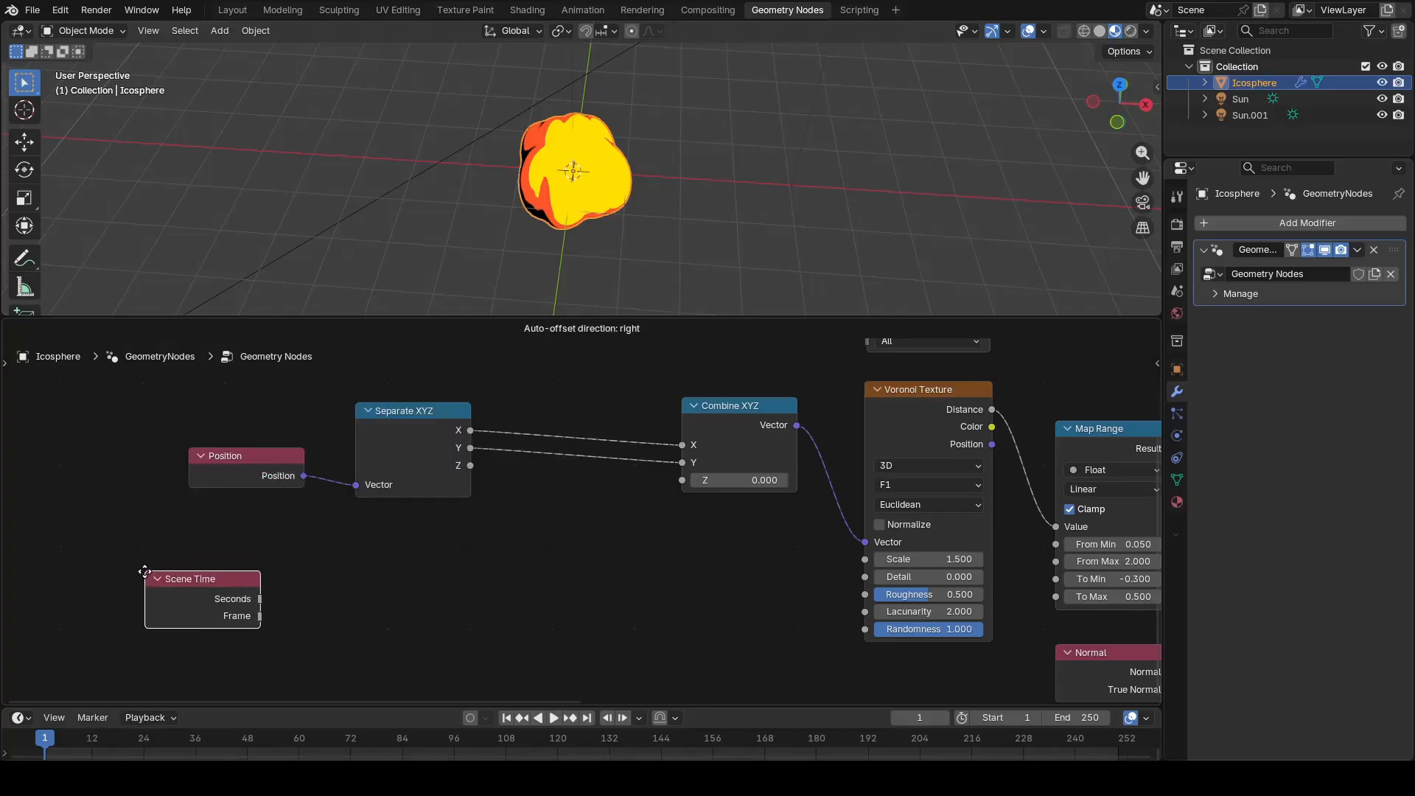
pyautogui.click(242, 625)
# Step: Add a Multiply math node driven by the Scene Time's Seconds output and set its second value to -0.5
pyautogui.hotkey('shift', 'a')
pyautogui.write('mu')
pyautogui.press('Return')
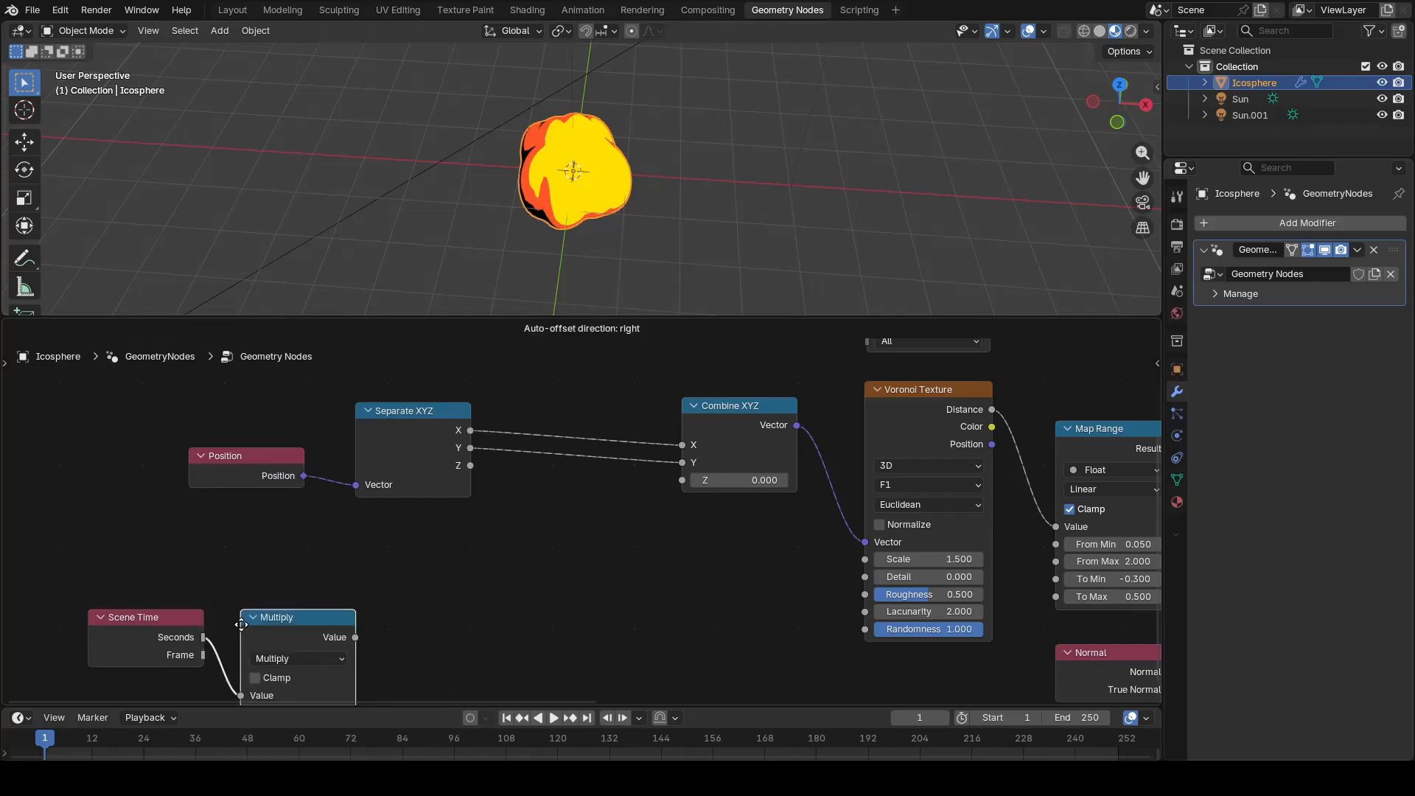
pyautogui.click(256, 595)
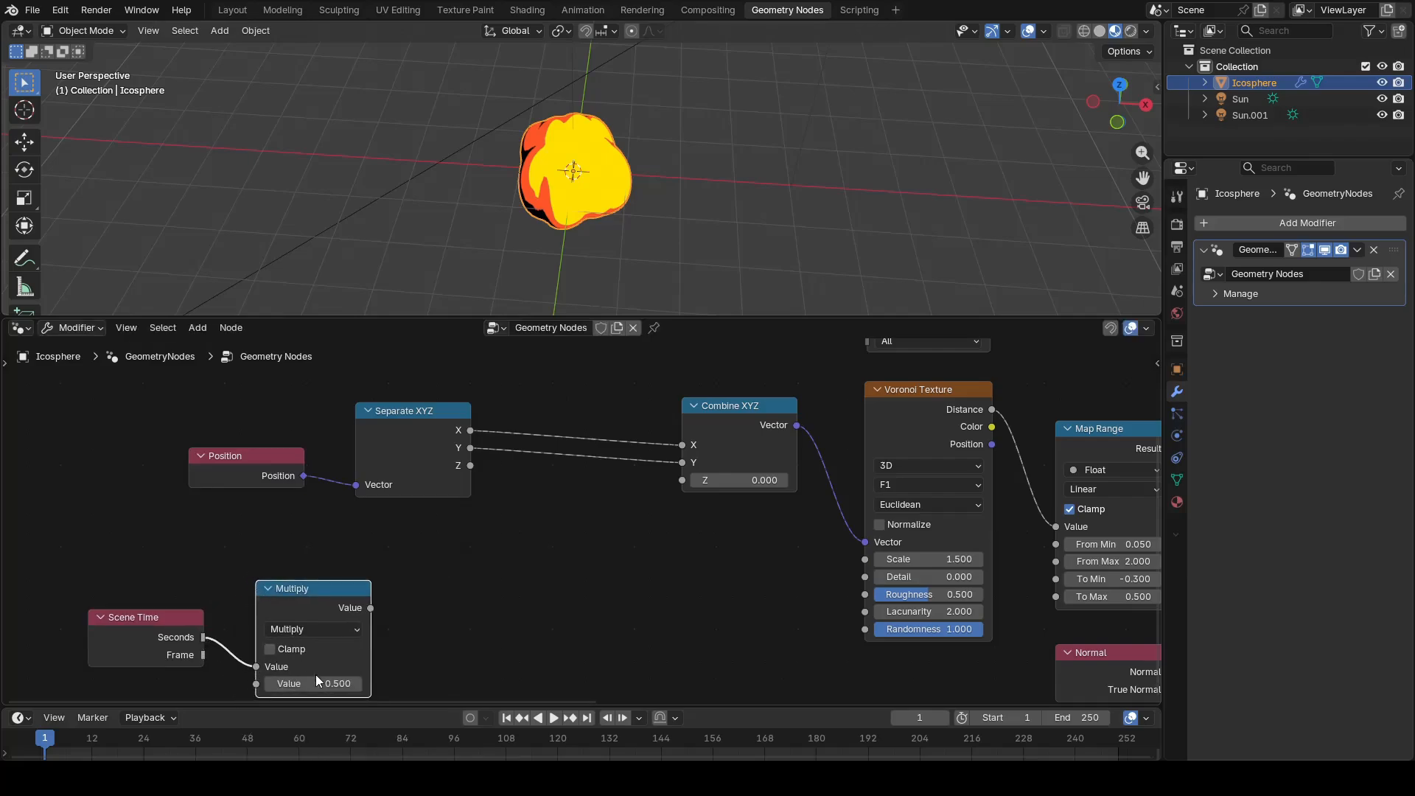
pyautogui.click(324, 684)
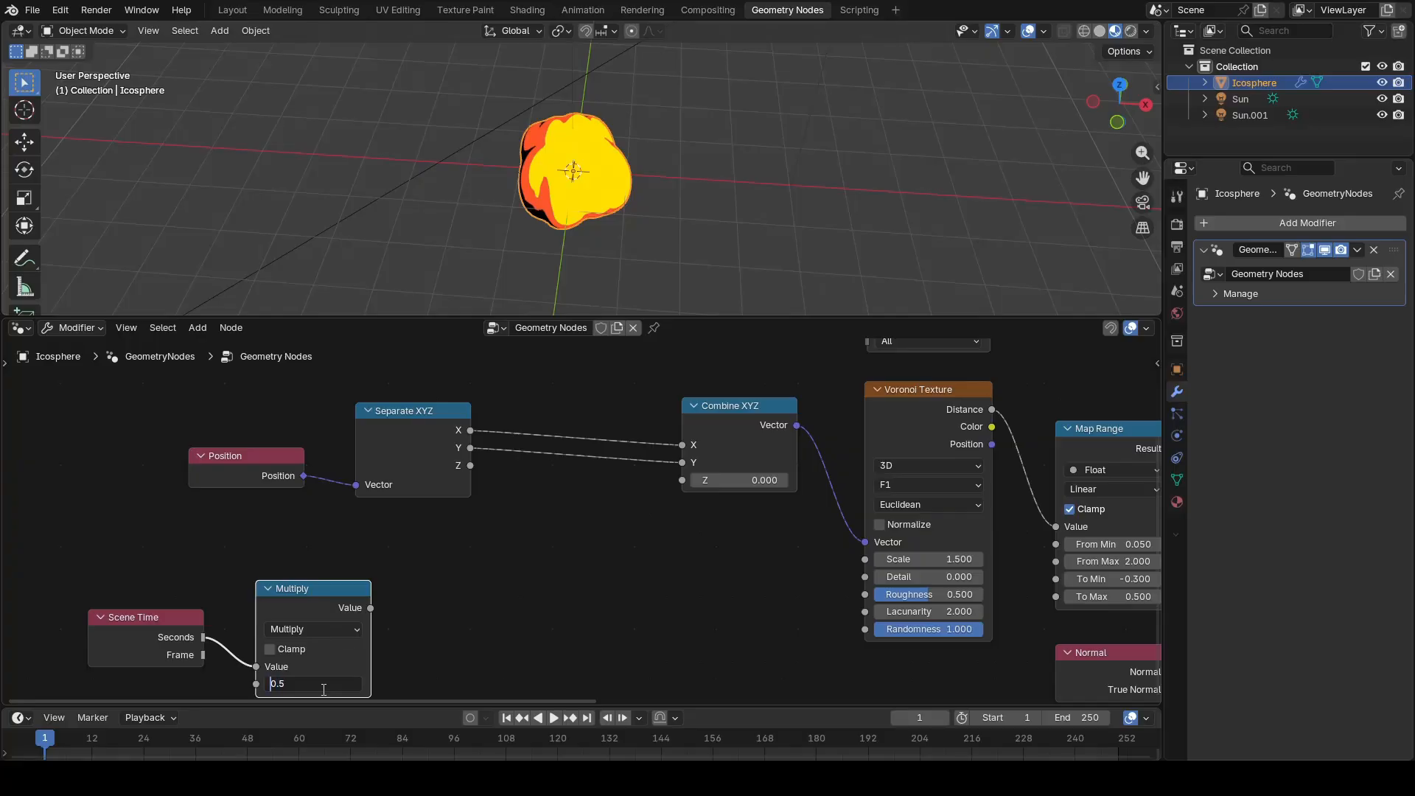
pyautogui.write('-')
pyautogui.press('Return')
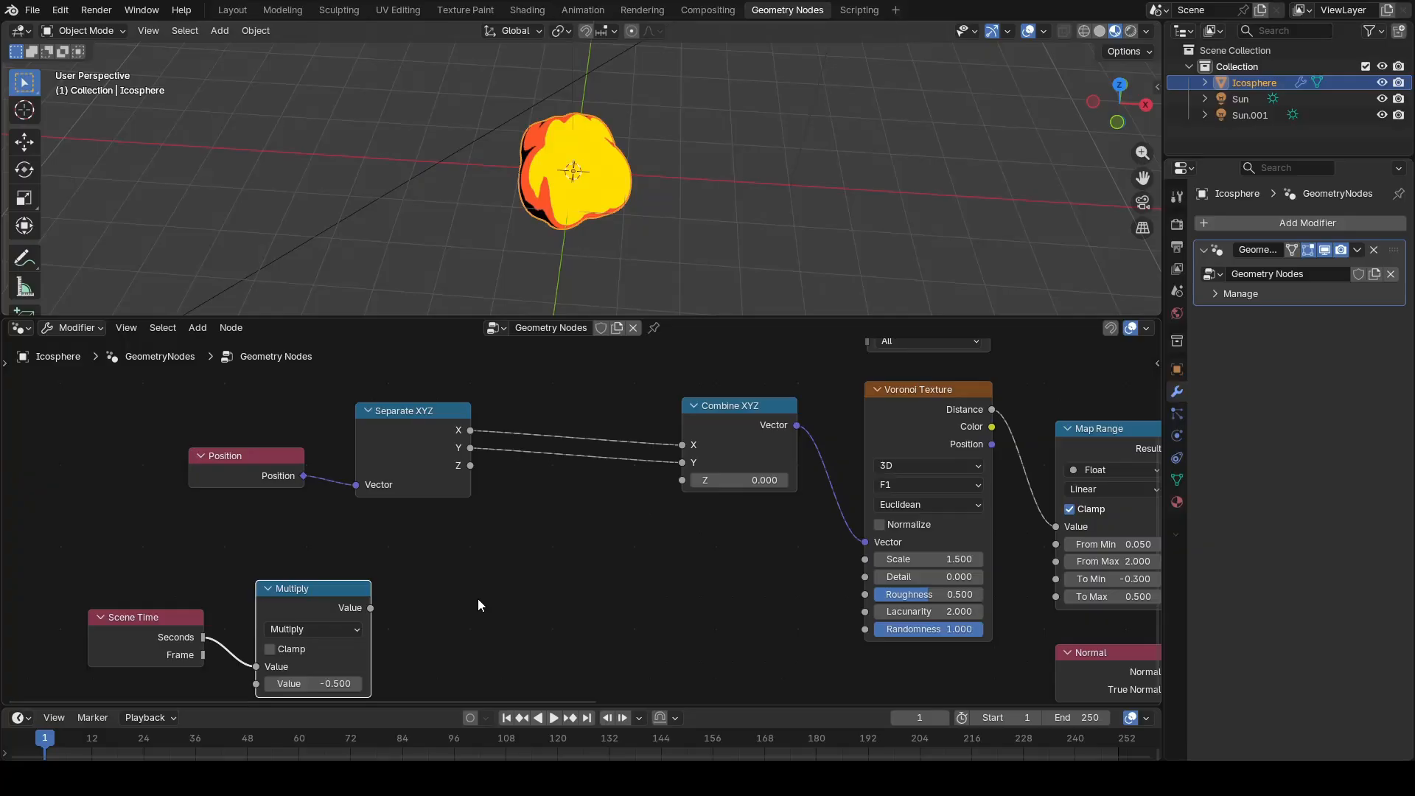
# Step: Add an Add math node fed by the Multiply node's Value output, placing it below the gap before Combine XYZ
pyautogui.moveTo(371, 608); pyautogui.dragTo(520, 599)
pyautogui.write('add')
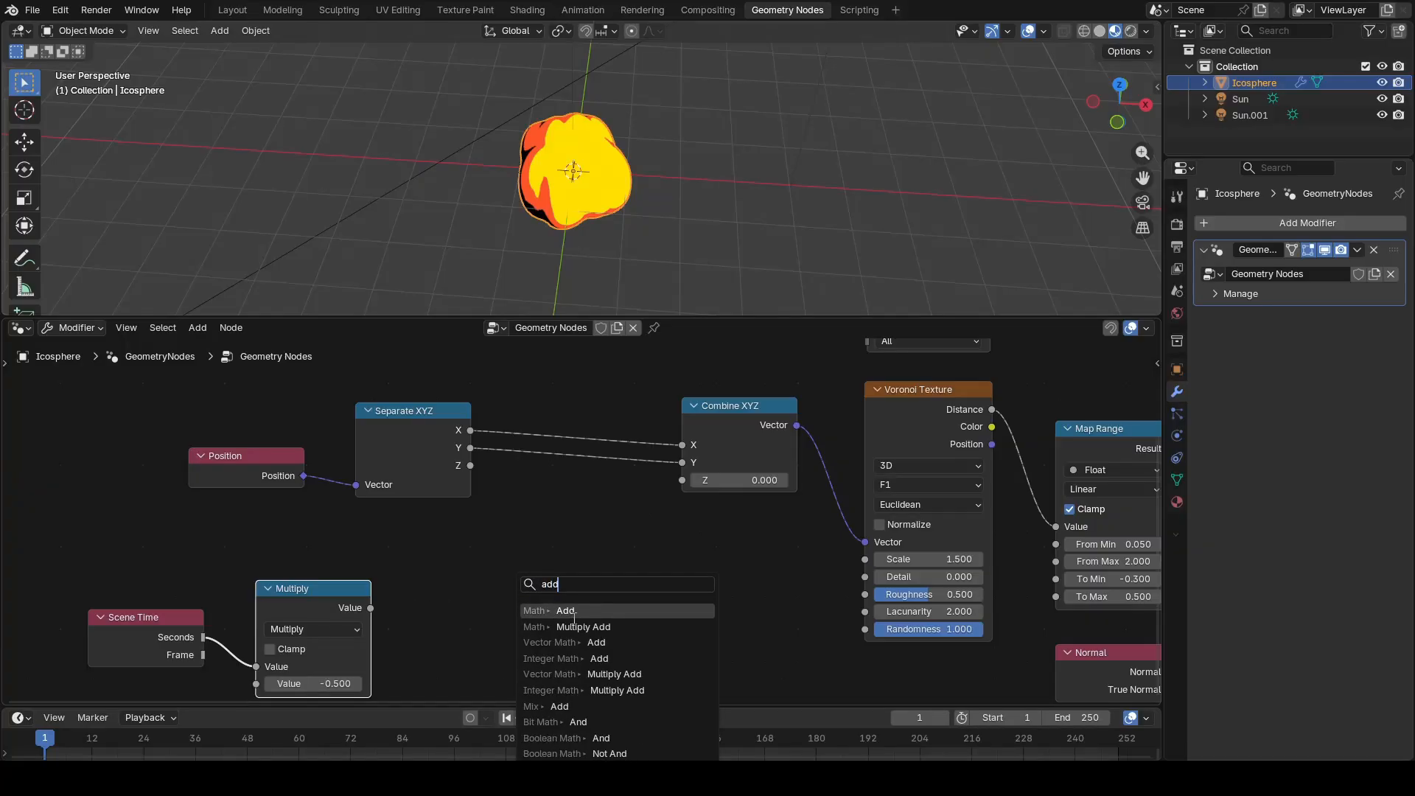
pyautogui.click(576, 611)
pyautogui.click(593, 558)
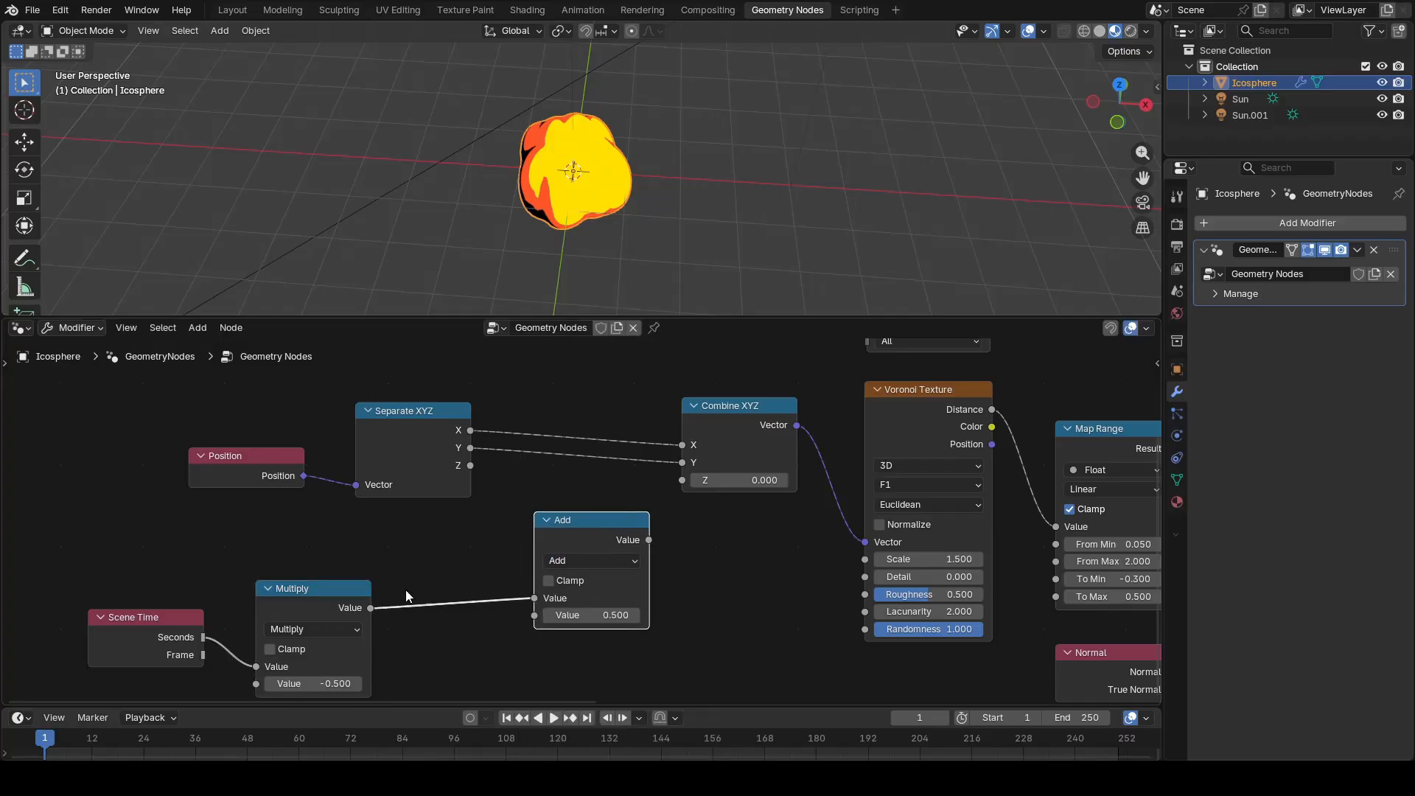
# Step: Feed the Multiply value only into Add's second input, Separate XYZ's Z into its first, and Add's output into Combine XYZ's Z
pyautogui.moveTo(372, 609); pyautogui.dragTo(526, 616)
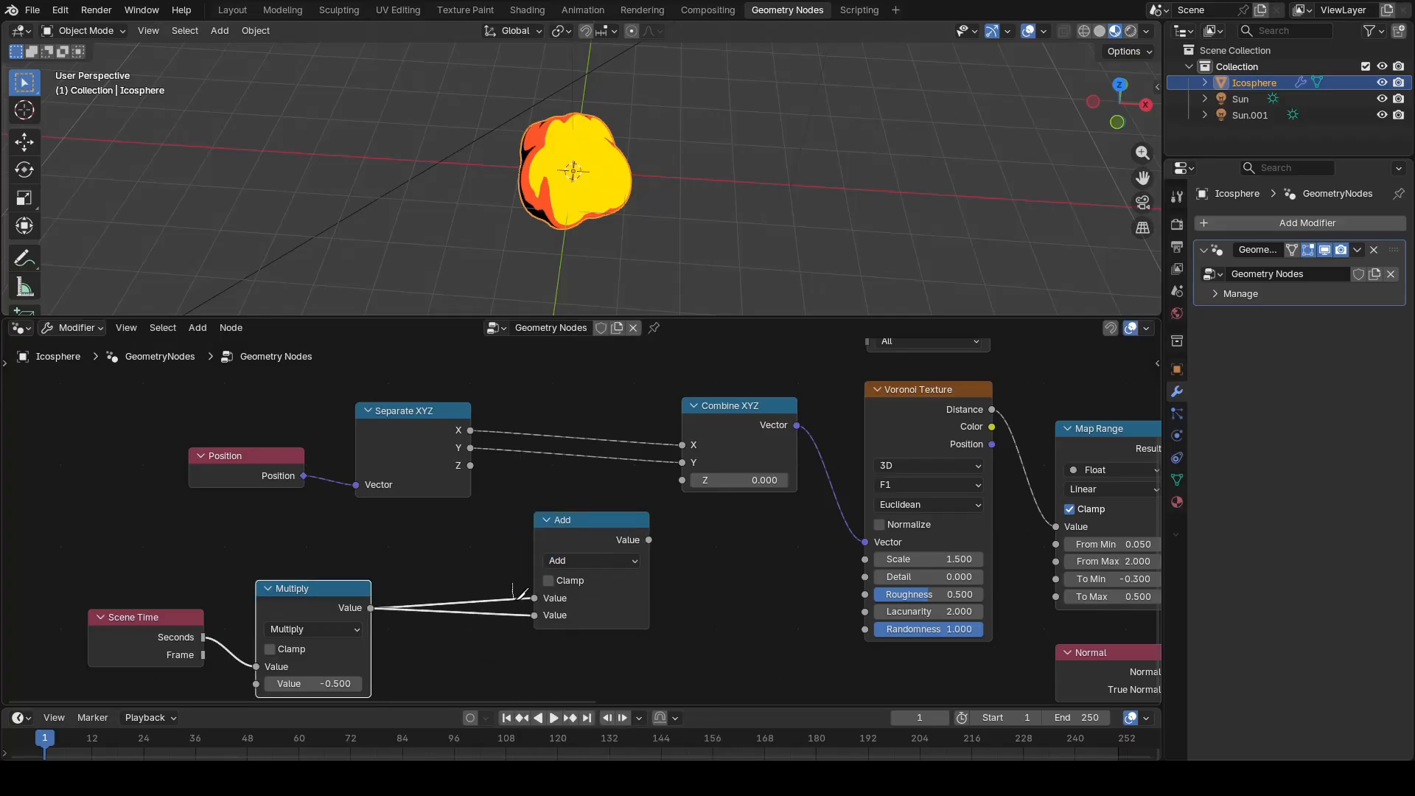
pyautogui.keyDown('ctrl'); pyautogui.moveTo(520, 590); pyautogui.dragTo(518, 610, button='right'); pyautogui.keyUp('ctrl')
pyautogui.moveTo(470, 465); pyautogui.dragTo(534, 597)
pyautogui.moveTo(649, 540); pyautogui.dragTo(682, 480)
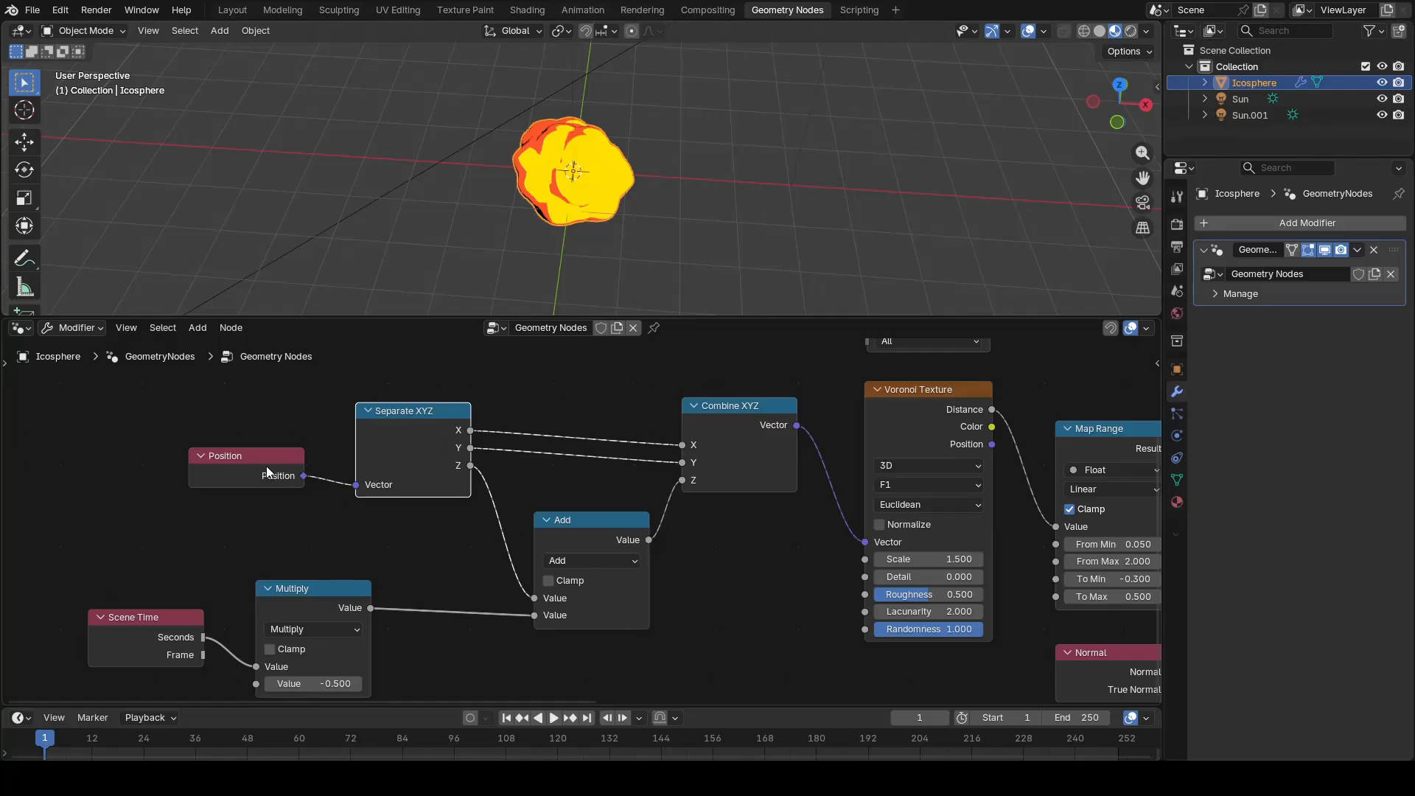
# Step: Tidy the node layout, placing Multiply beneath Separate XYZ and stacking Position above Scene Time just before them
pyautogui.moveTo(258, 450); pyautogui.dragTo(155, 546)
pyautogui.moveTo(331, 587); pyautogui.dragTo(433, 583)
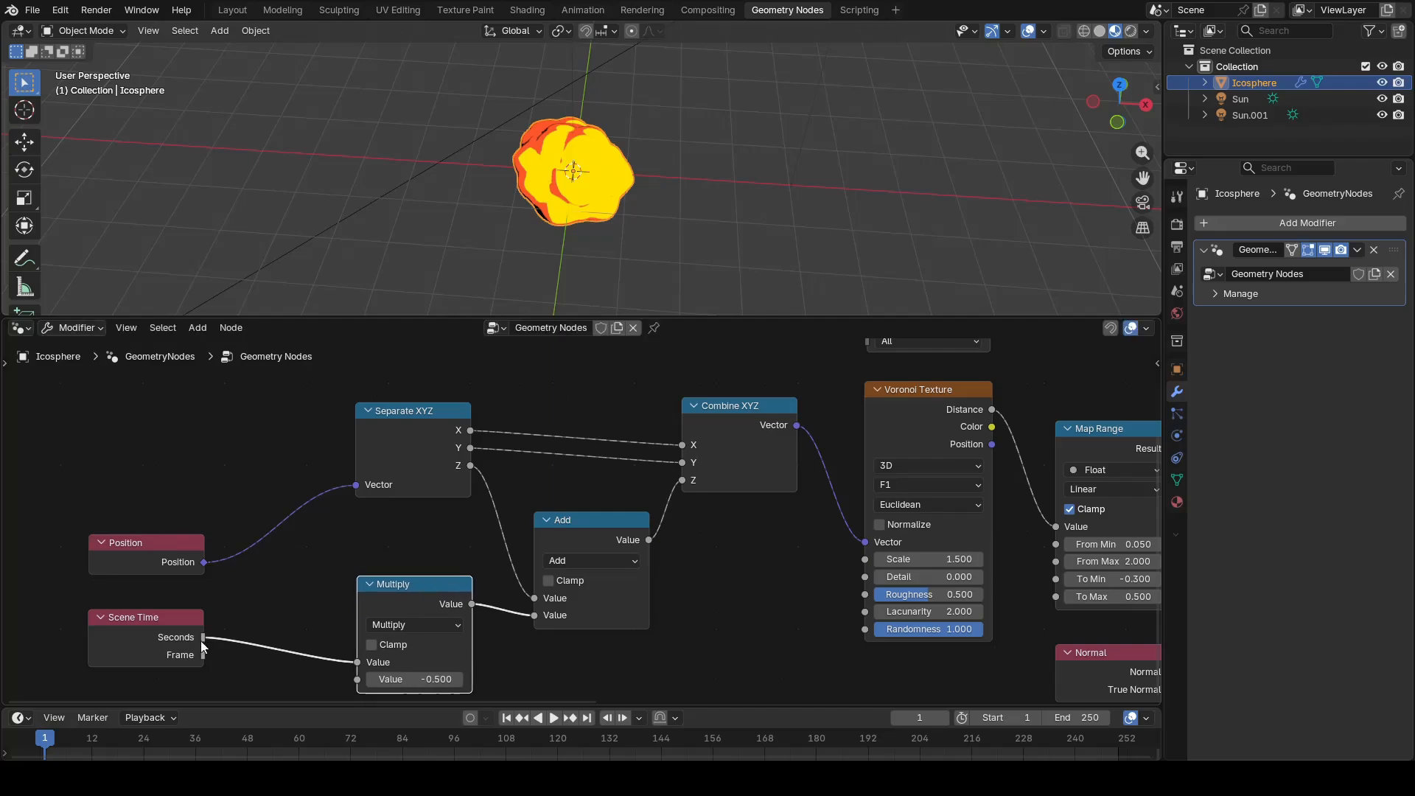
pyautogui.moveTo(140, 508); pyautogui.dragTo(175, 675)
pyautogui.moveTo(175, 611); pyautogui.dragTo(262, 587)
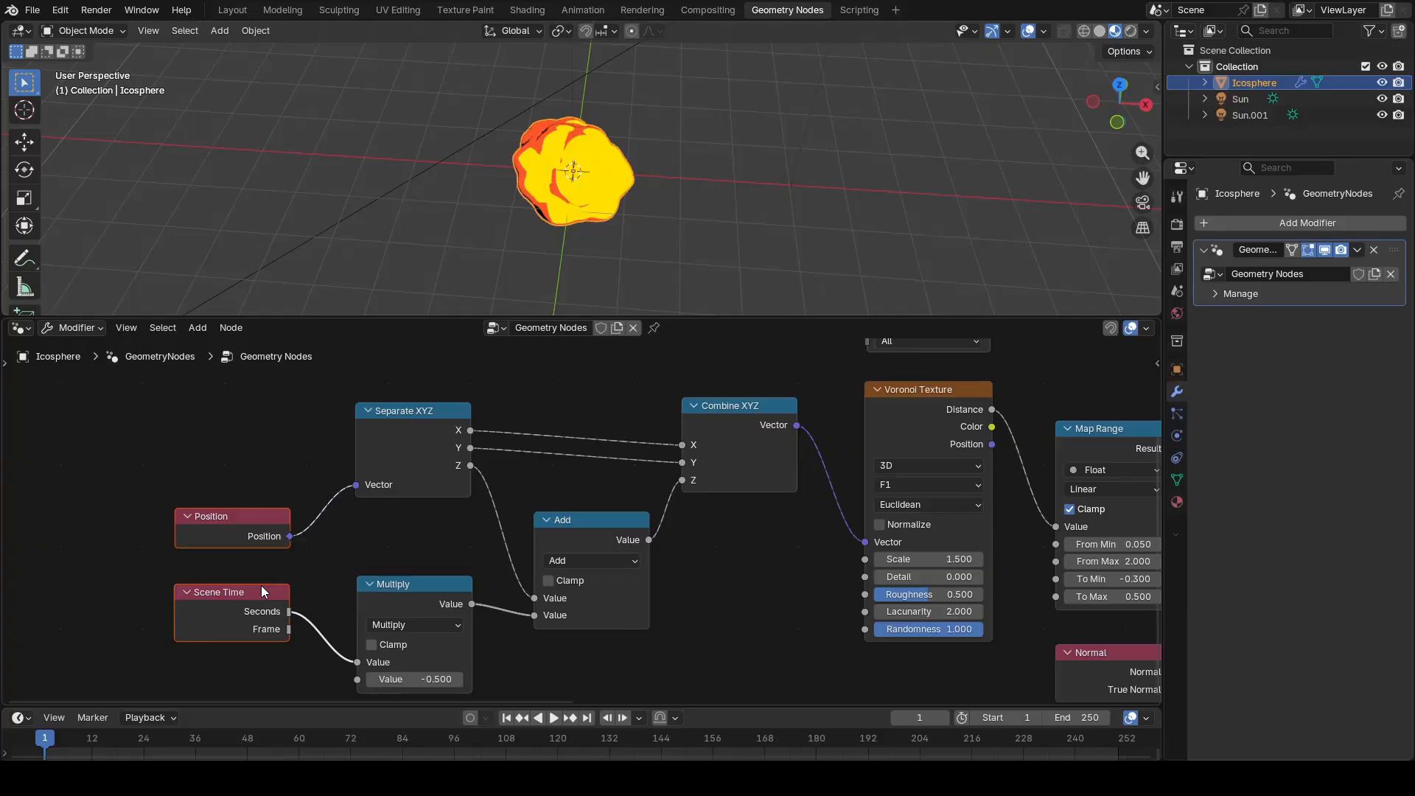
# Step: Play the animation and examine the moving puffs on the icosphere from another angle
pyautogui.scroll(-5, 587, 523)
pyautogui.moveTo(714, 519); pyautogui.dragTo(469, 549, button='middle')
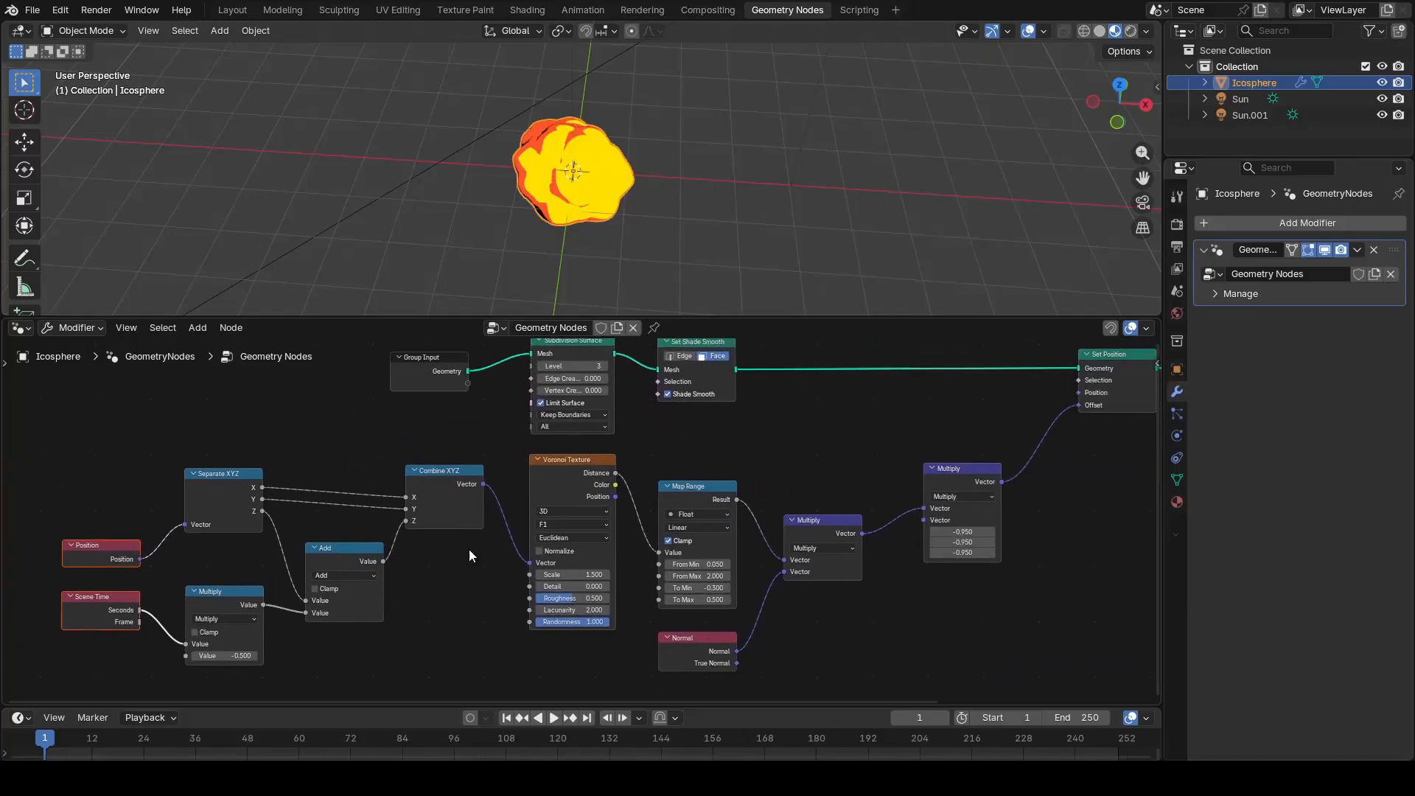
pyautogui.press('space')
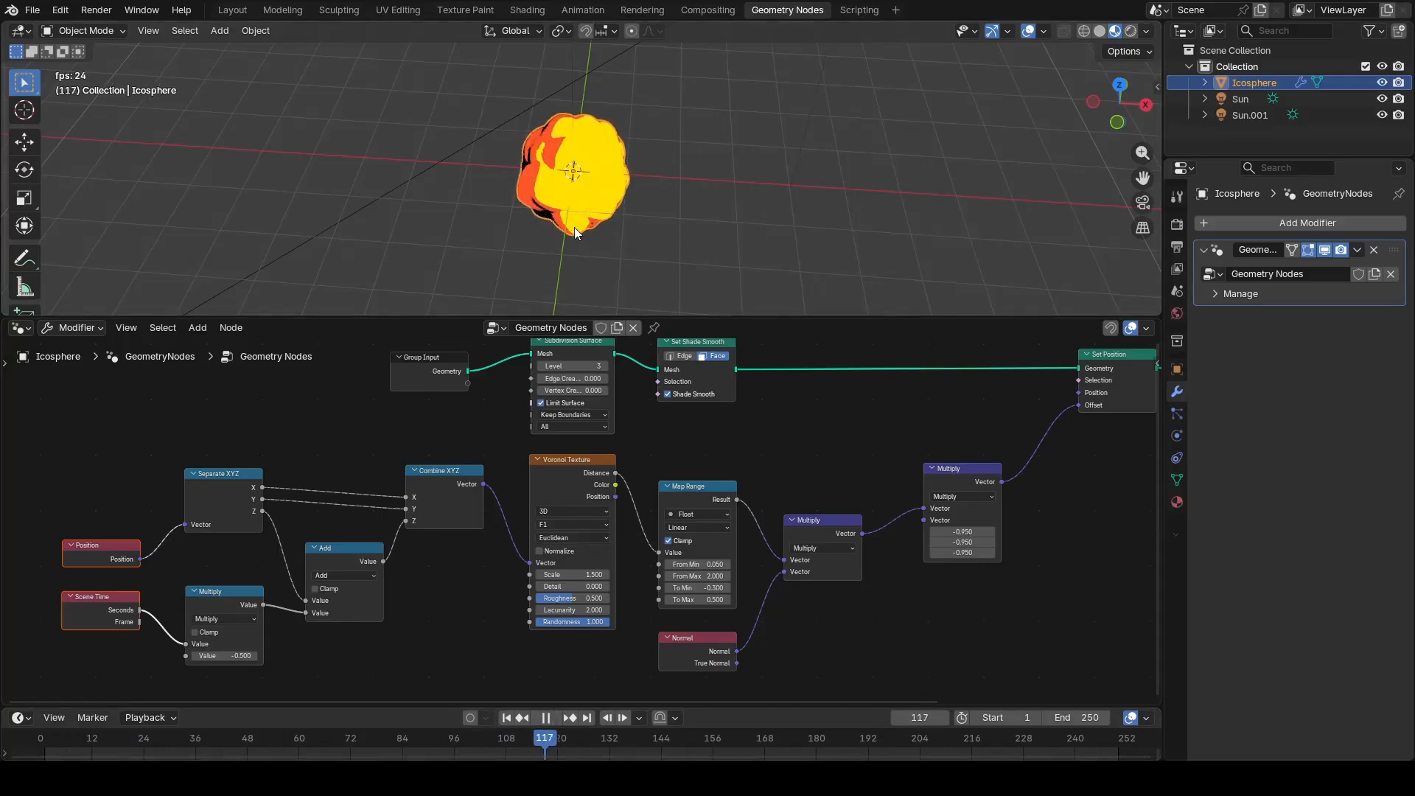
pyautogui.moveTo(569, 210); pyautogui.dragTo(454, 178, button='middle')
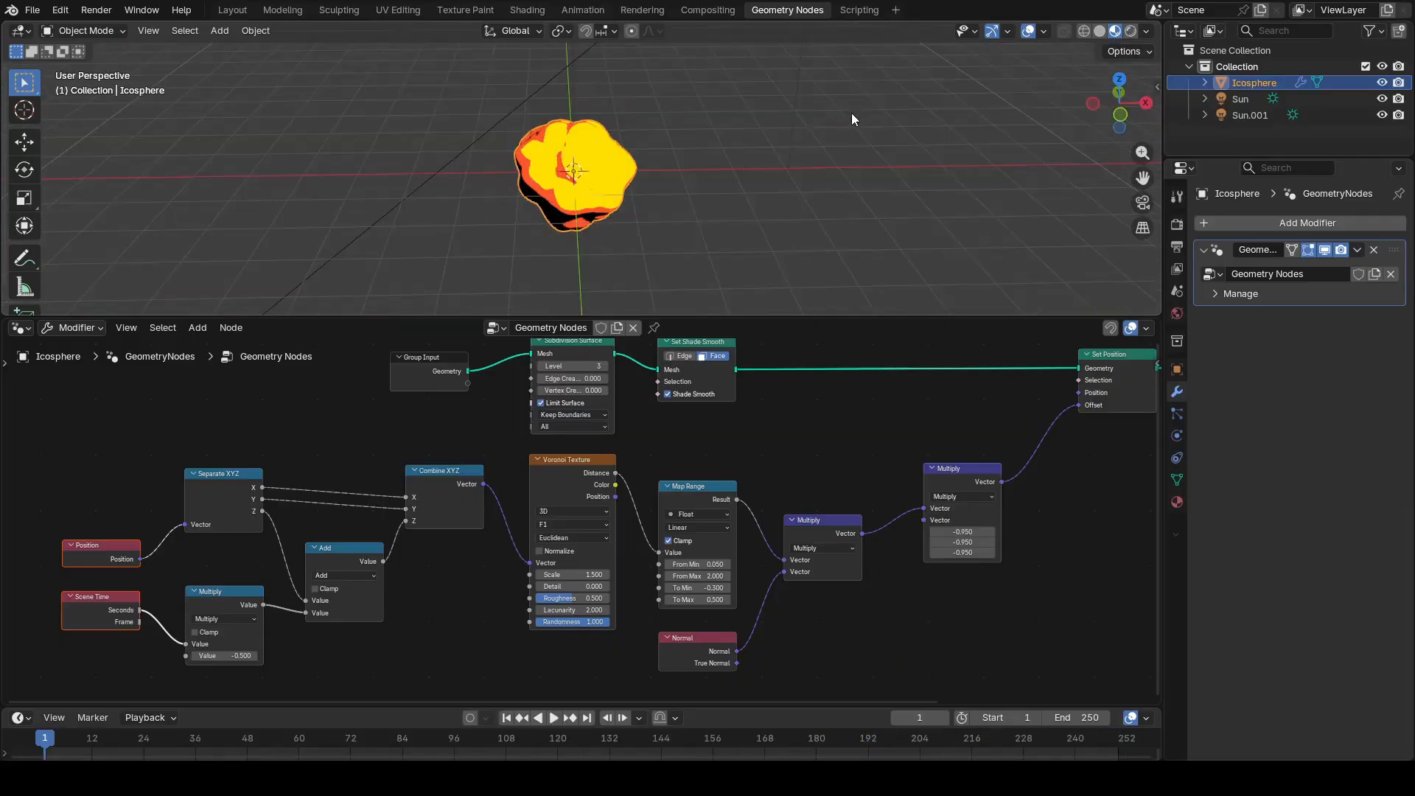
# Step: Switch the viewport to Rendered shading and replay the animation
pyautogui.click(1130, 30)
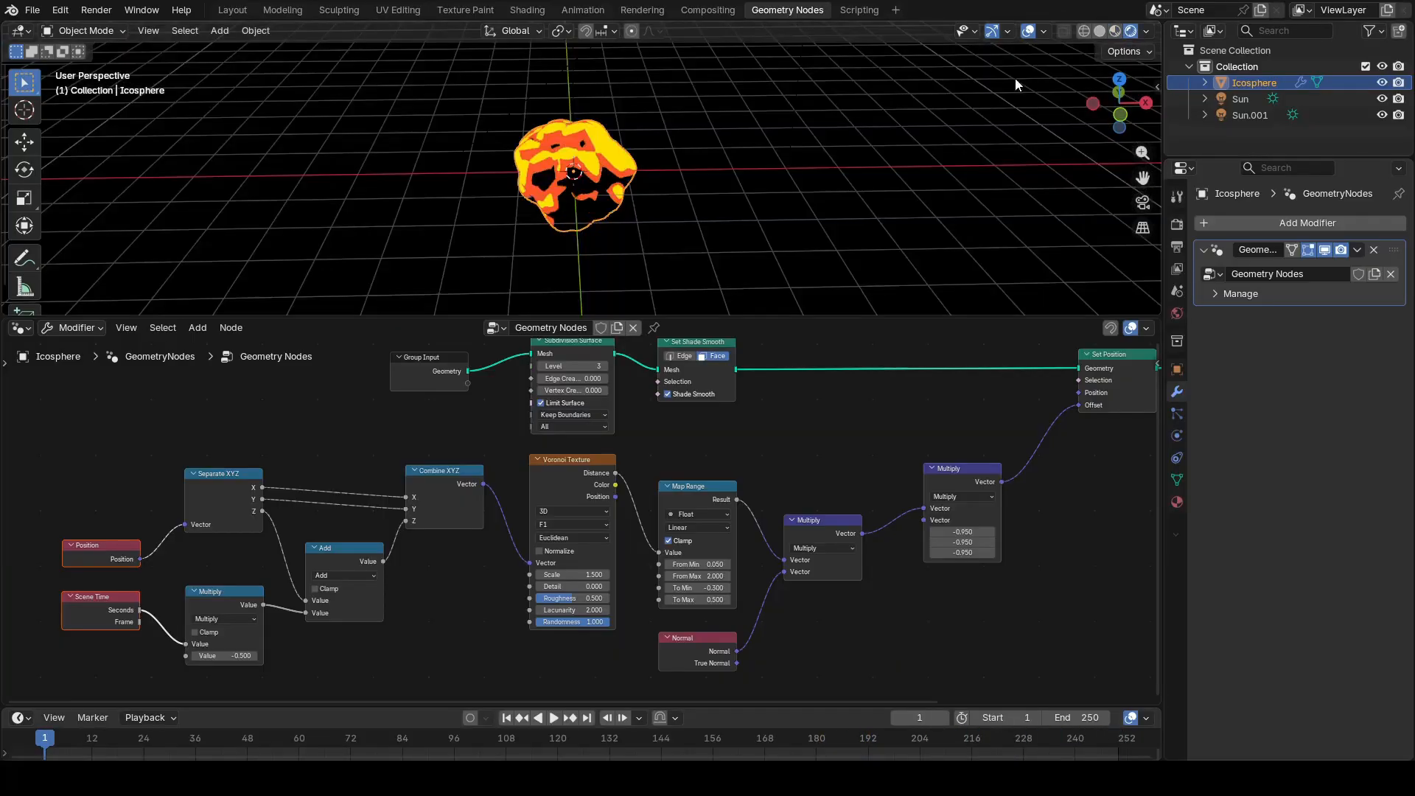
pyautogui.click(788, 197)
pyautogui.press('space')
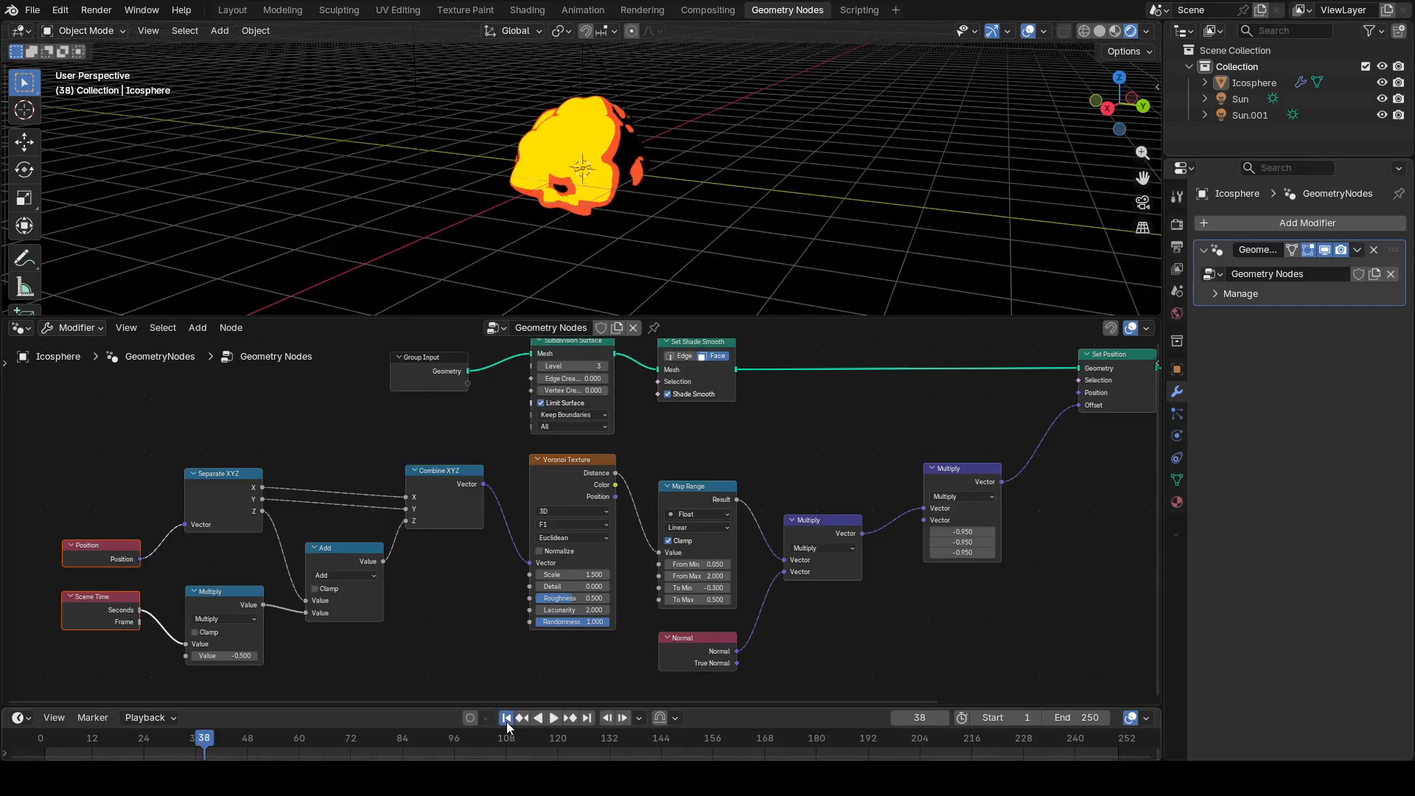
# Step: Switch the viewport to Solid shading and open the icosphere in Edit Mode
pyautogui.click(1099, 31)
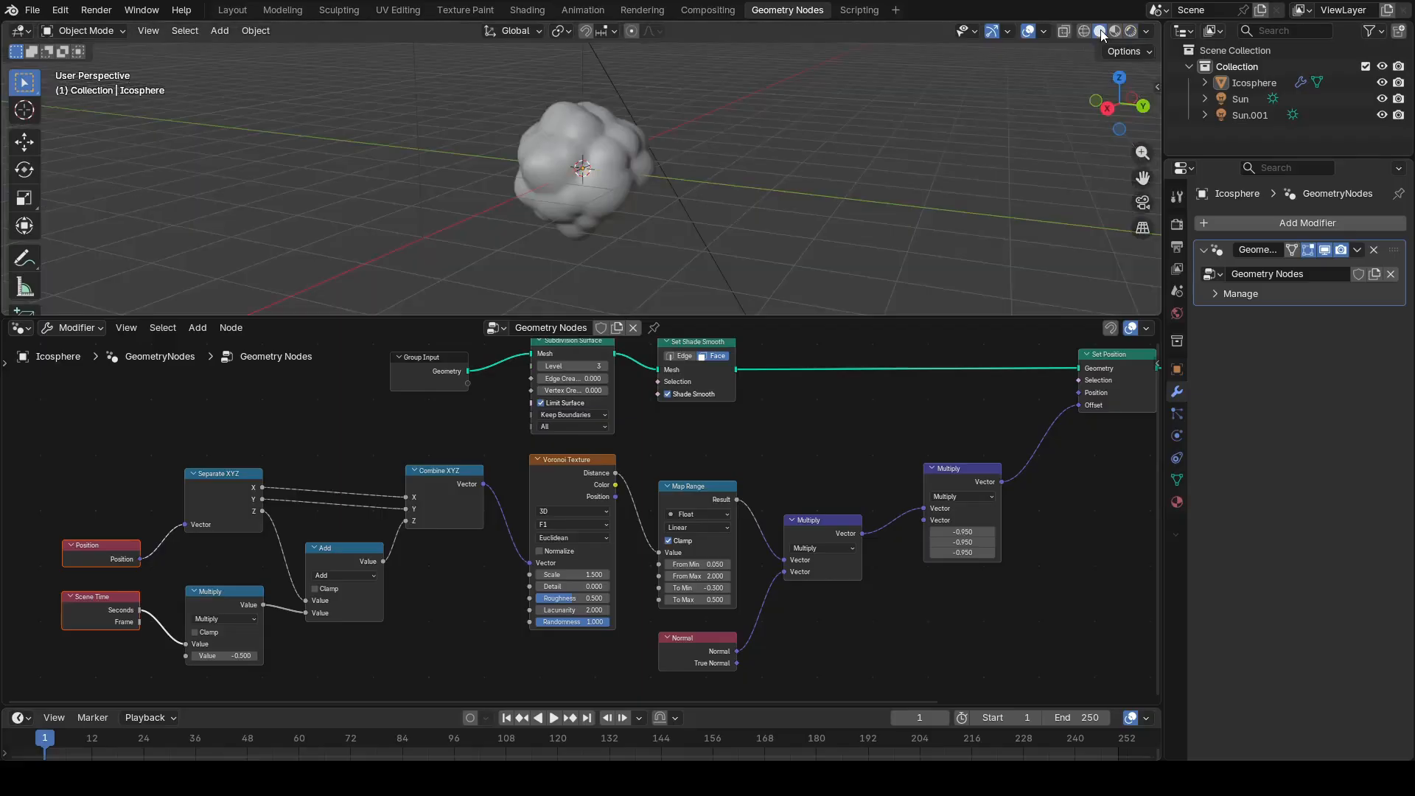
pyautogui.moveTo(672, 196); pyautogui.dragTo(599, 197, button='middle')
pyautogui.click(599, 197)
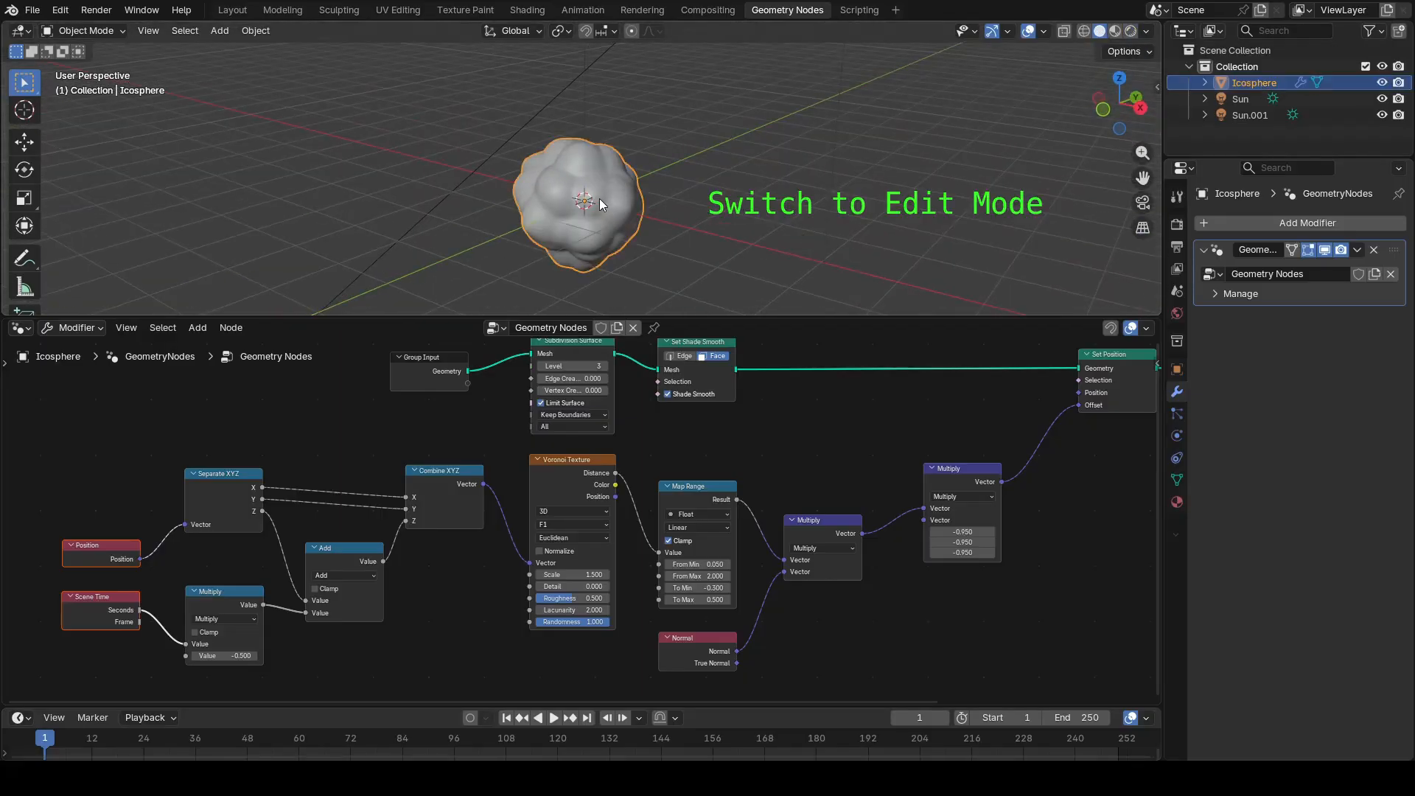
pyautogui.press('Tab')
# Step: Duplicate the icosphere mesh about 1.31 m upward along Z and shift the copy about 0.28 m along Y
pyautogui.moveTo(726, 197); pyautogui.dragTo(728, 249, button='middle')
pyautogui.press('g')
pyautogui.press('z')
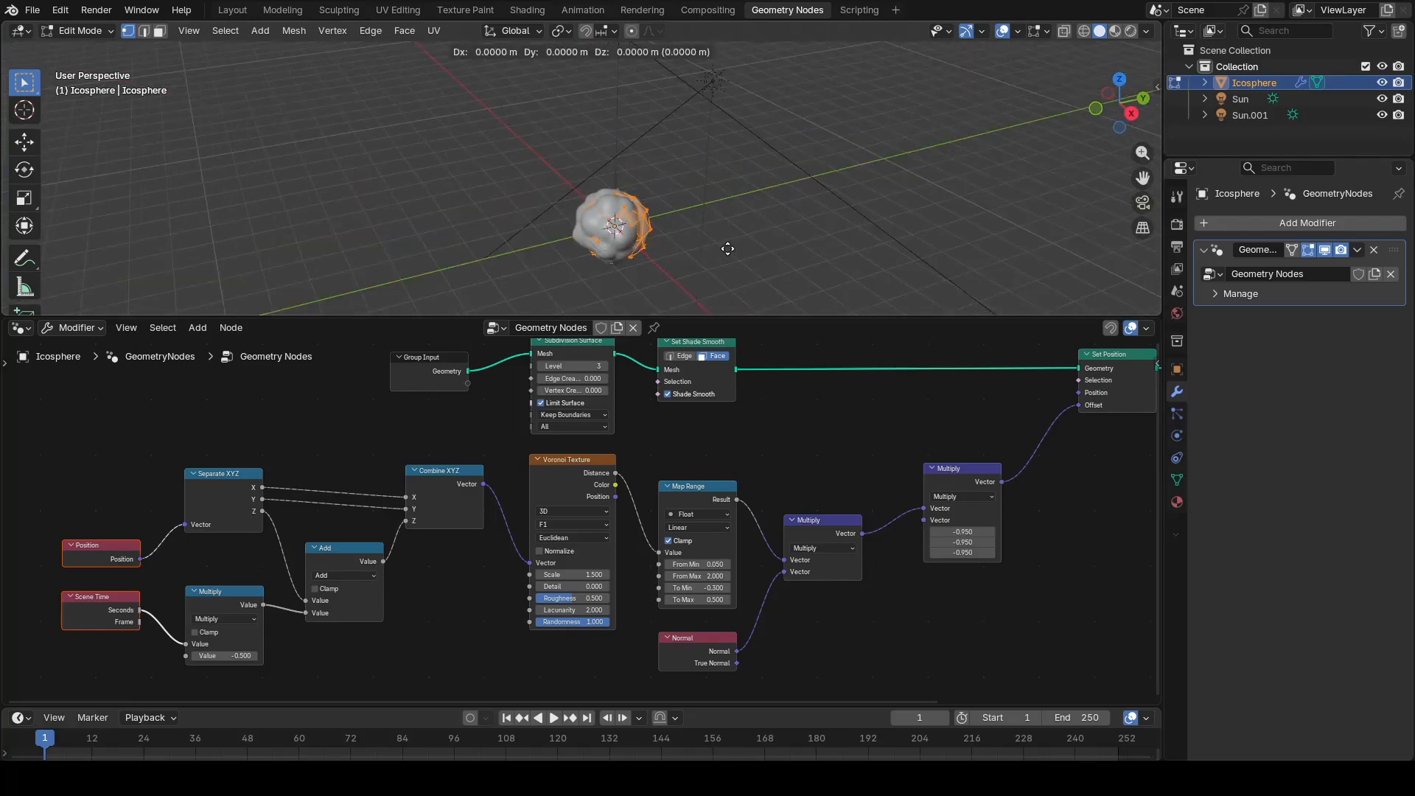
pyautogui.click(749, 208)
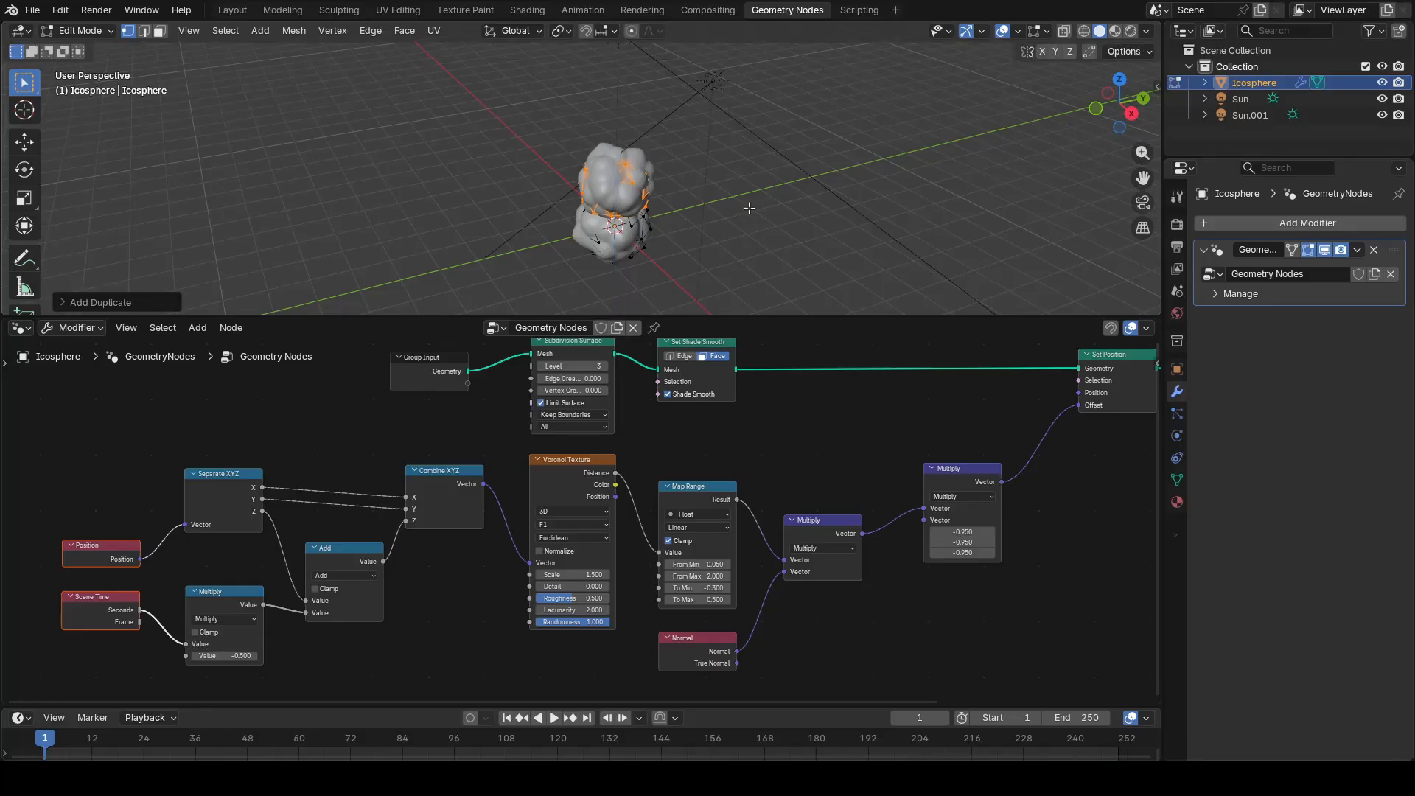
pyautogui.press('g')
pyautogui.press('z')
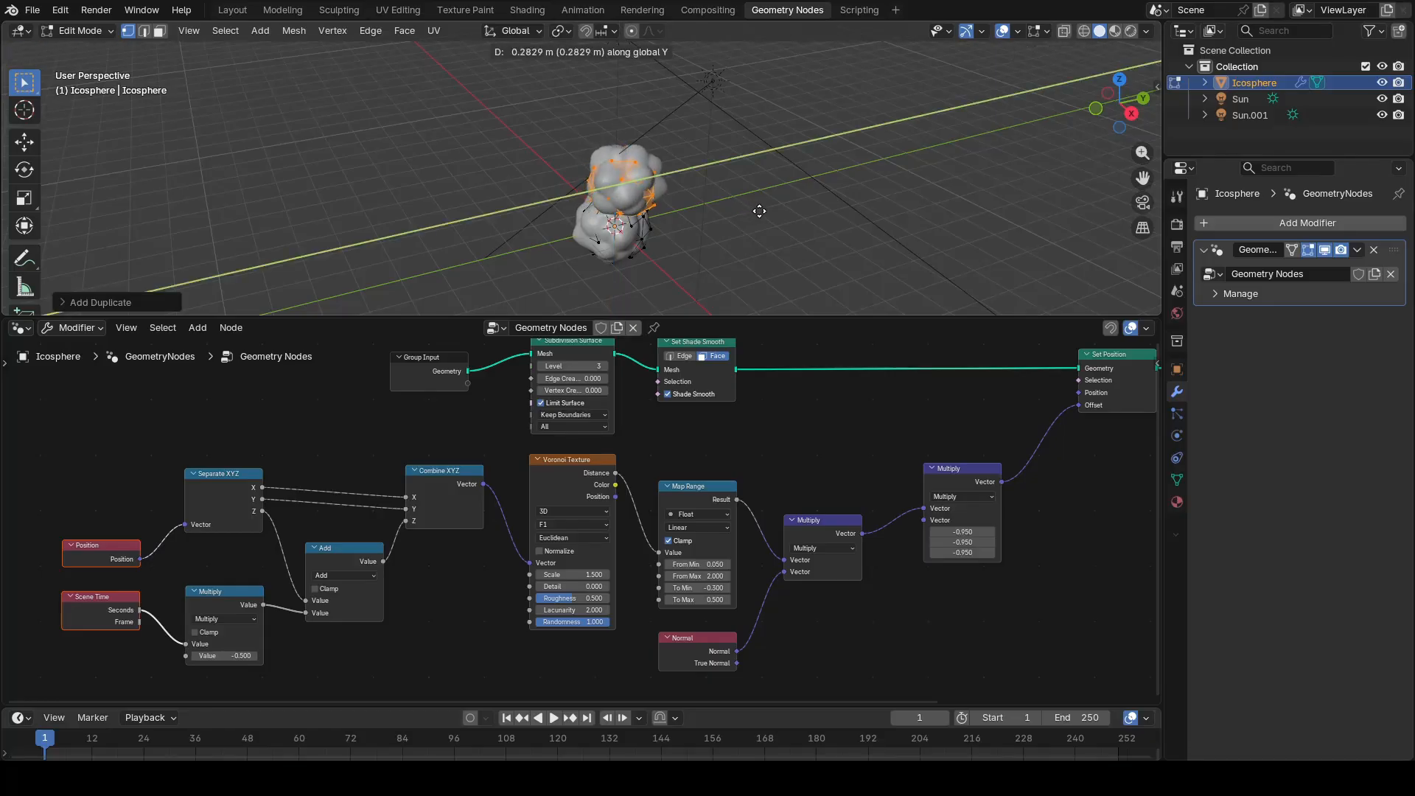
pyautogui.click(760, 211)
# Step: Duplicate the upper ball about 1.44 m higher along Z and scale the new copy down
pyautogui.scroll(3, 669, 250)
pyautogui.moveTo(745, 268); pyautogui.dragTo(650, 228, button='middle')
pyautogui.scroll(-2, 642, 223)
pyautogui.press('g')
pyautogui.press('z')
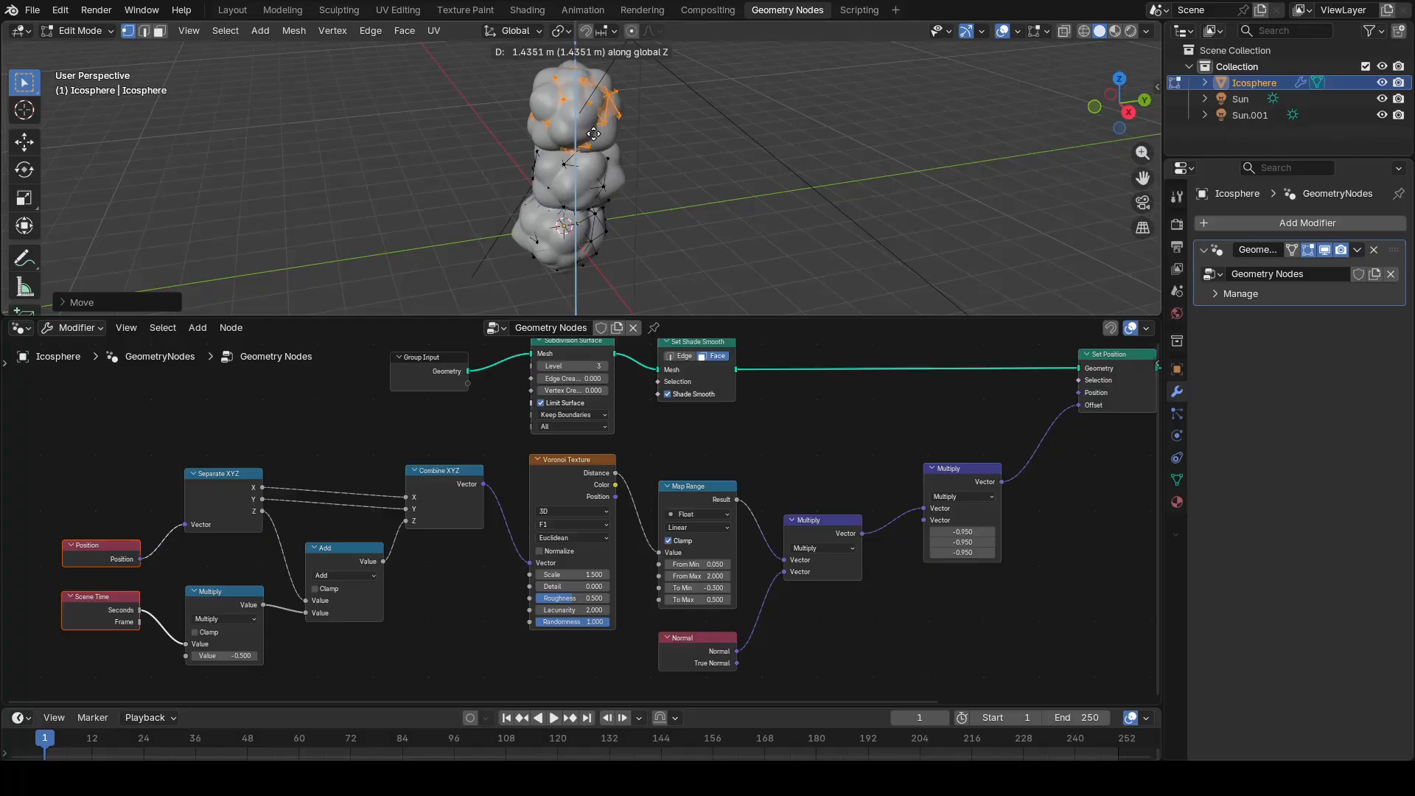
pyautogui.click(594, 133)
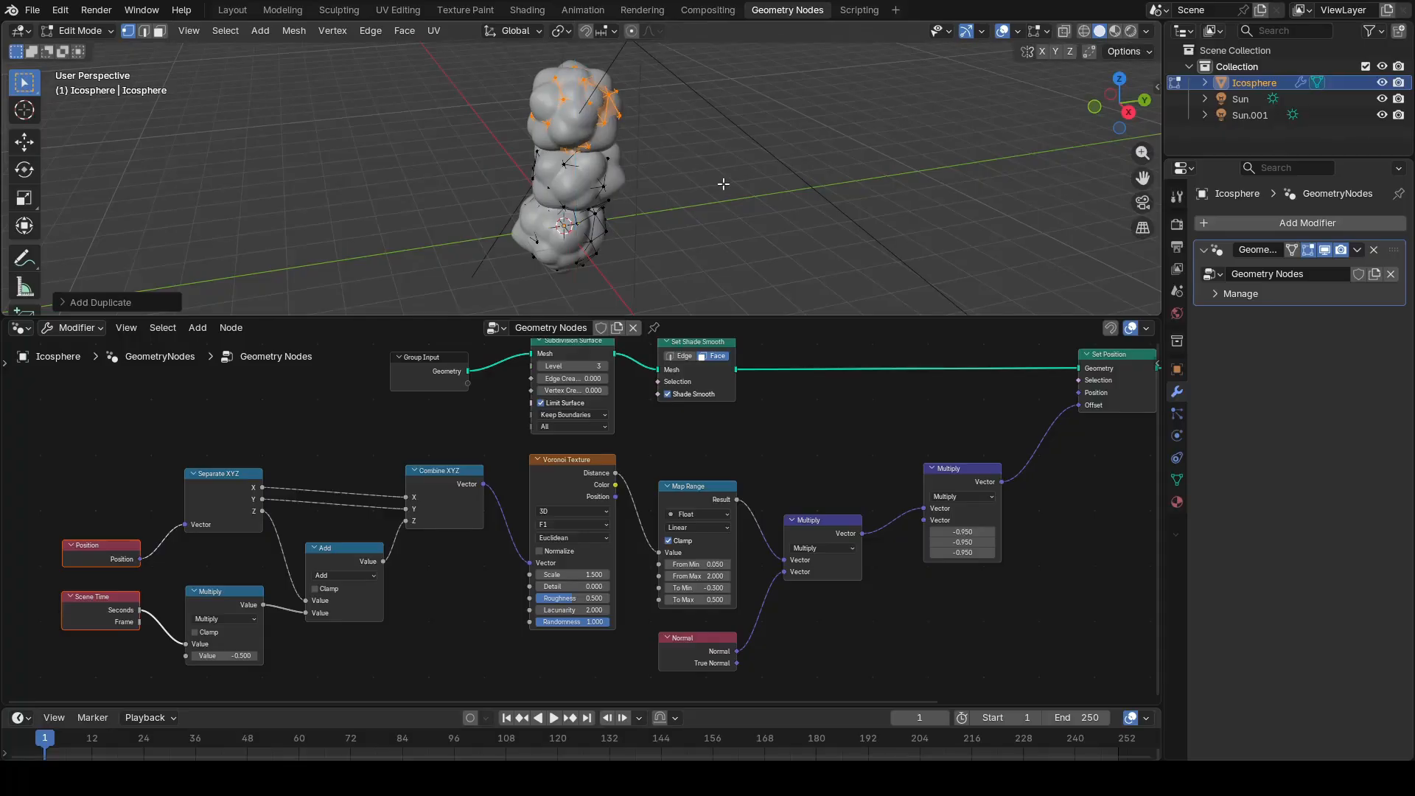
pyautogui.press('s')
pyautogui.click(669, 156)
# Step: Move the scaled-down top ball along Z so it sits against the middle one
pyautogui.moveTo(624, 147); pyautogui.dragTo(643, 173, button='middle')
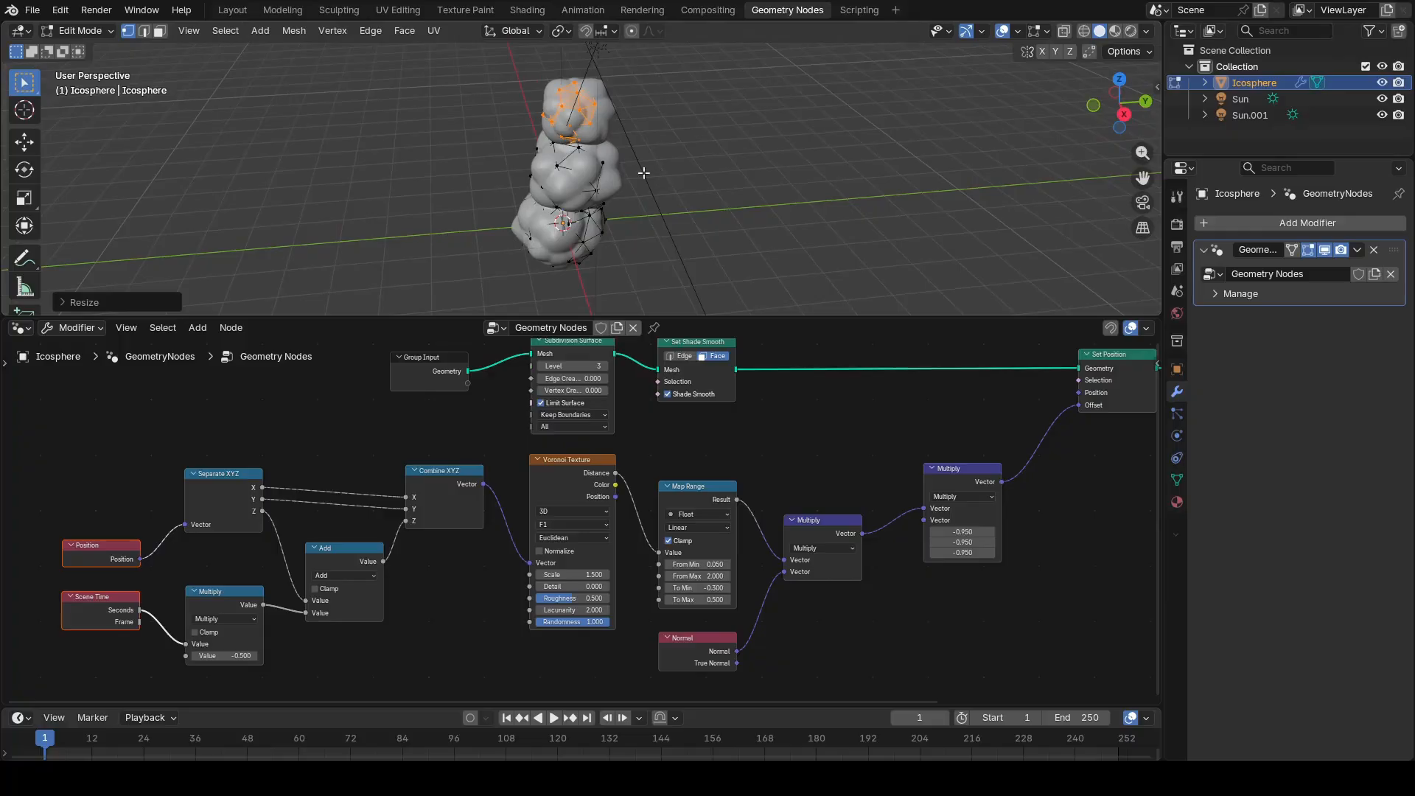
pyautogui.hotkey('shift', 'd')
pyautogui.press('z')
pyautogui.click(599, 156)
# Step: Switch the viewport to Rendered shading and play the animation of the three stacked balls
pyautogui.moveTo(647, 179); pyautogui.dragTo(577, 218, button='middle')
pyautogui.scroll(3, 676, 182)
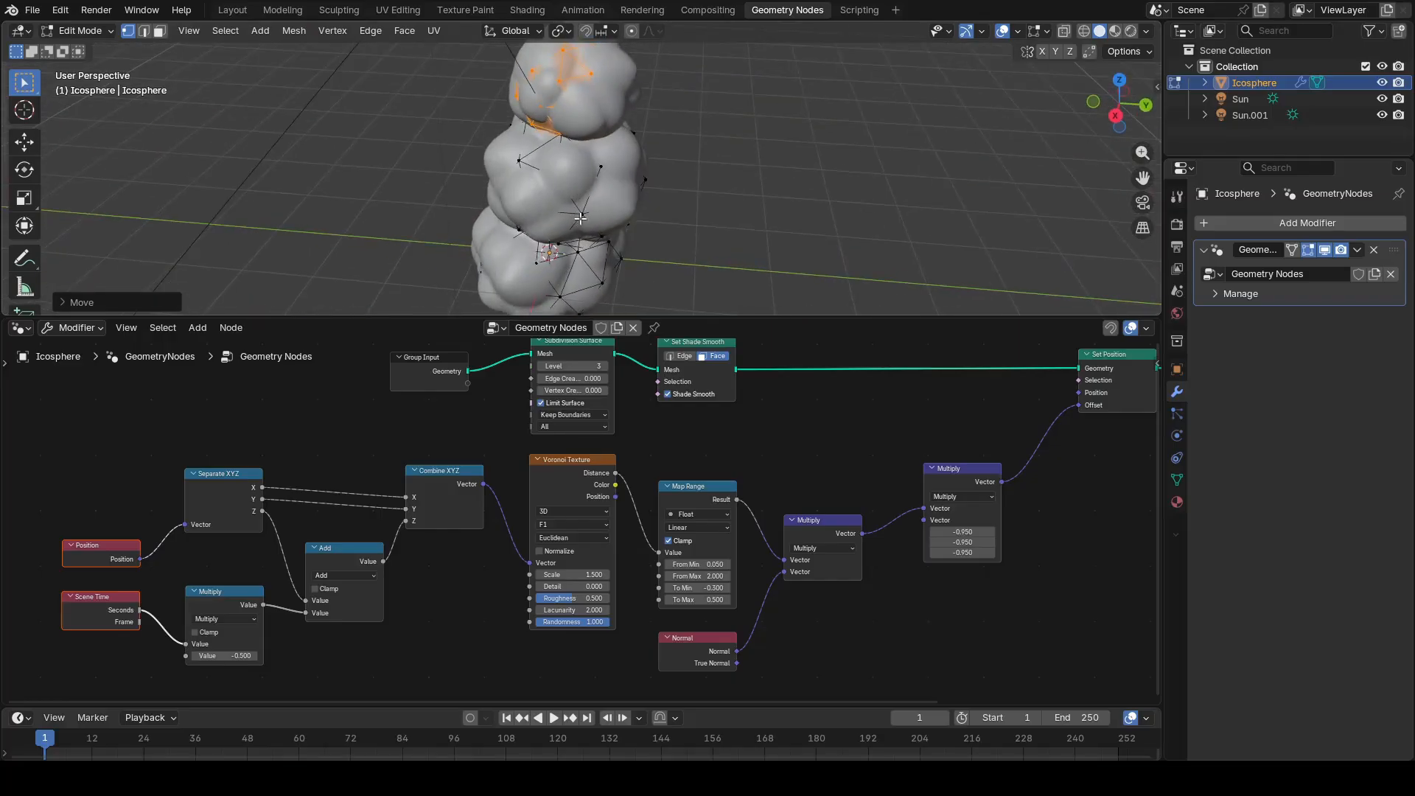
pyautogui.click(1130, 30)
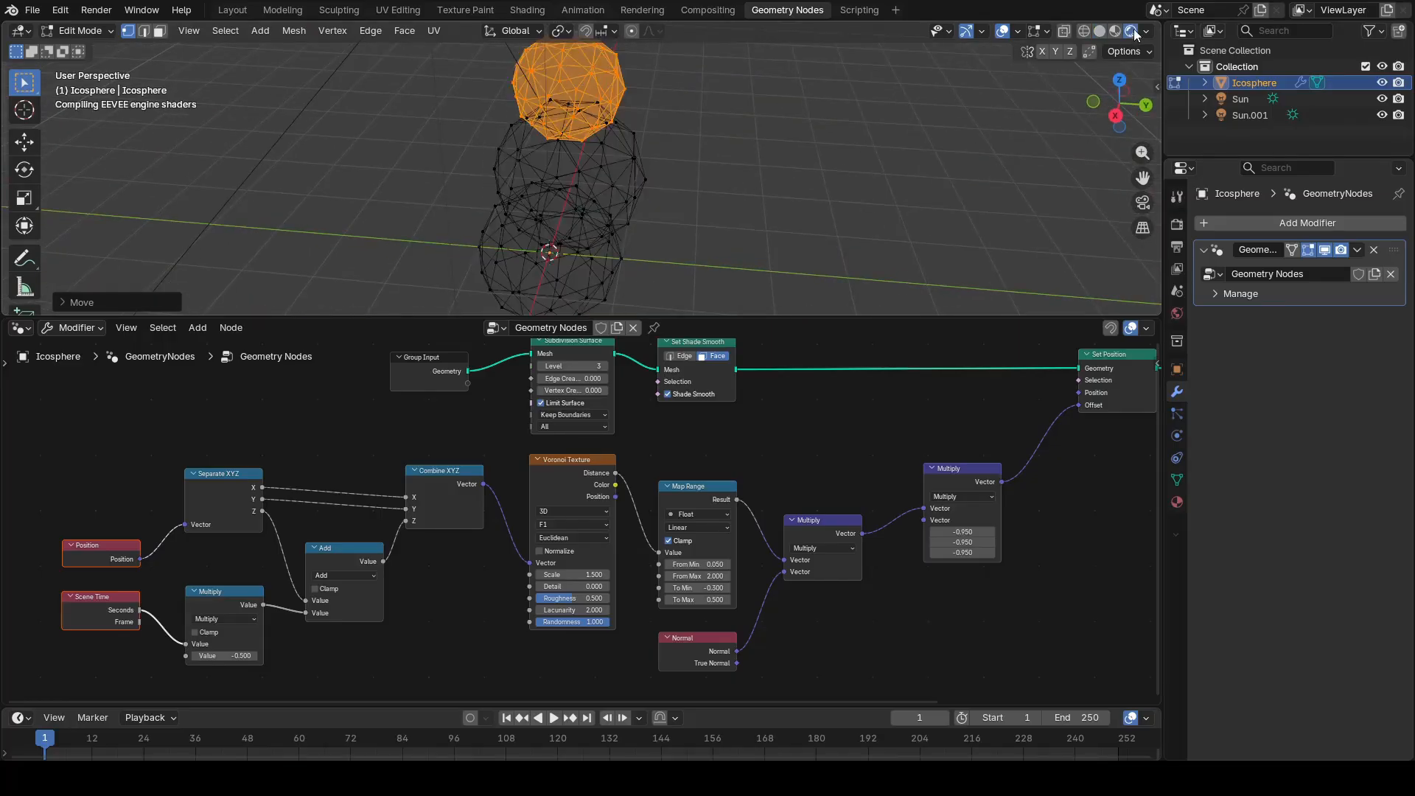
pyautogui.moveTo(735, 199)
pyautogui.mouseDown(button='middle')
pyautogui.moveTo(827, 182)
pyautogui.moveTo(701, 214)
pyautogui.mouseUp(button='middle')
pyautogui.press('space')
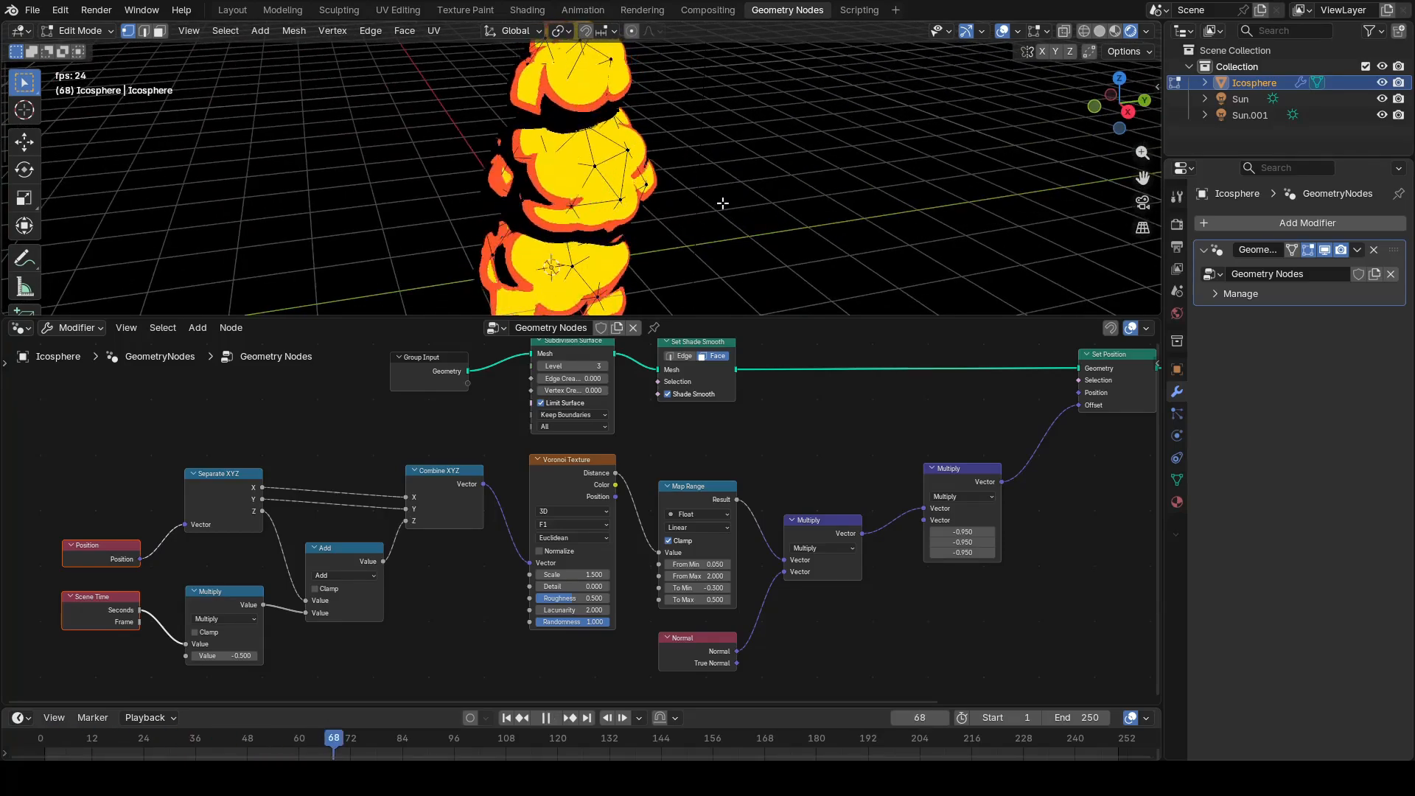
pyautogui.scroll(-4, 721, 199)
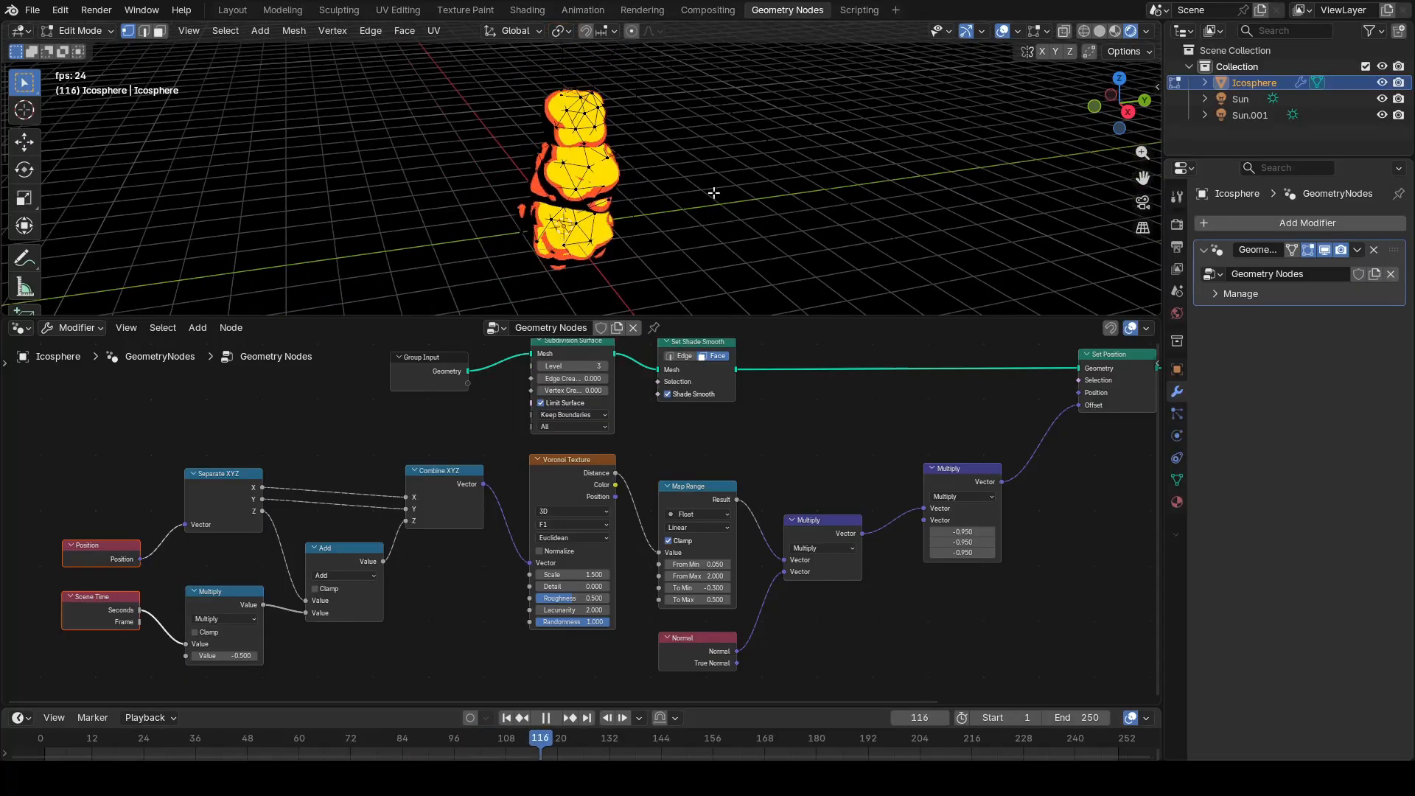
pyautogui.moveTo(648, 180); pyautogui.dragTo(688, 209, button='middle')
# Step: Return to Object Mode to view the playback from a lower angle, and rewind the stopped animation to frame 1
pyautogui.press('Tab')
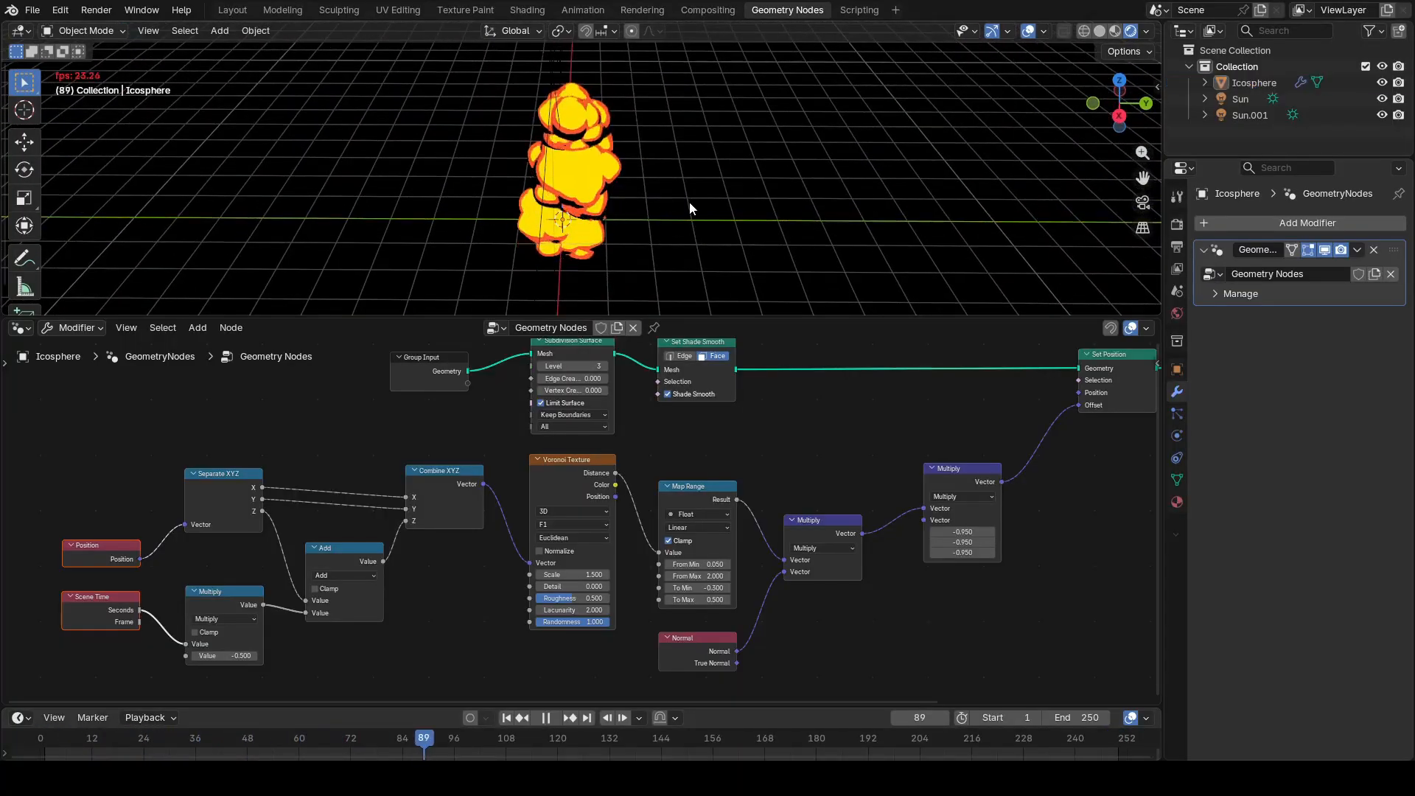
pyautogui.moveTo(759, 201); pyautogui.dragTo(688, 174, button='middle')
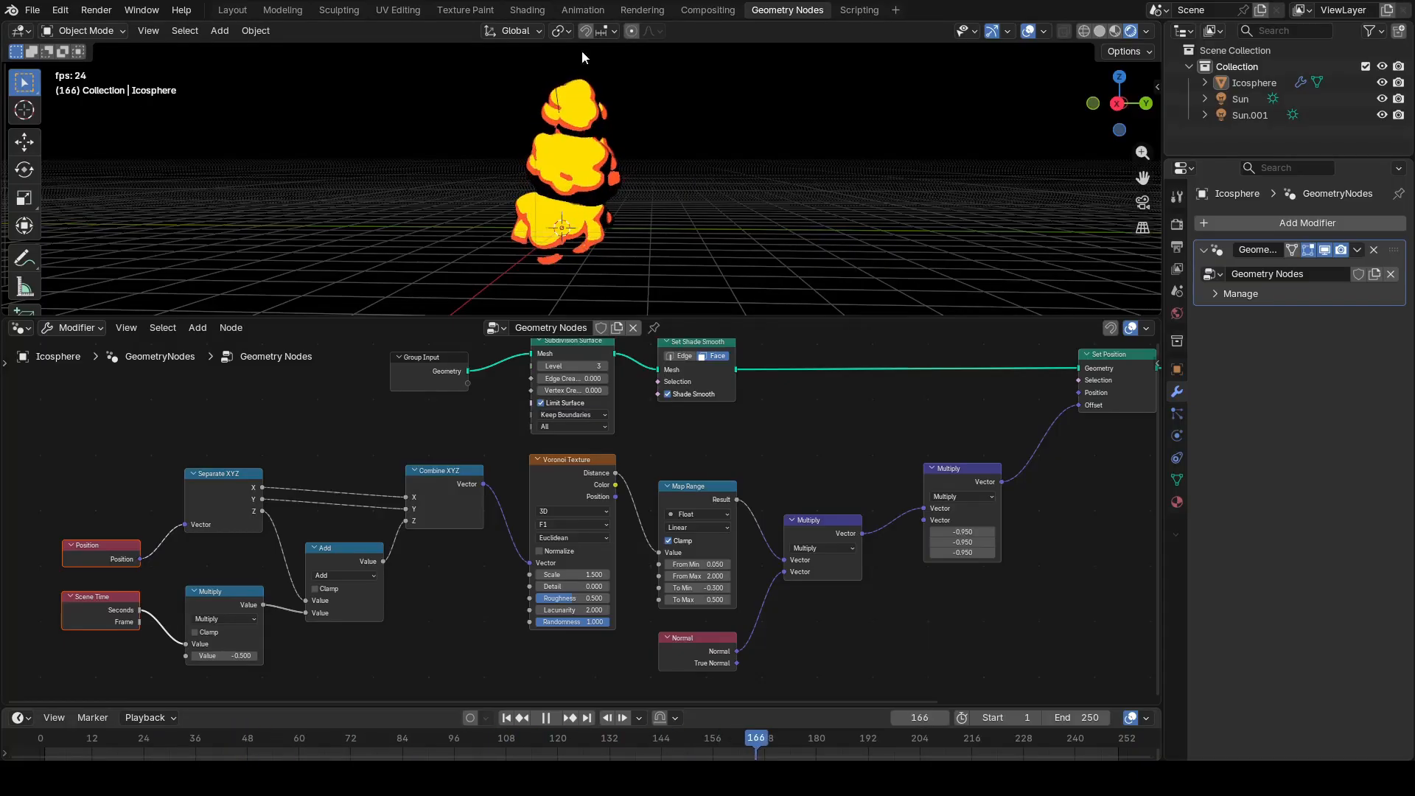
pyautogui.press('space')
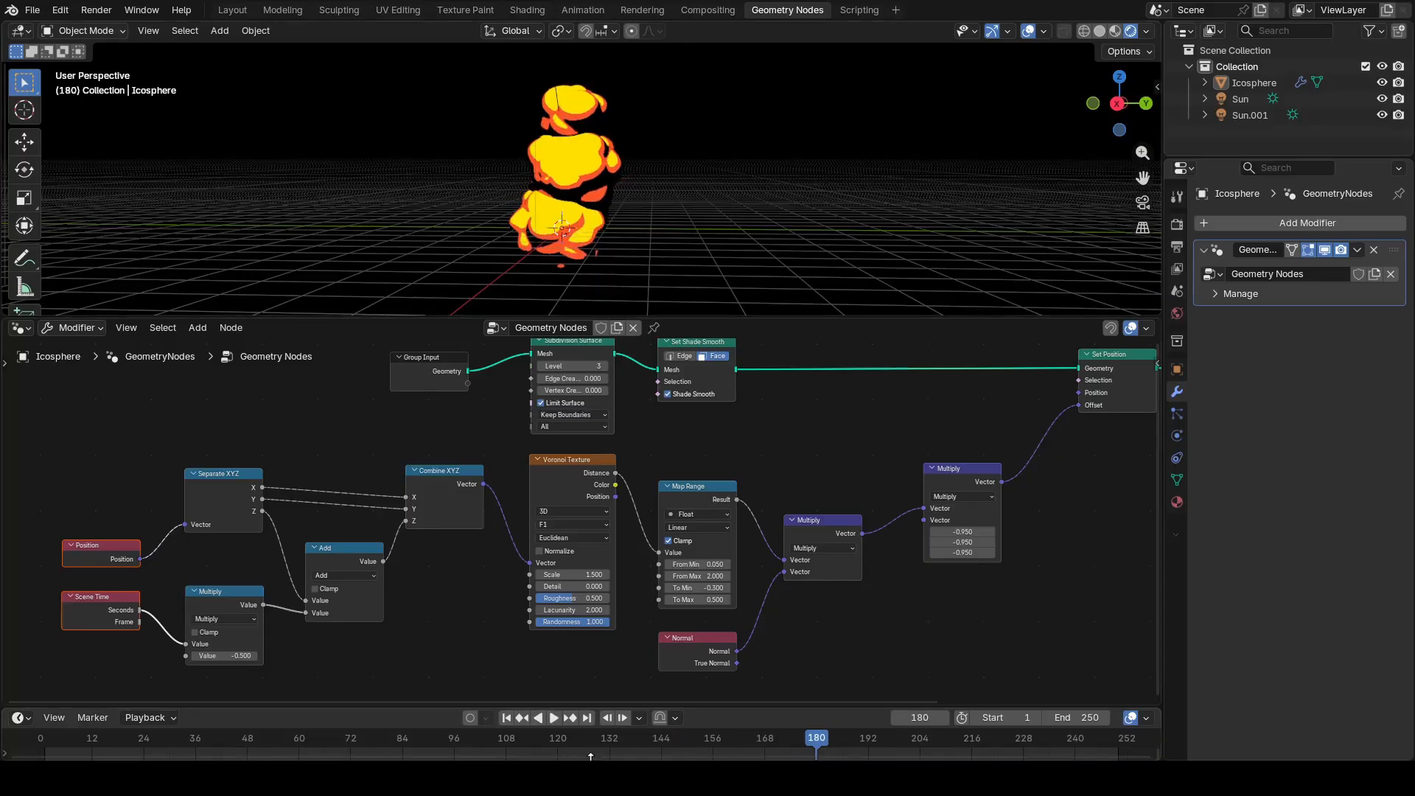
pyautogui.click(506, 716)
# Step: Select the stacked icosphere object and reopen its mesh in Edit Mode
pyautogui.click(577, 92)
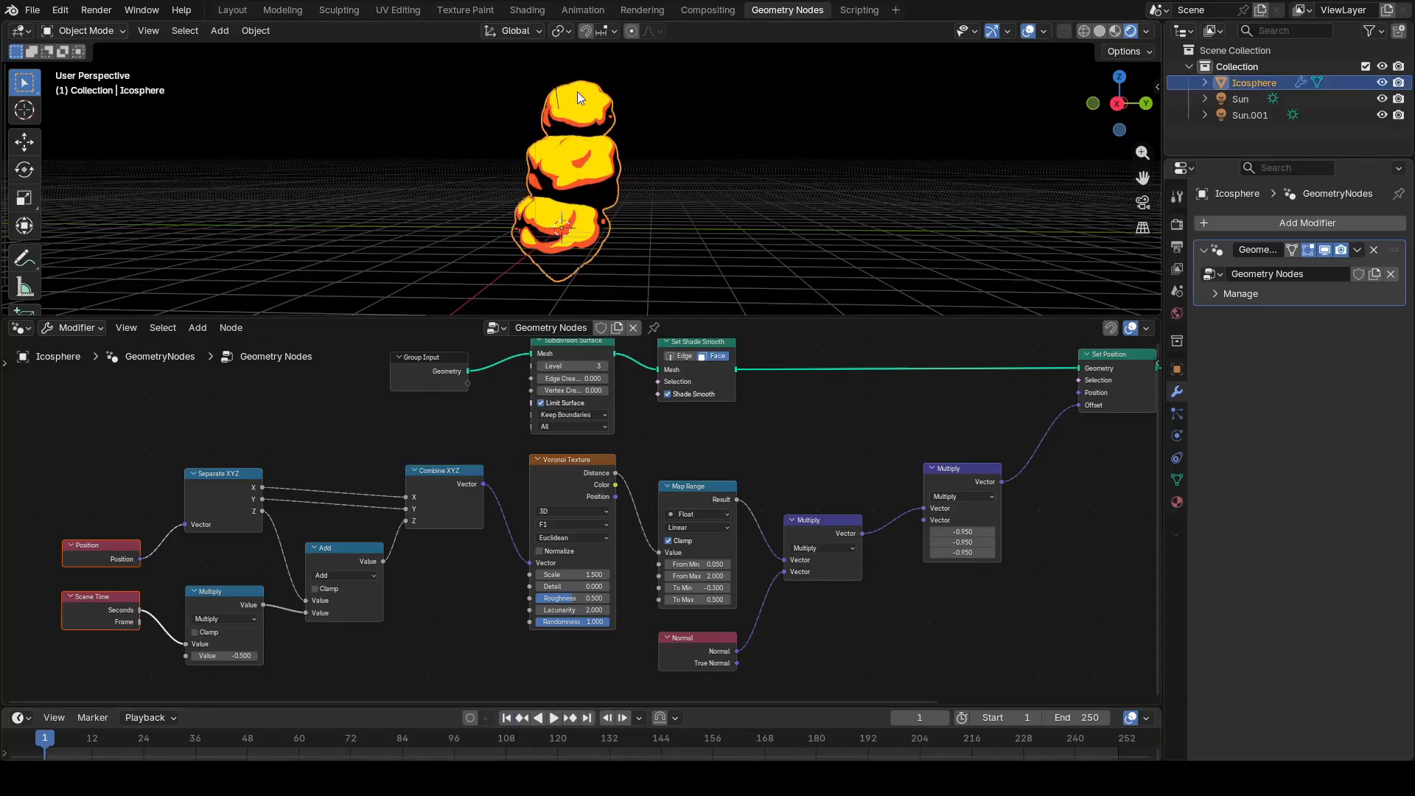
pyautogui.press('Tab')
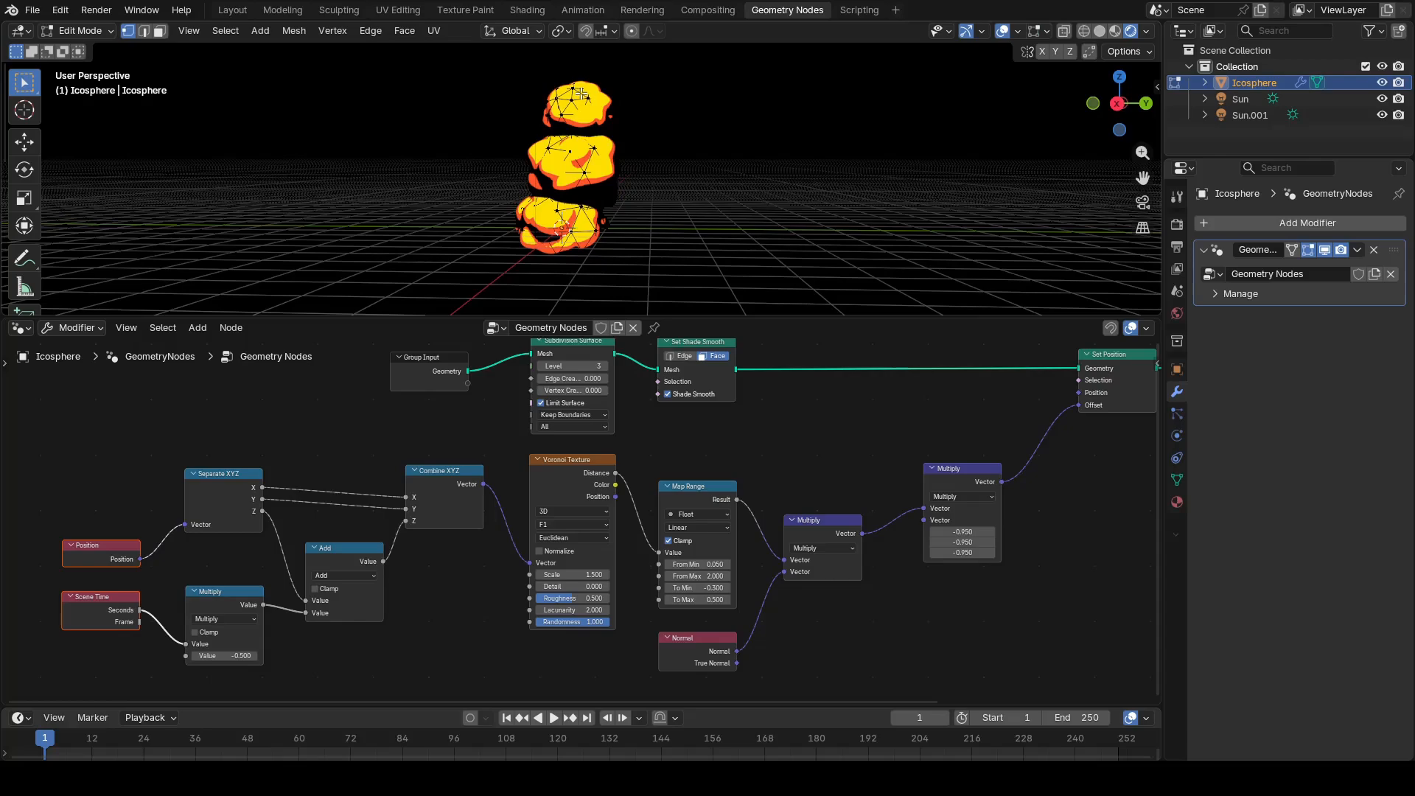